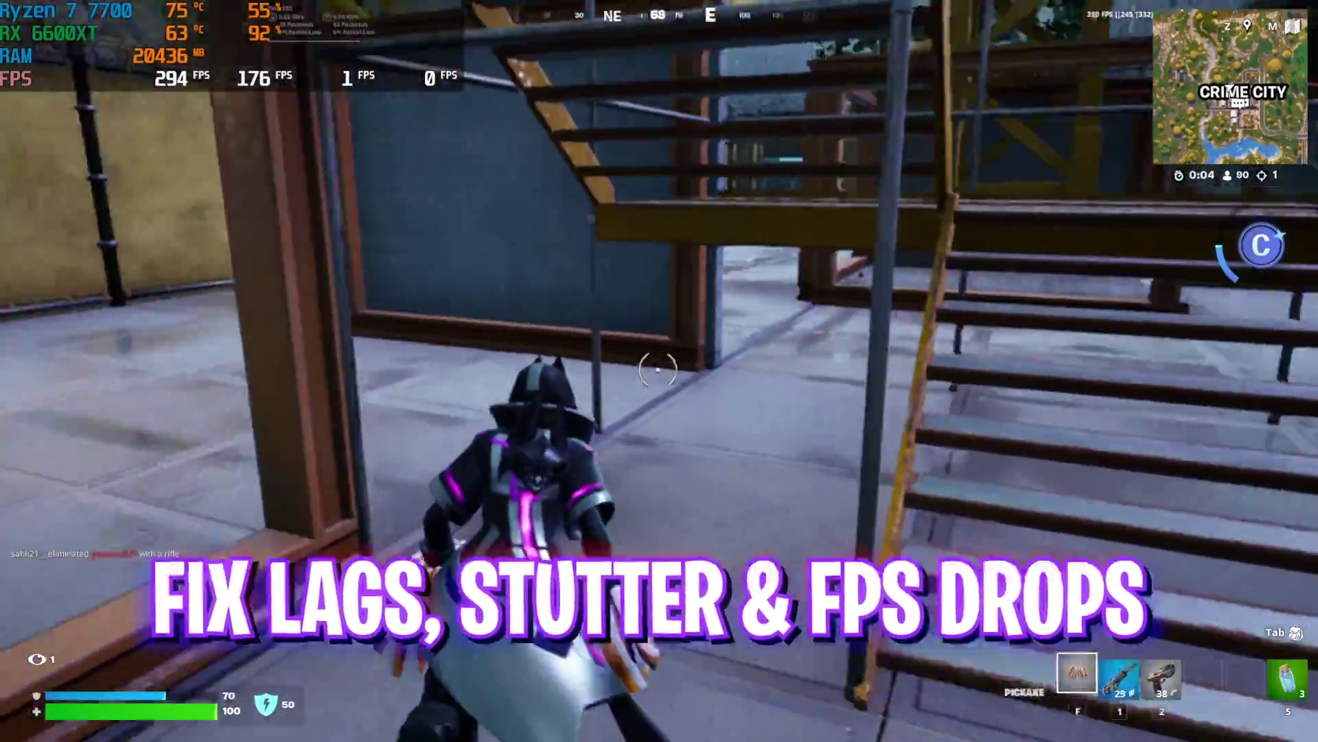
- Move along the wall in Fortnite, switch to weapon slot 1, and swing the pickaxe at a crate
key("w")
key("w")
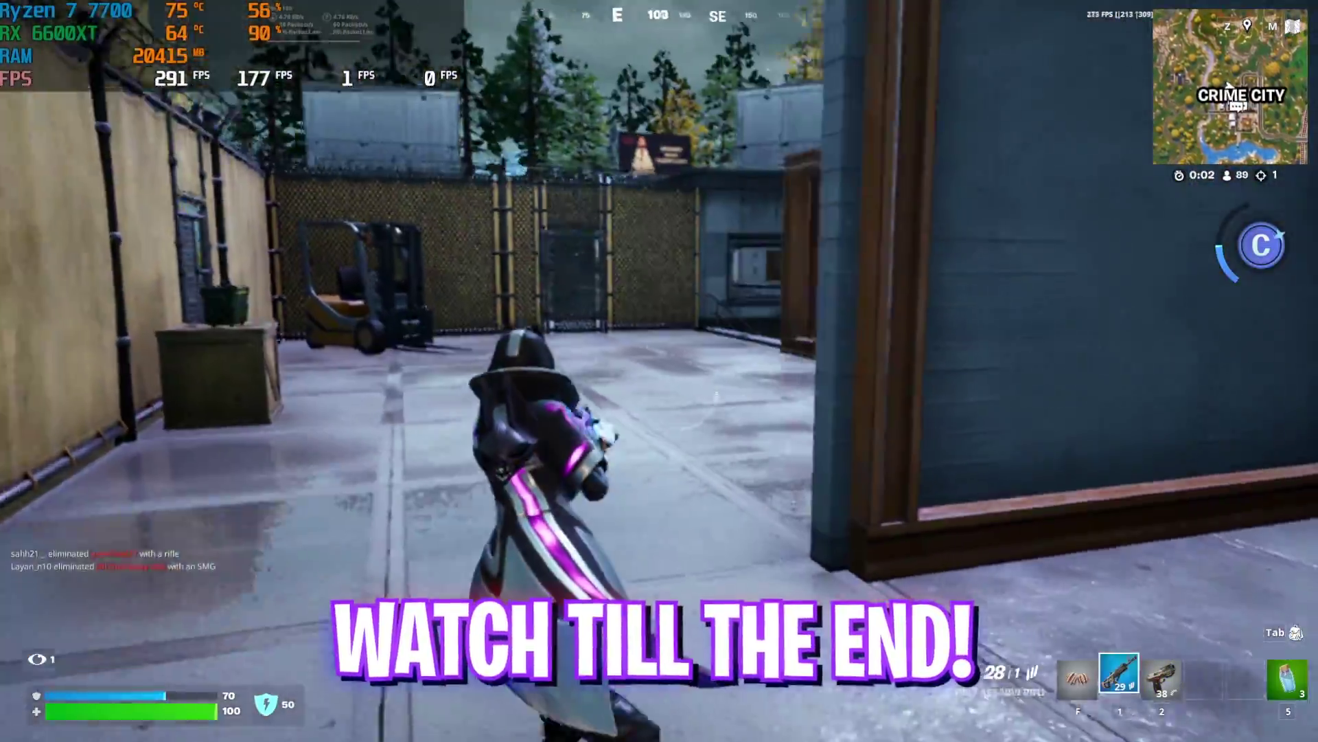
key("1")
left_click(658, 370)
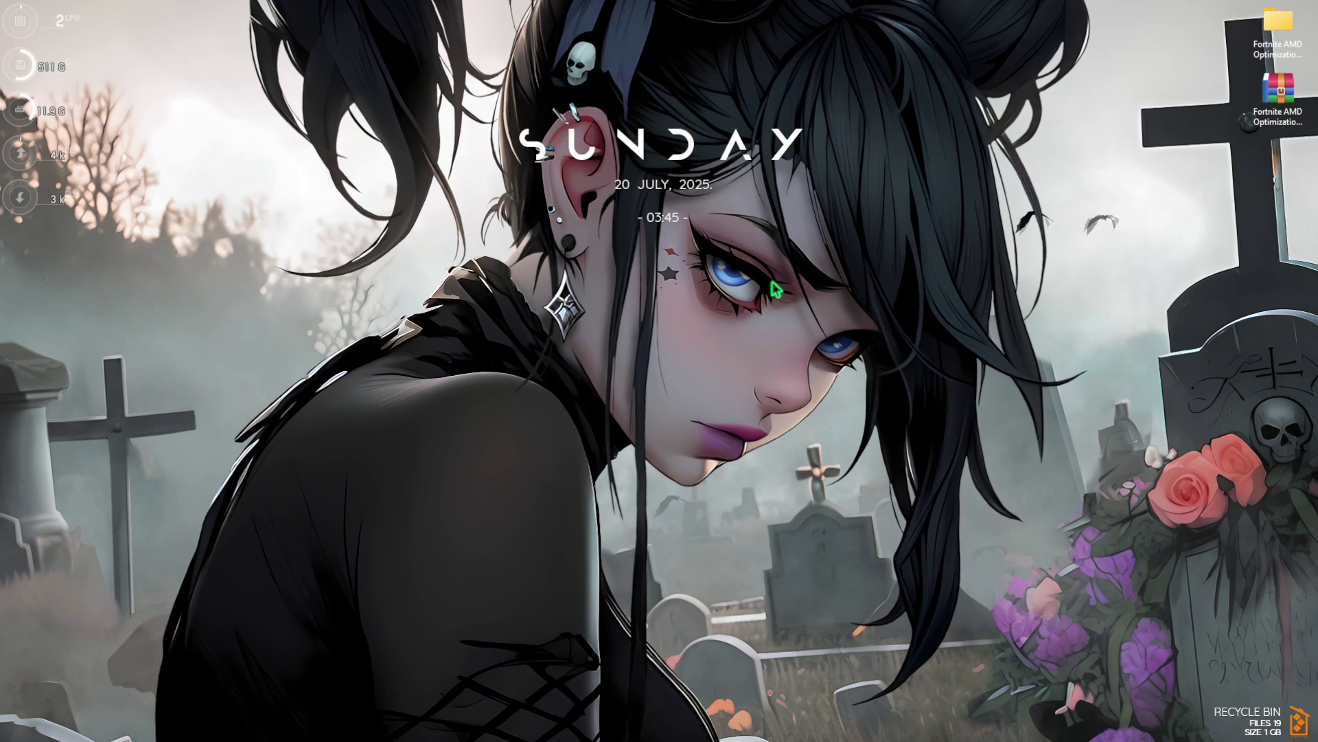
- Launch AMD Software: Adrenalin Edition from the desktop's right-click menu
right_click(775, 289)
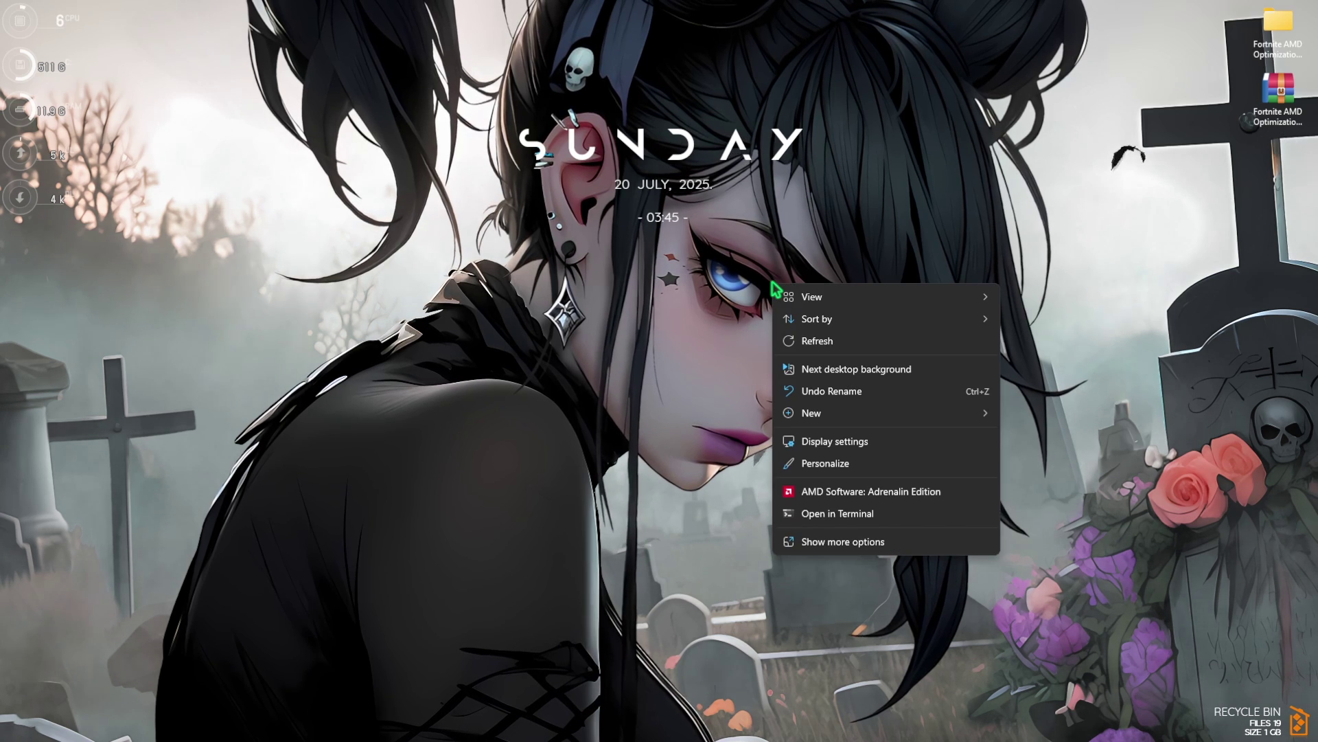
left_click(811, 496)
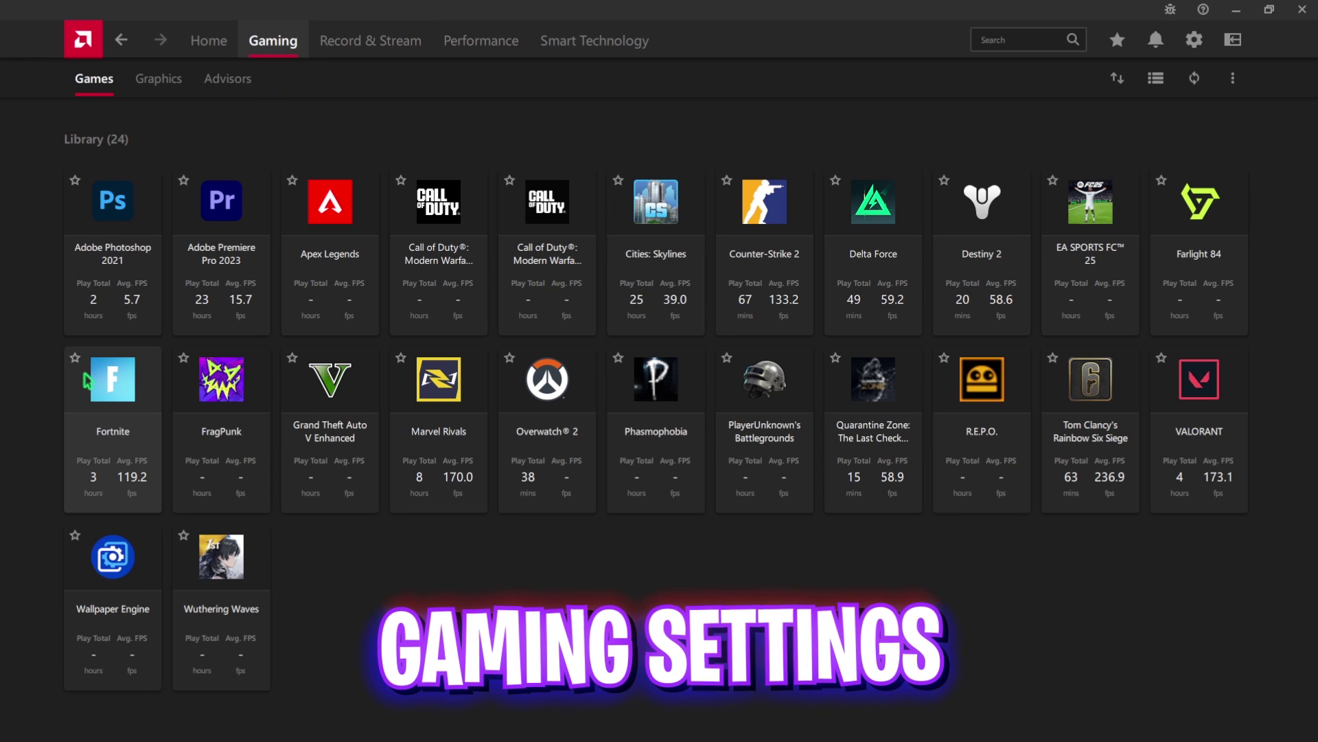
left_click(112, 382)
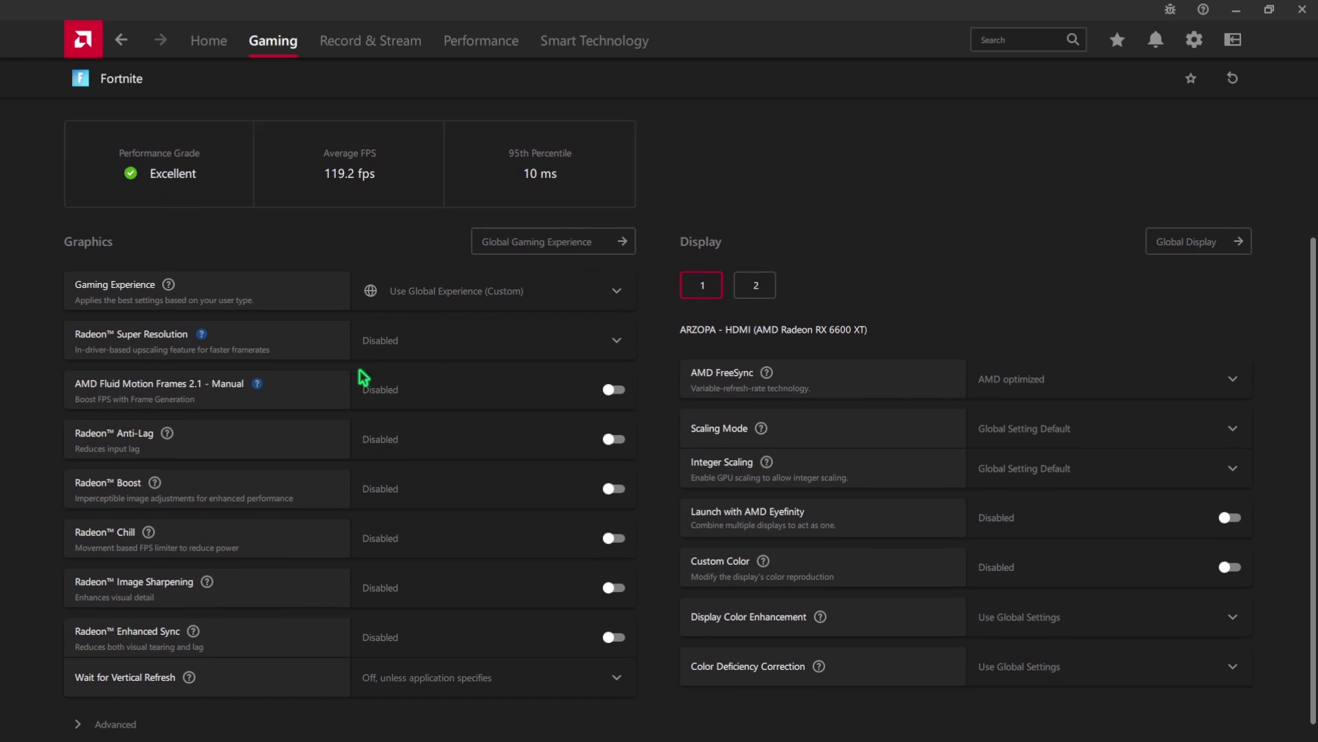
scroll(344, 367, "down", 1)
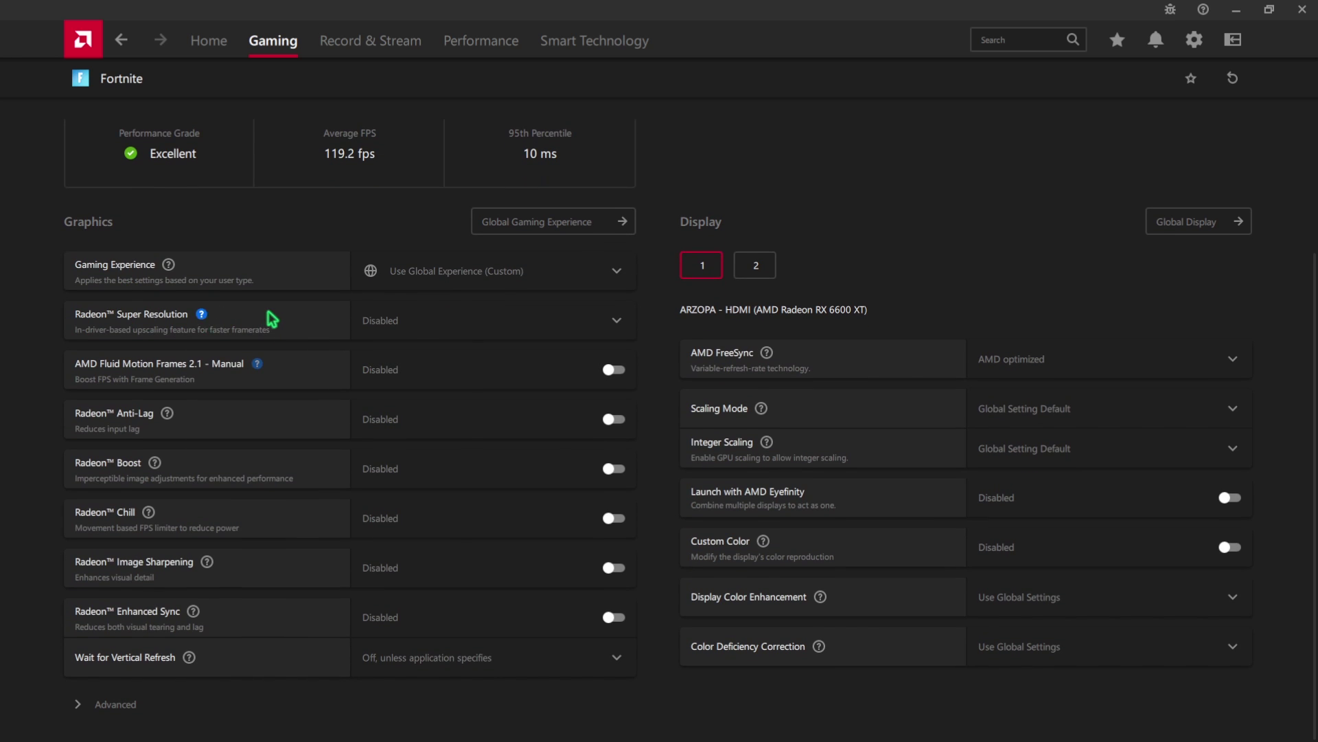
left_click(470, 320)
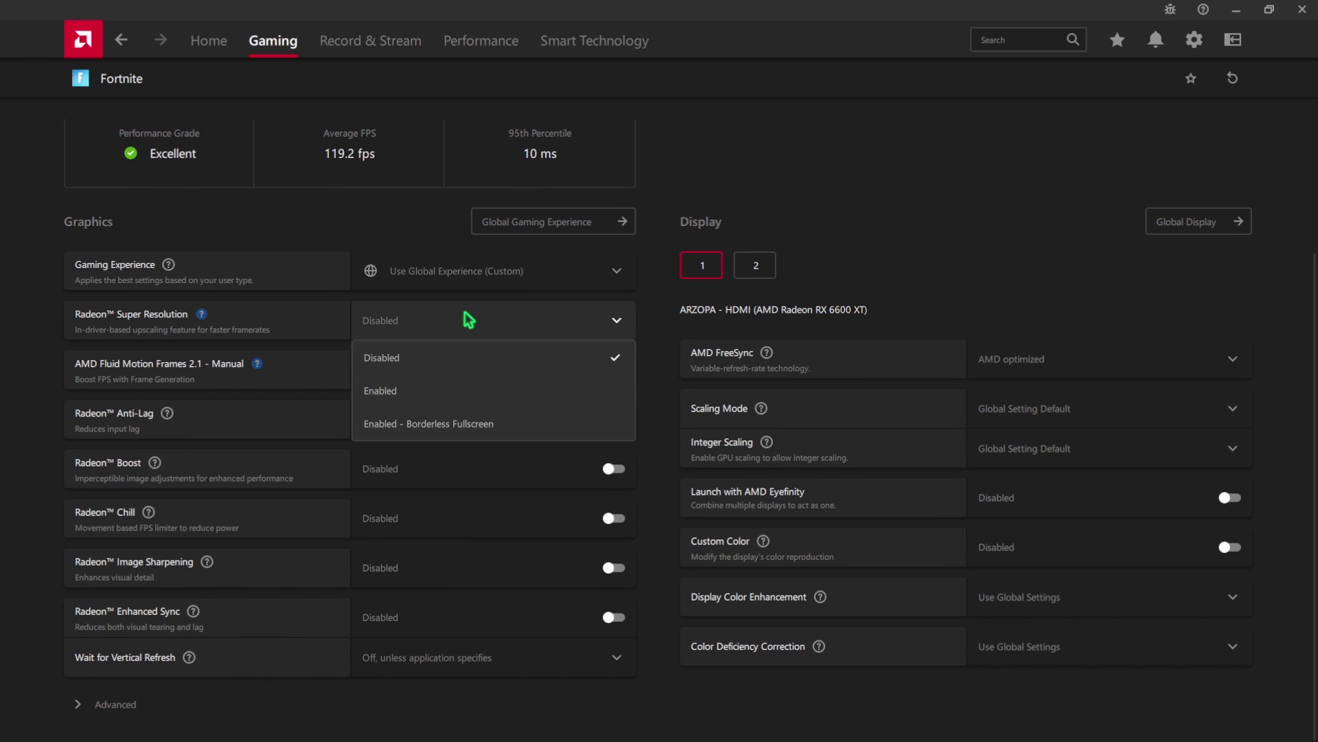
left_click(410, 363)
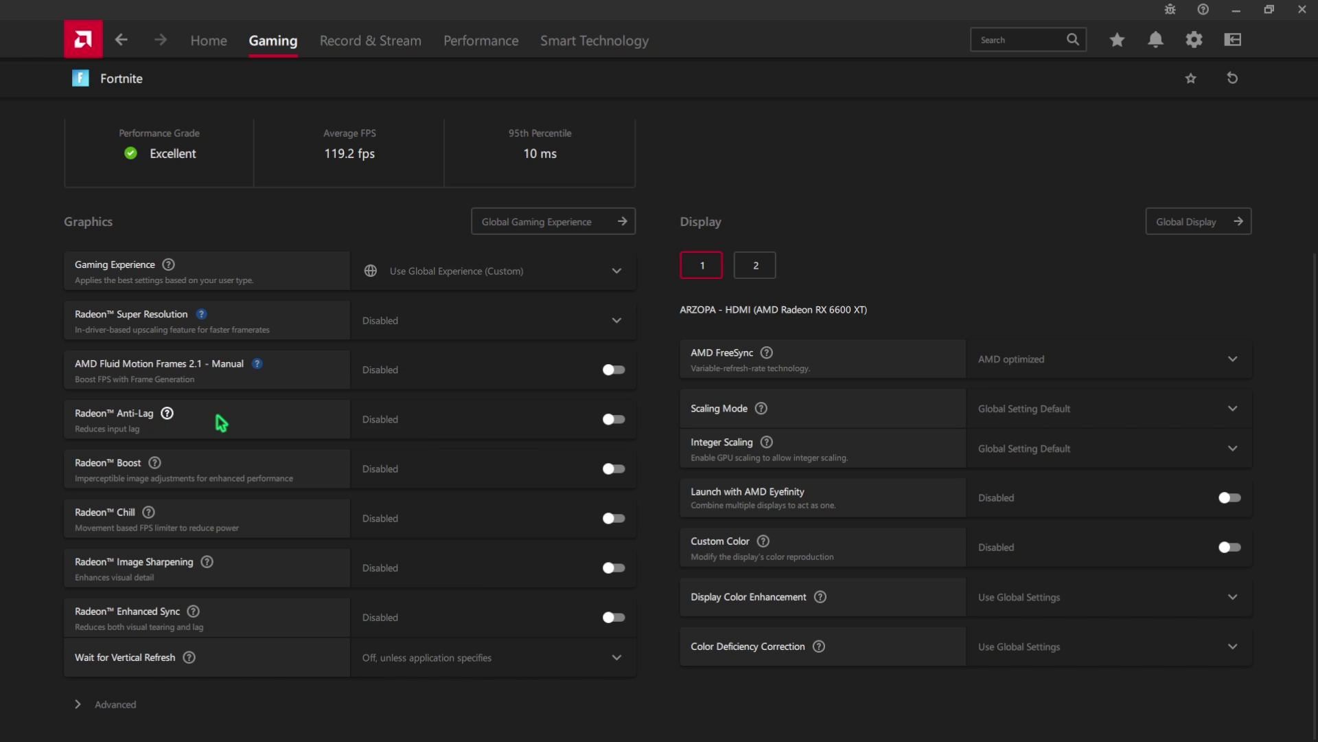
left_click(614, 421)
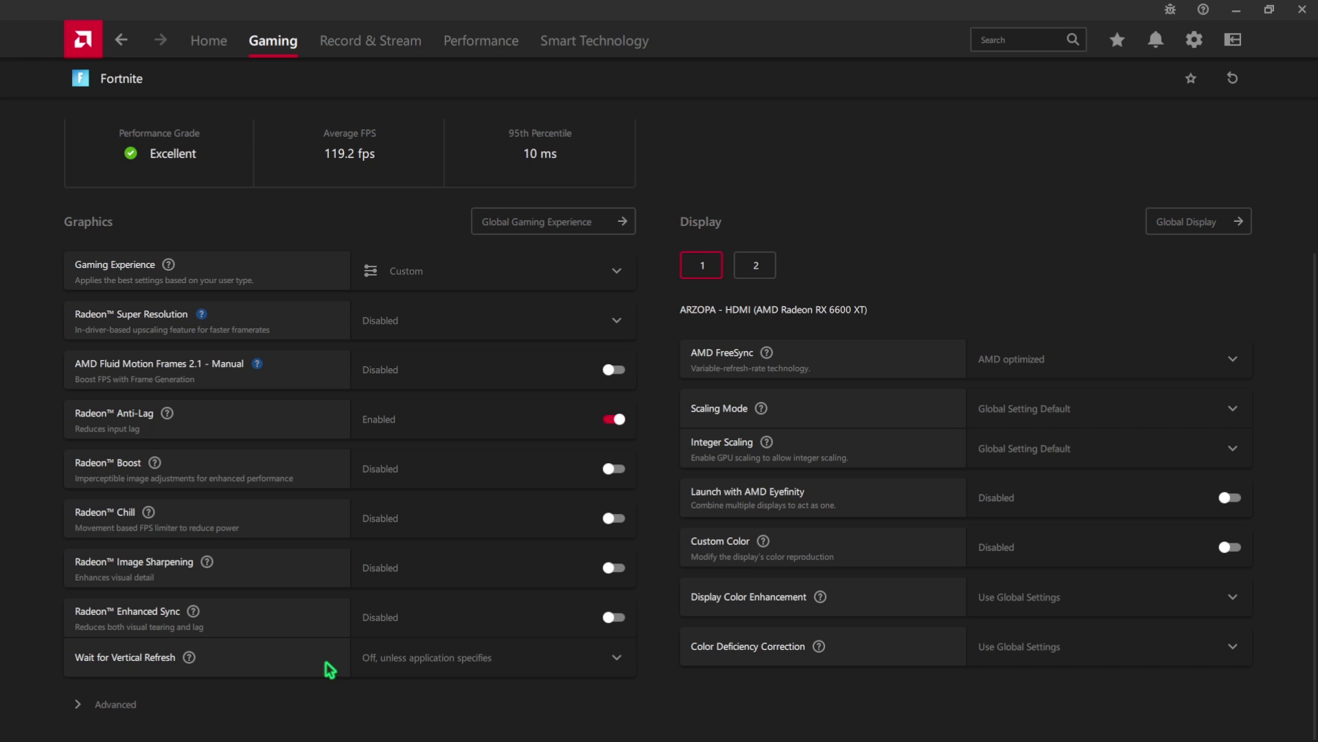
left_click(140, 700)
- Leave Anti-Aliasing on application settings and enable Anisotropic Filtering at level 2x
scroll(314, 603, "down", 5)
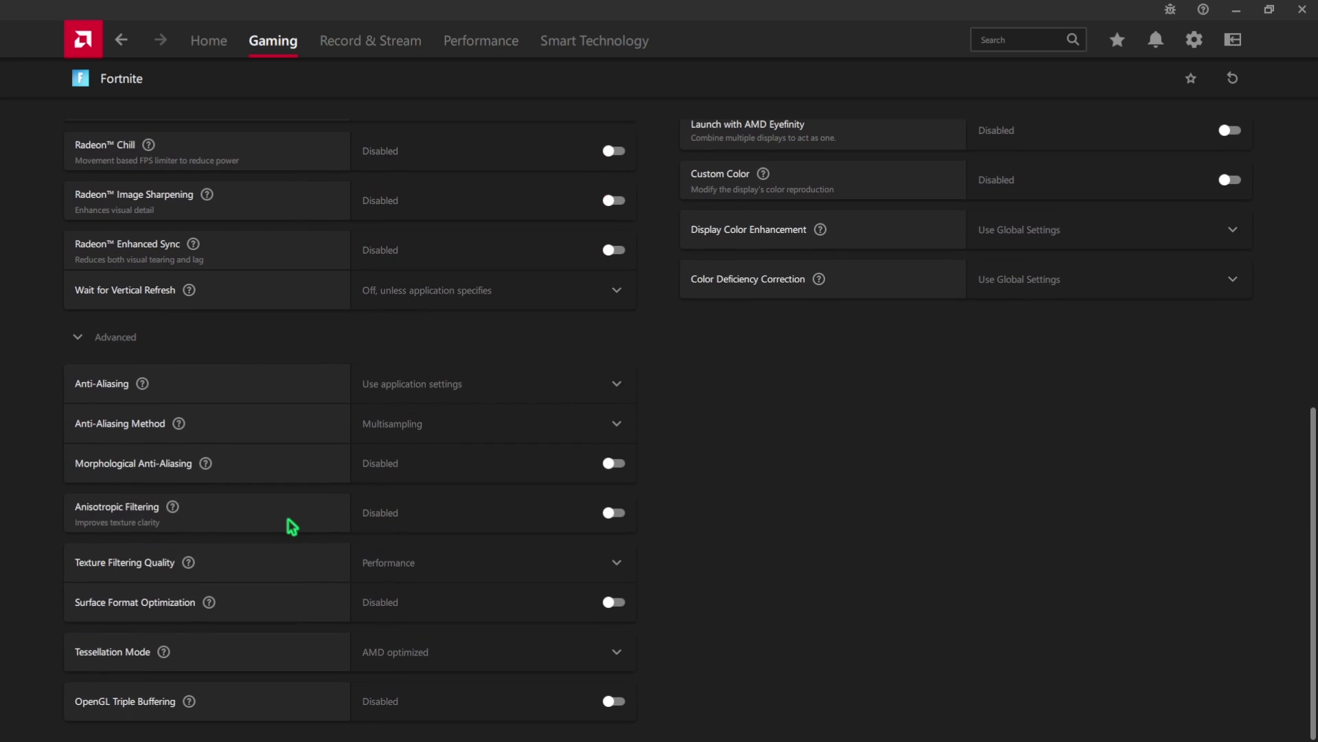
left_click(419, 384)
left_click(416, 383)
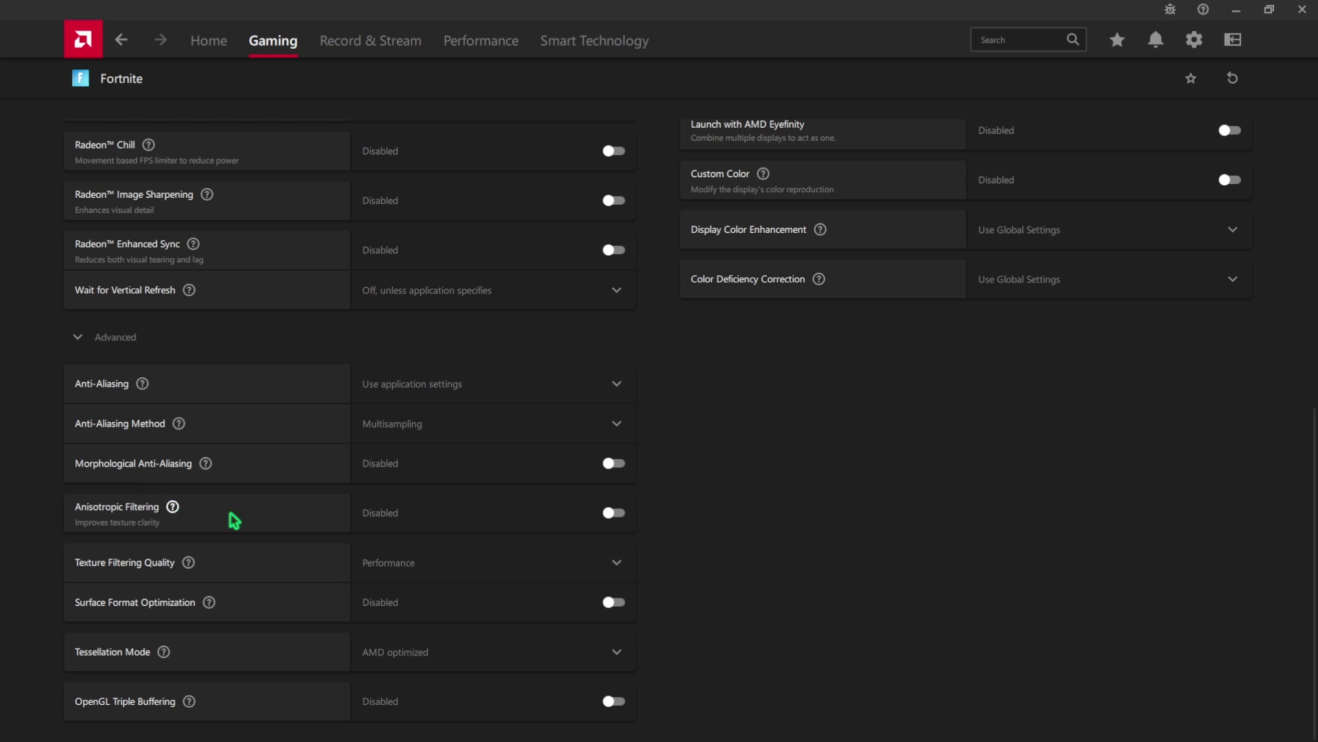
left_click(614, 514)
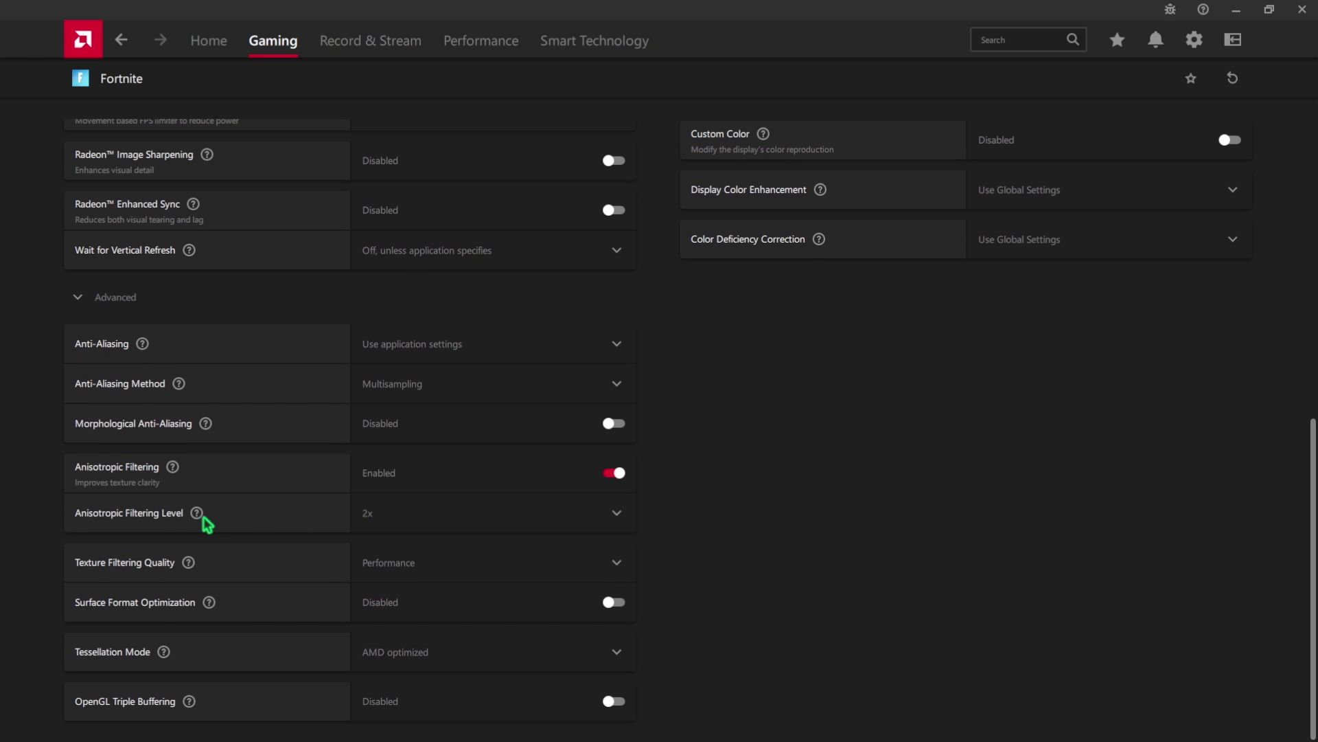
left_click(433, 521)
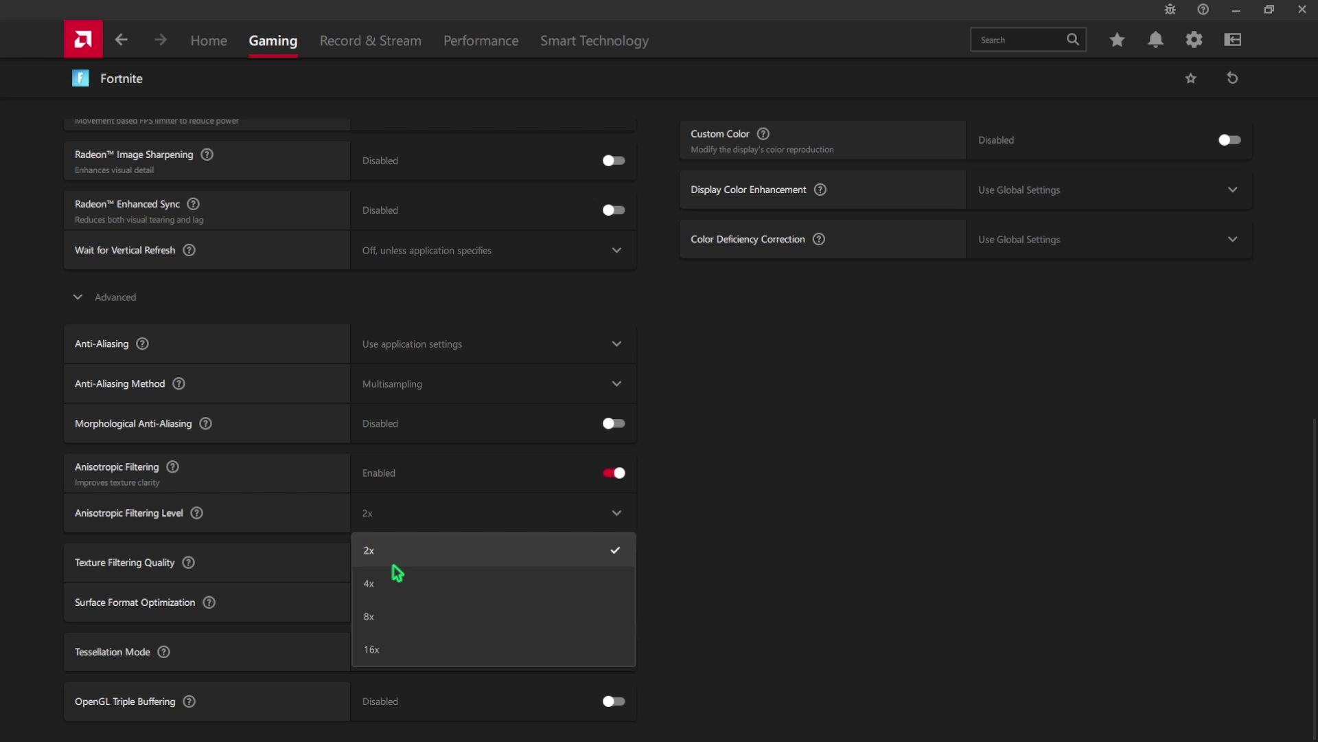
left_click(769, 546)
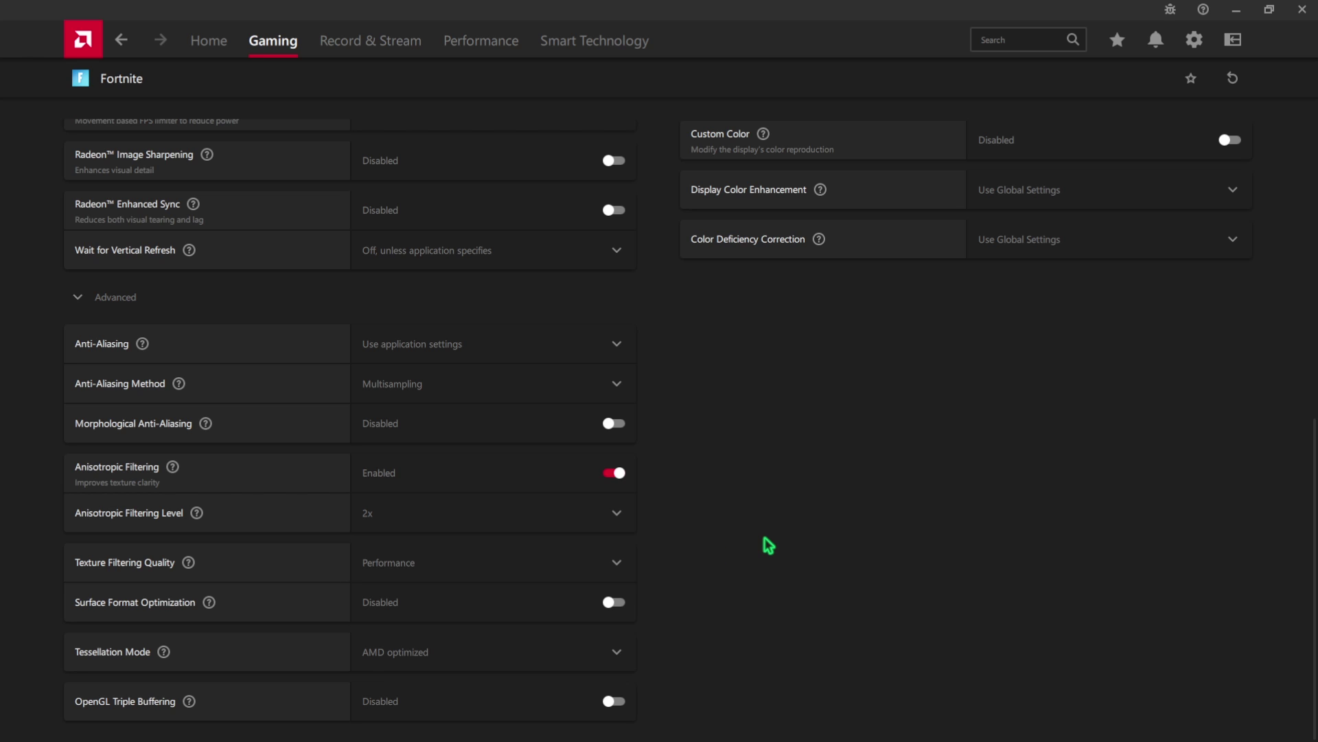
- Keep Texture Filtering Quality on Performance and Tessellation Mode on AMD optimized
left_click(459, 571)
left_click(415, 665)
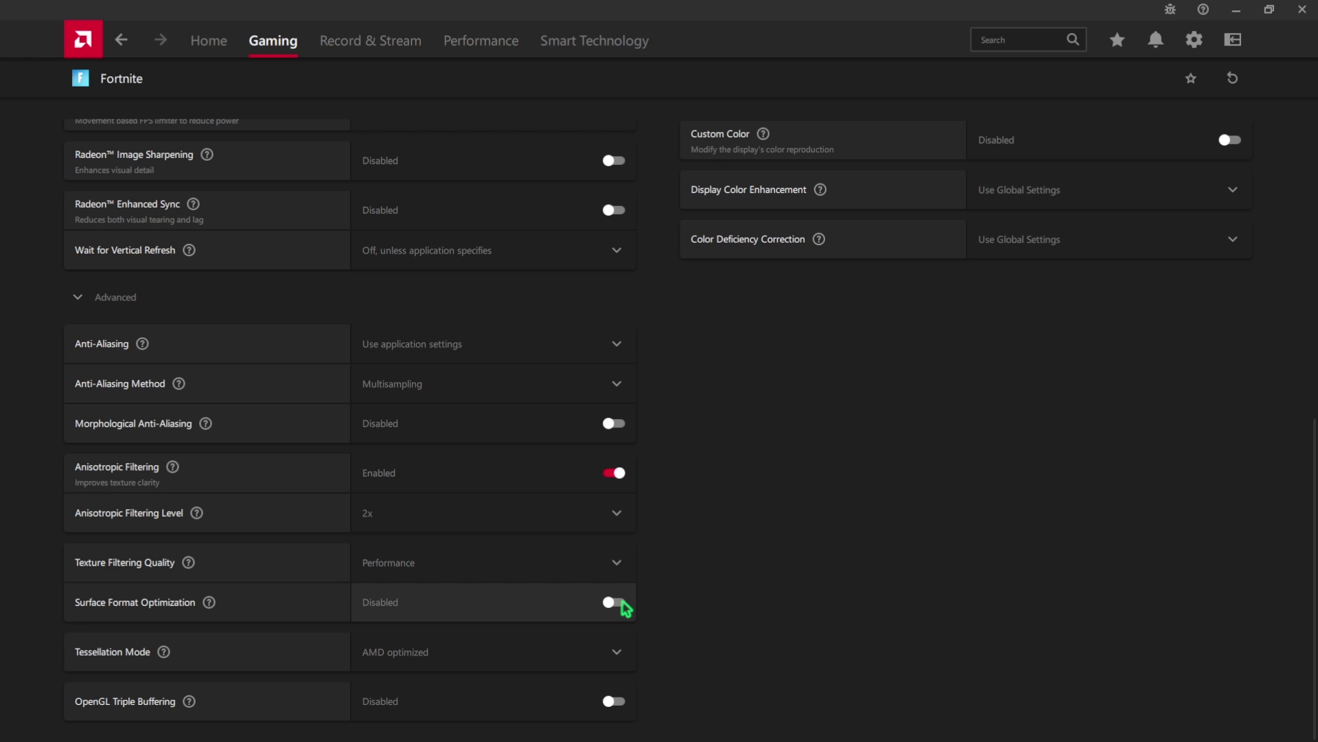
left_click(603, 649)
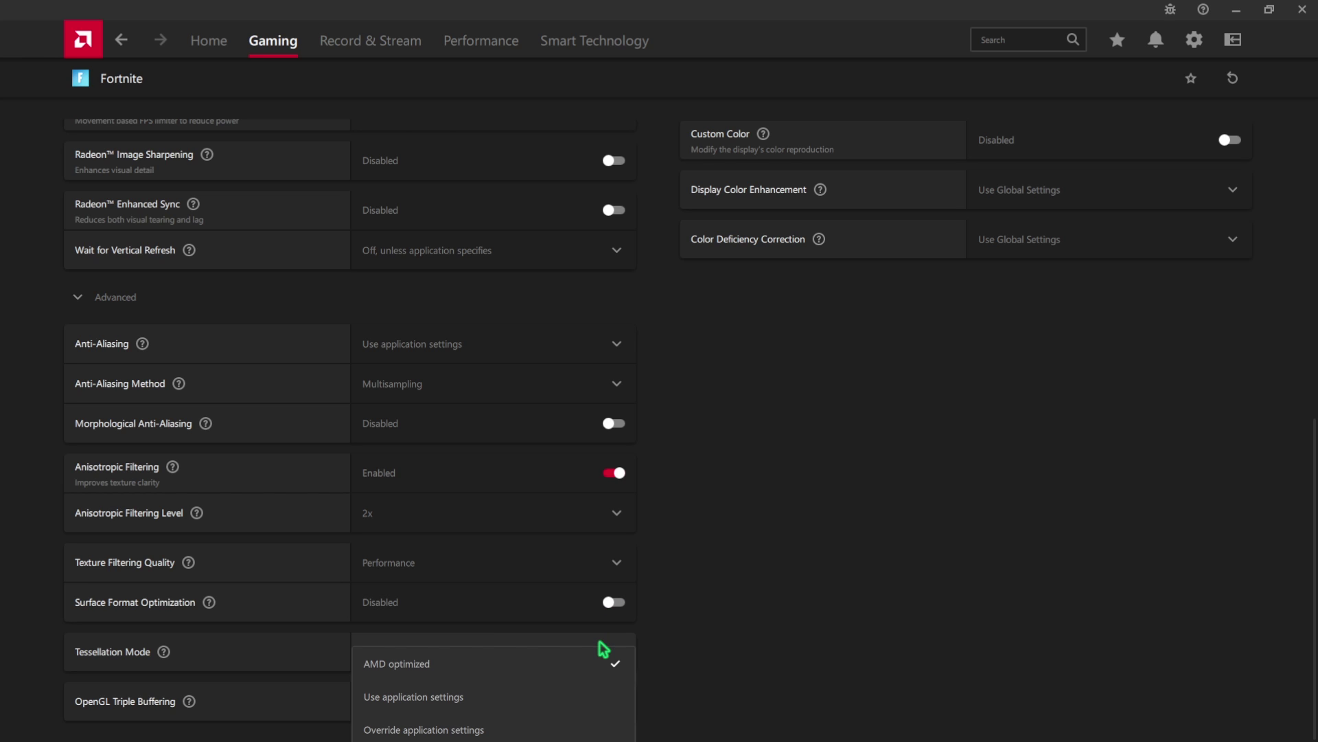
left_click(752, 633)
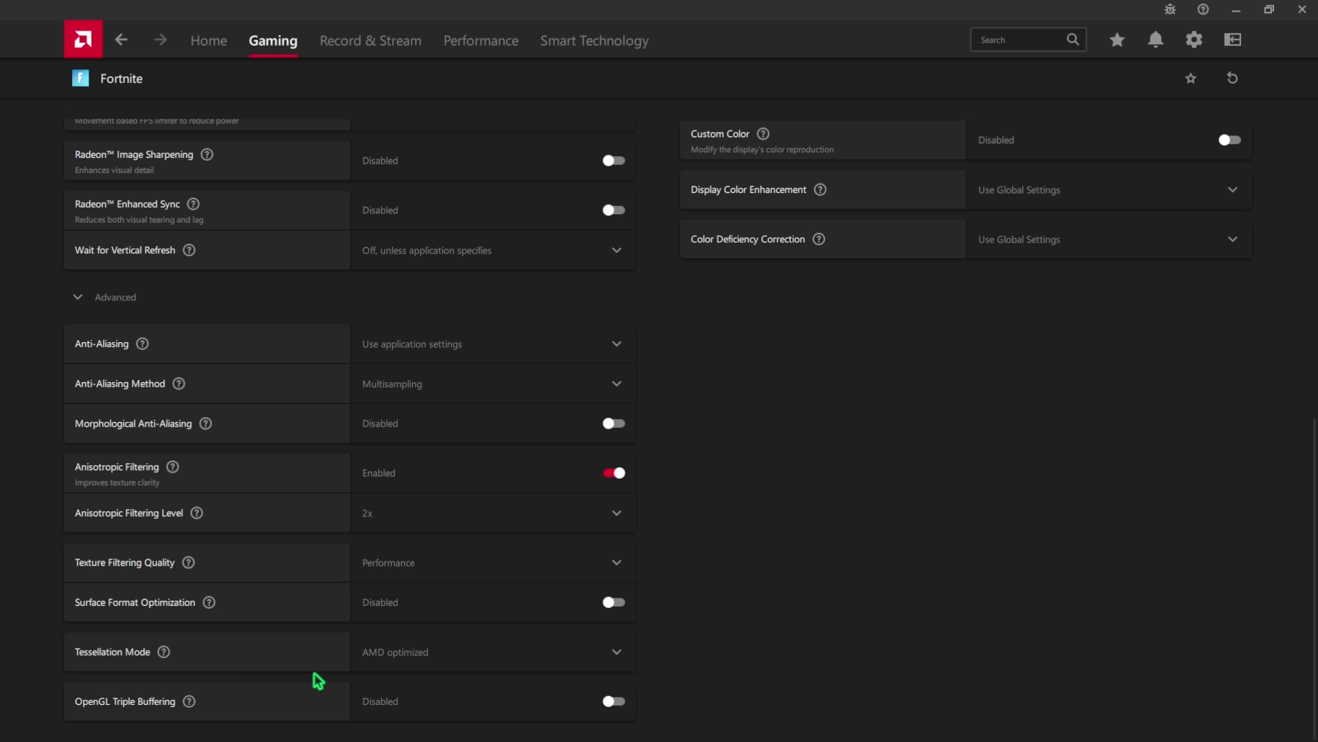
- Keep Scaling Mode at Global Setting Default and enable Custom Color with Saturation 120
scroll(318, 678, "up", 8)
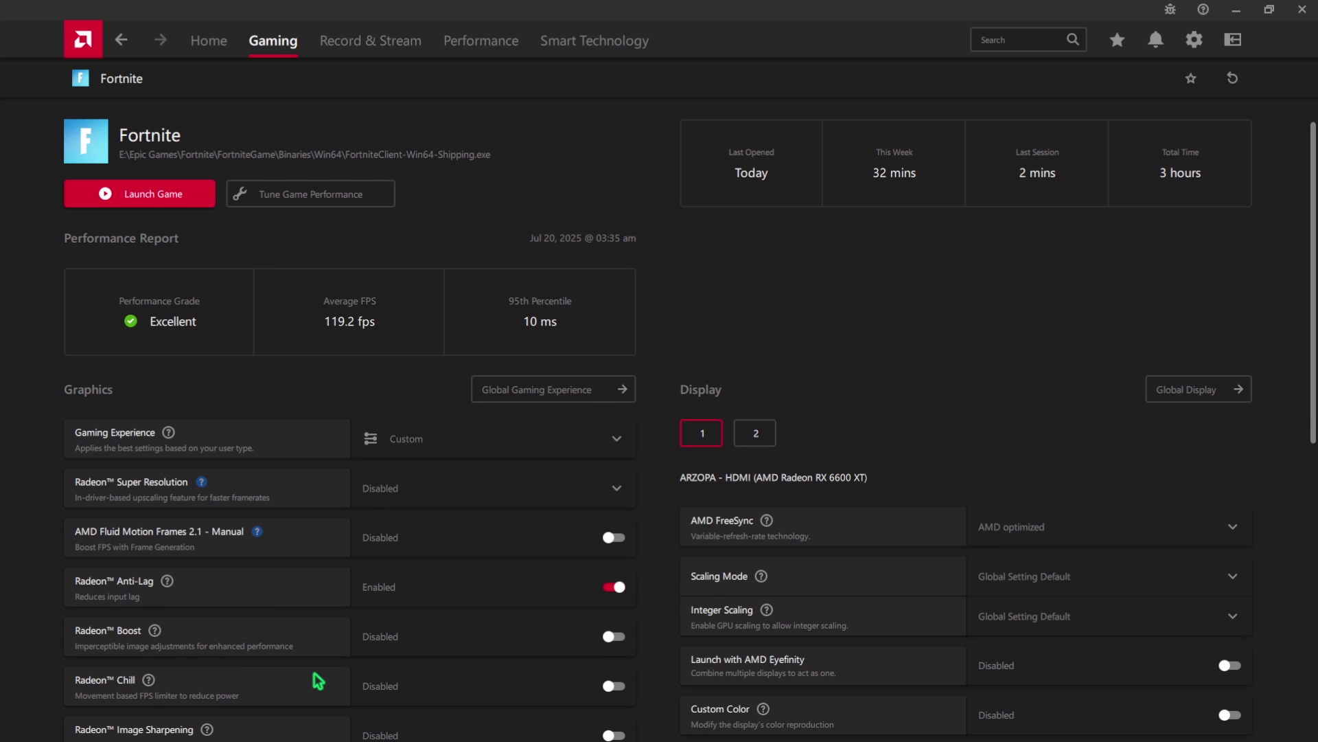
scroll(421, 538, "down", 4)
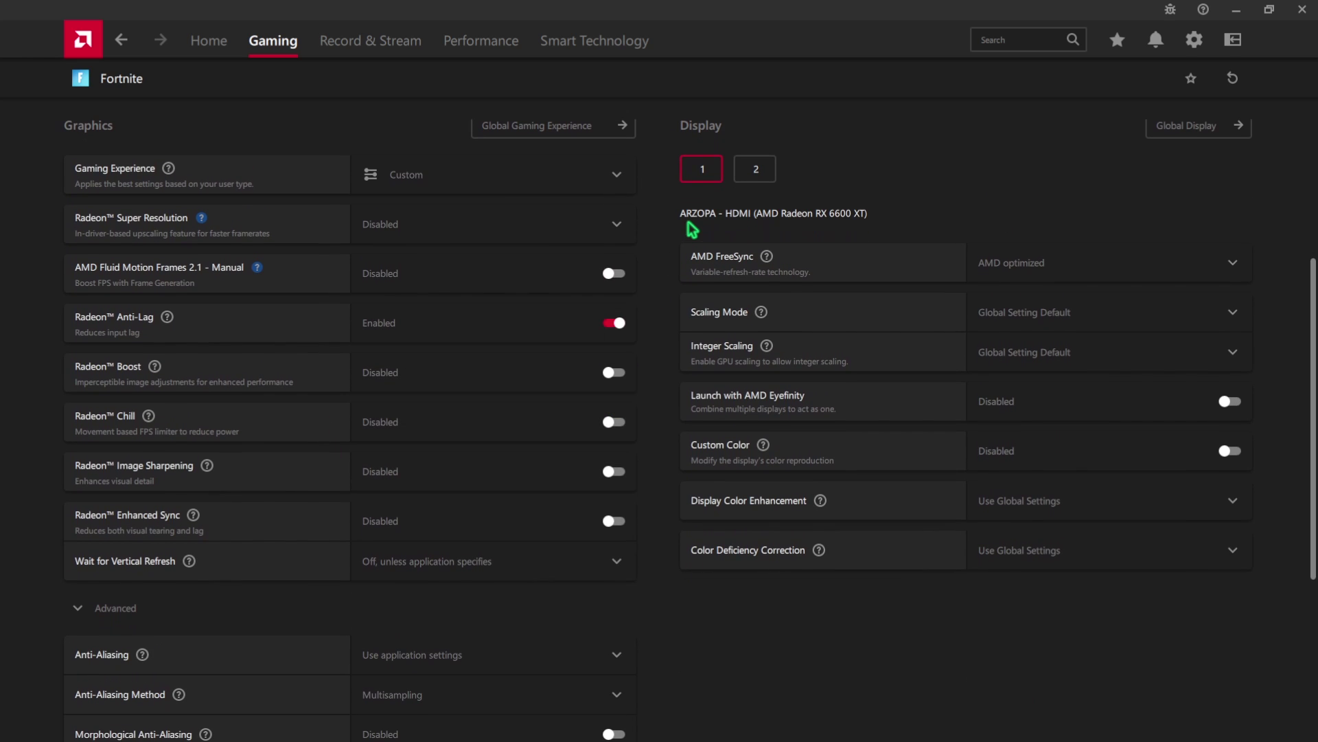
left_click(1121, 319)
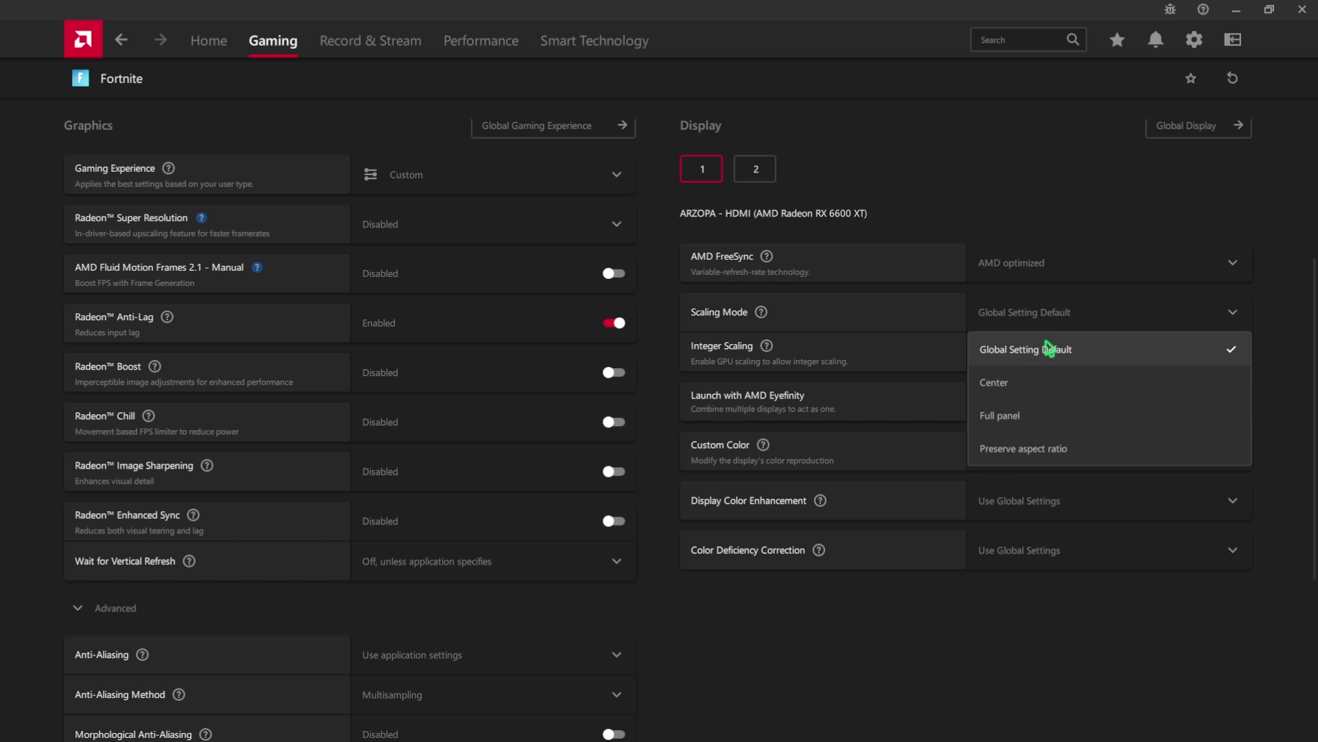
left_click(1034, 354)
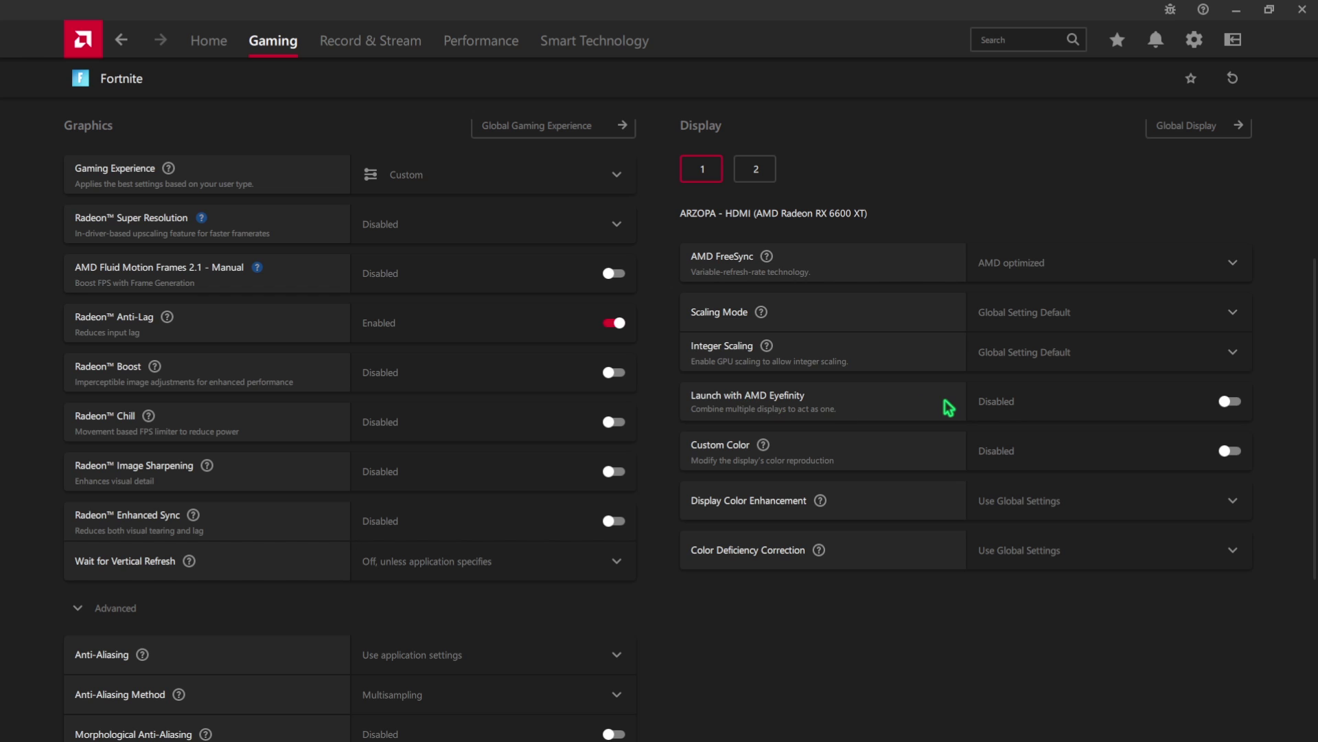
left_click(1232, 452)
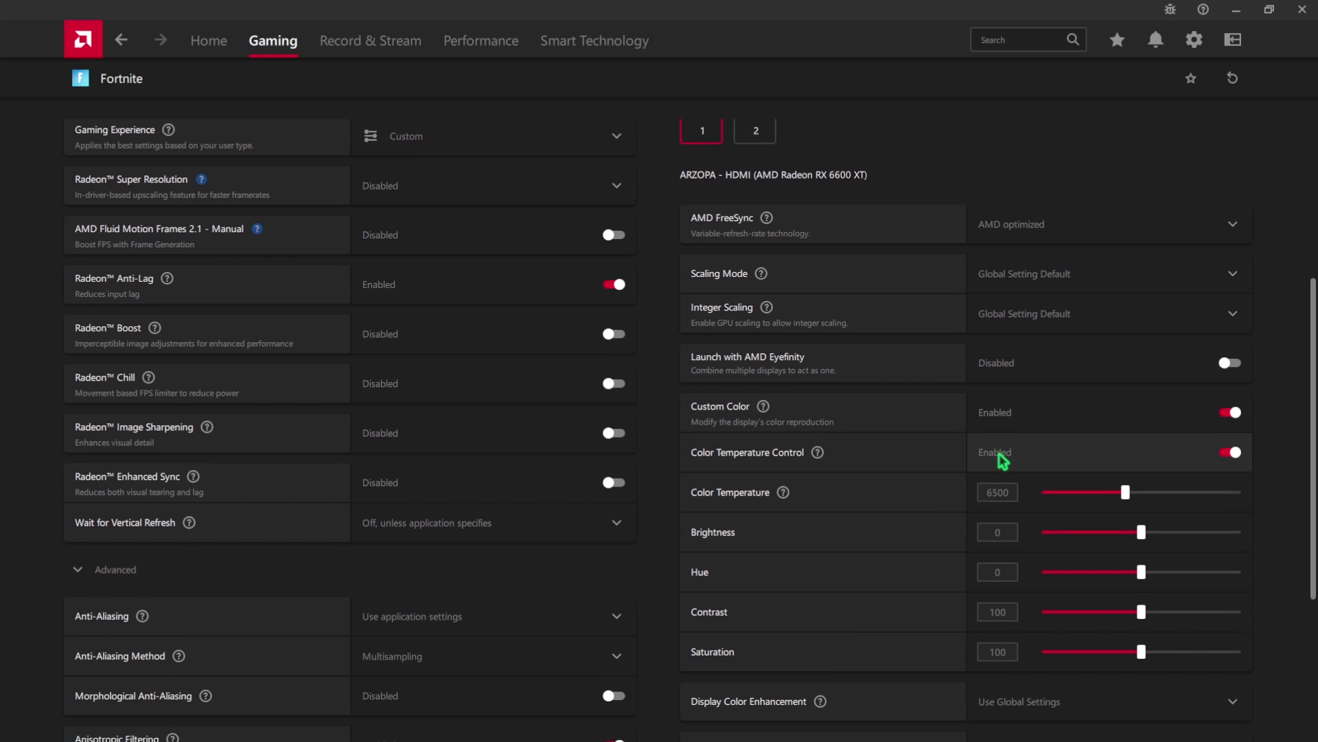
scroll(993, 467, "down", 3)
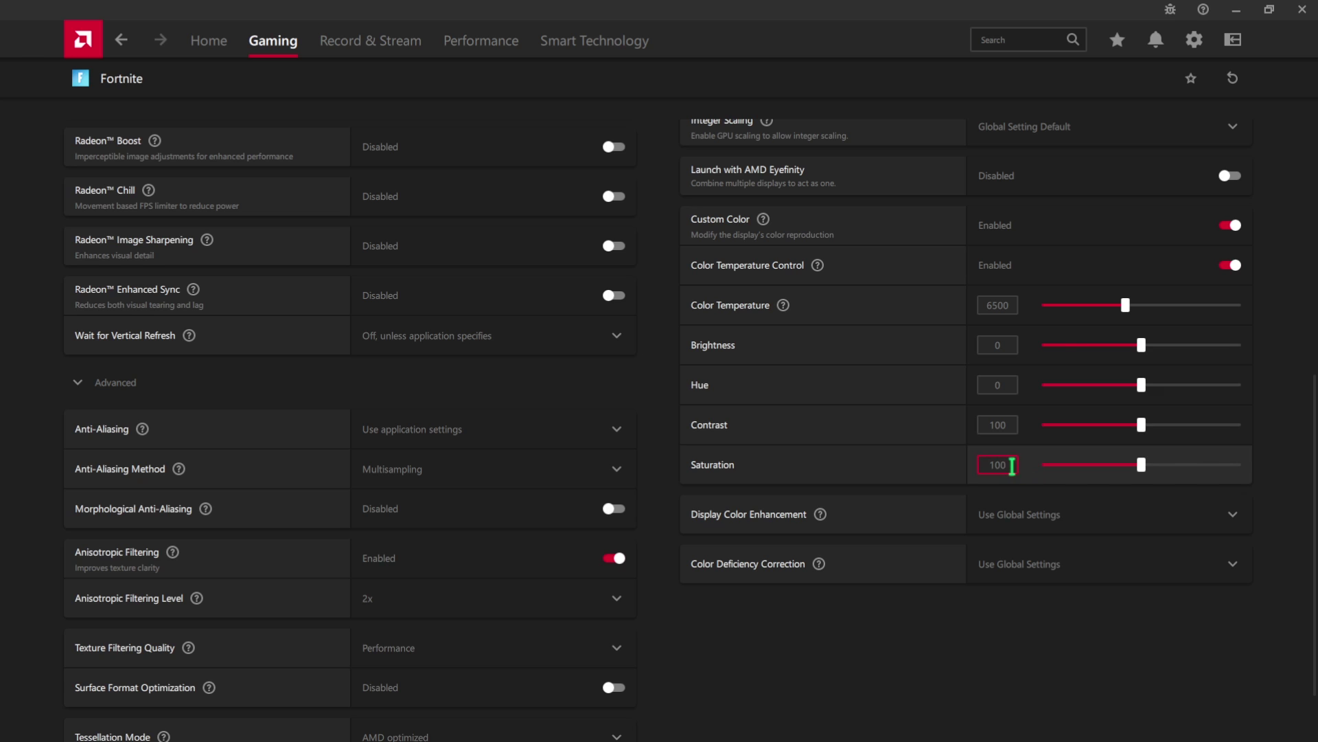
left_click_drag(1009, 465, 984, 467)
type("120")
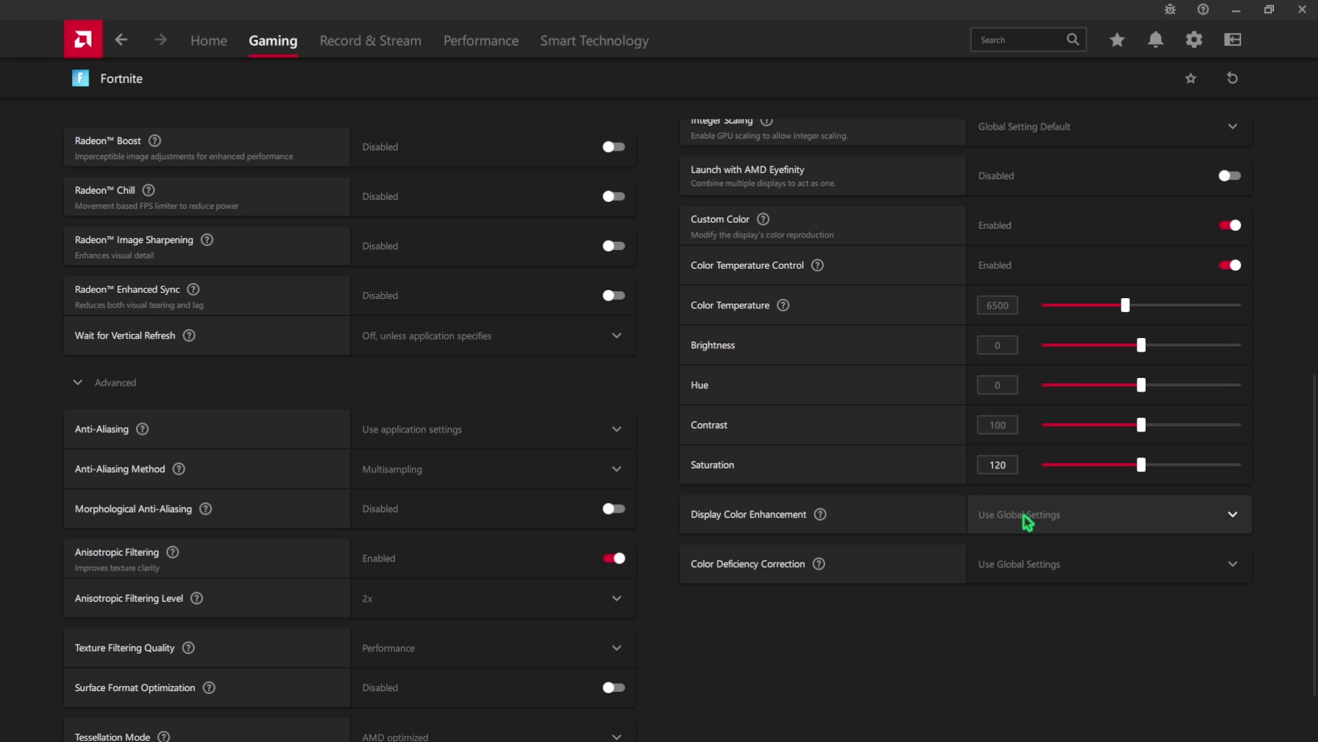
- Disable Display Color Enhancement and leave Color Deficiency Correction on Use Global Settings
left_click(1050, 522)
left_click(1023, 584)
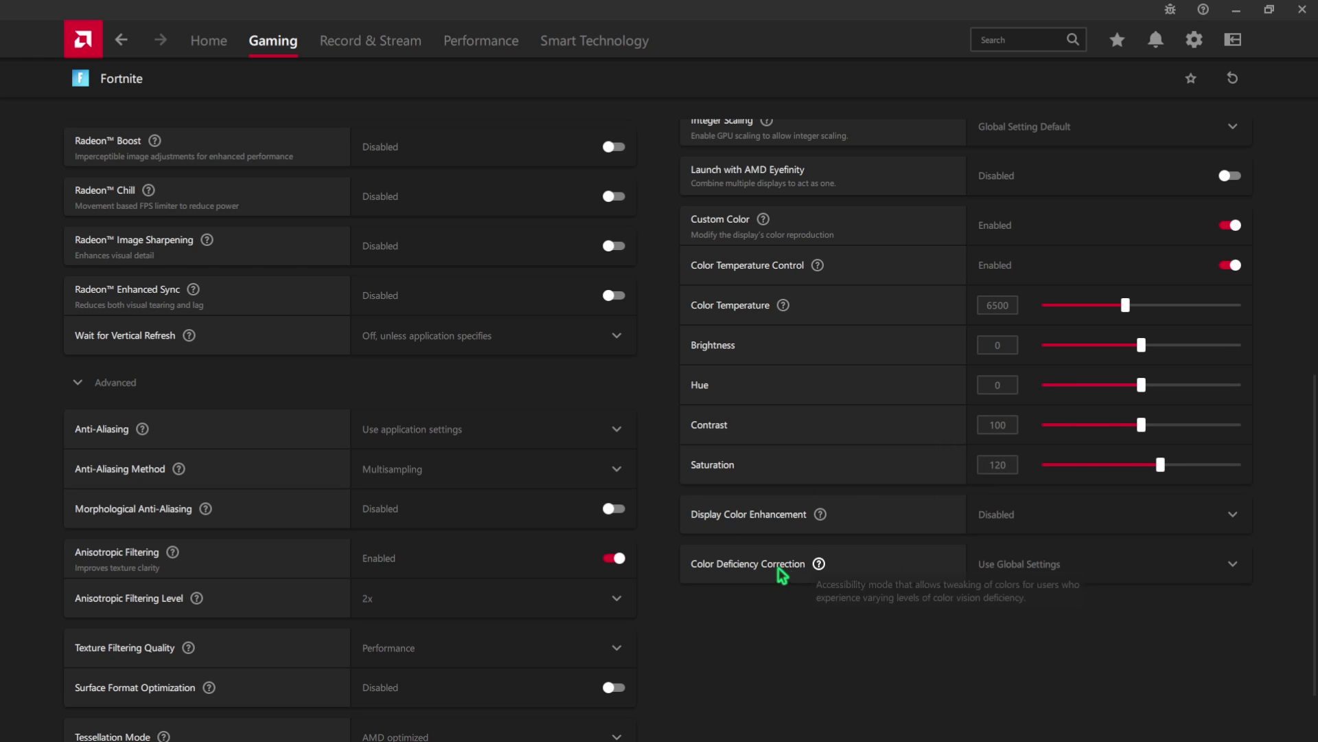
left_click(987, 575)
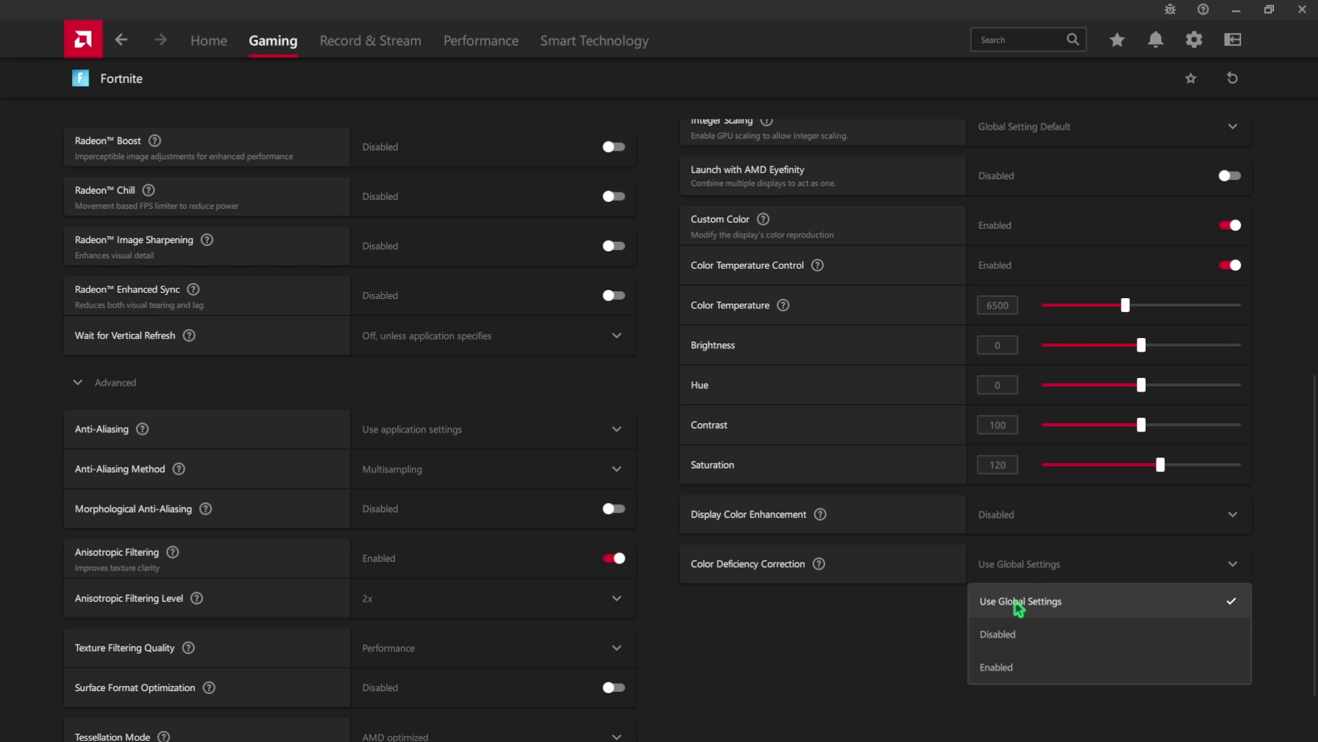
left_click(979, 605)
scroll(886, 602, "up", 4)
scroll(886, 602, "up", 4)
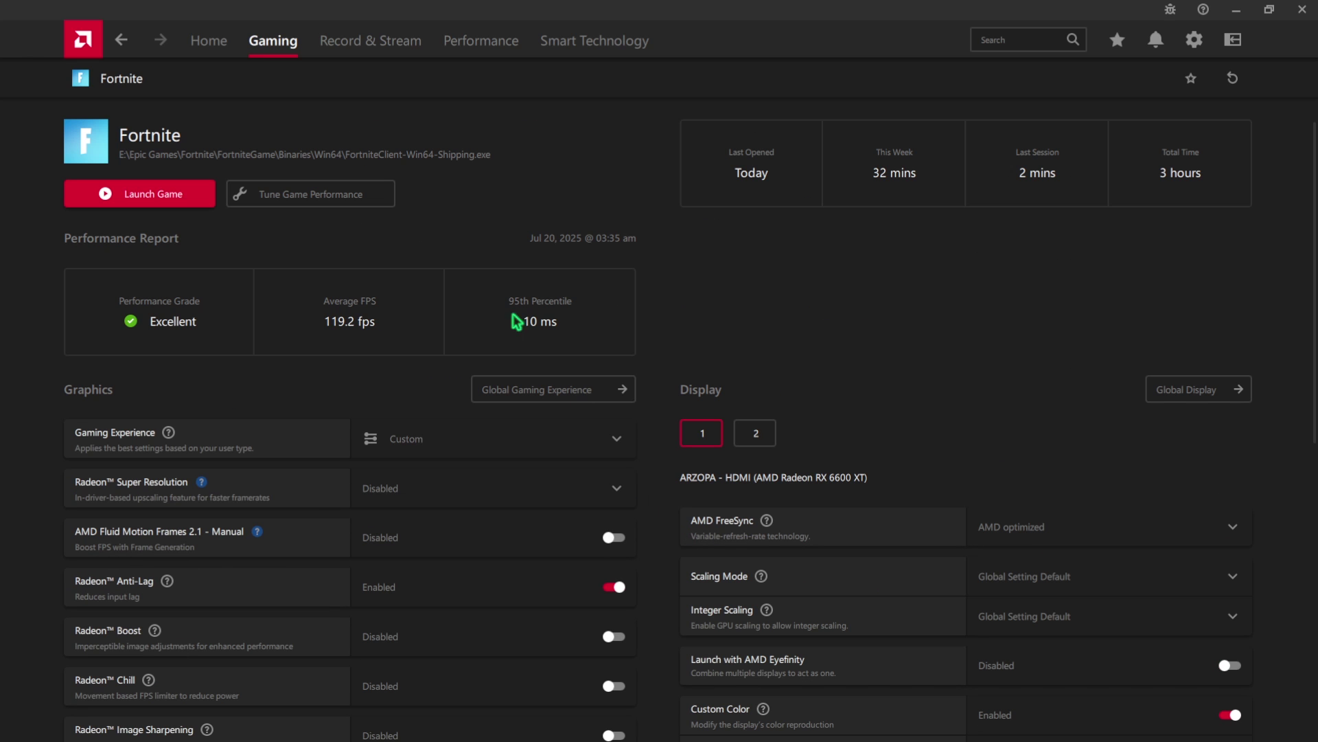
- Check the Record & Stream settings keep Instant Replay disabled, then view Performance Metrics
left_click(365, 55)
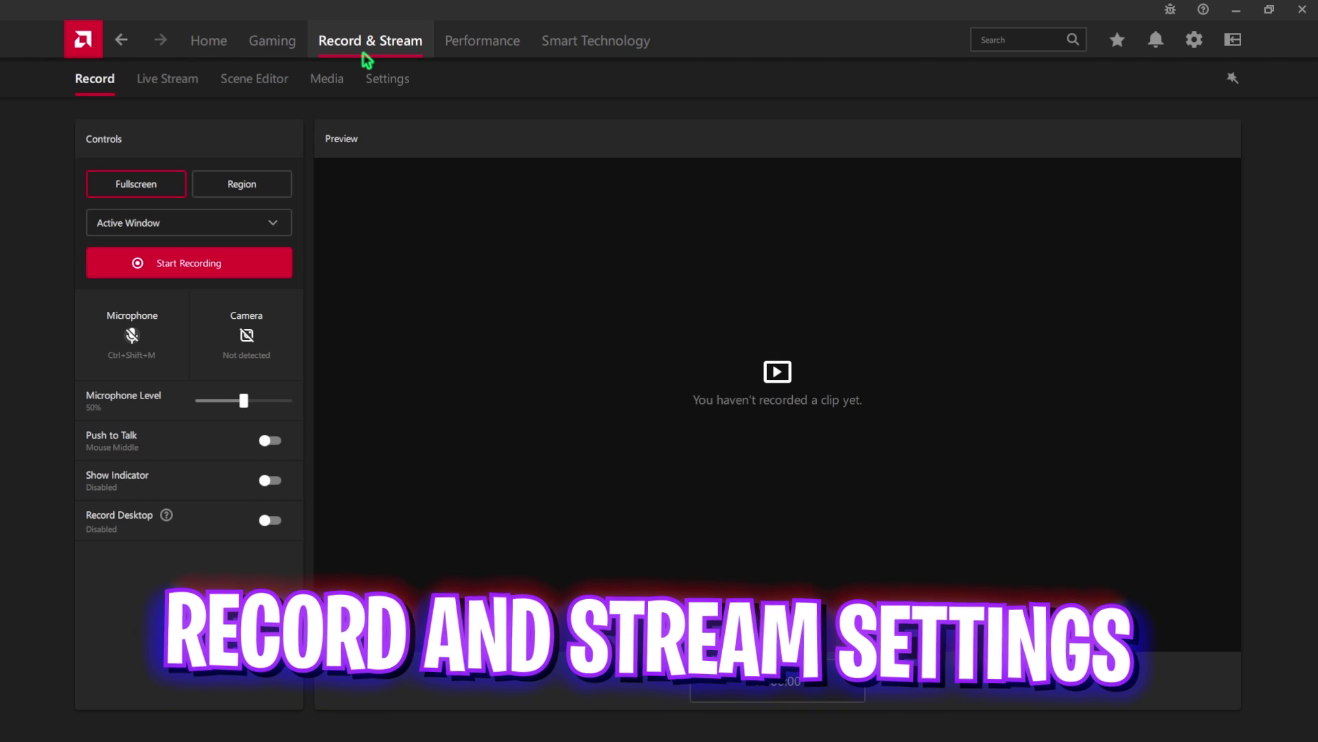
left_click(379, 77)
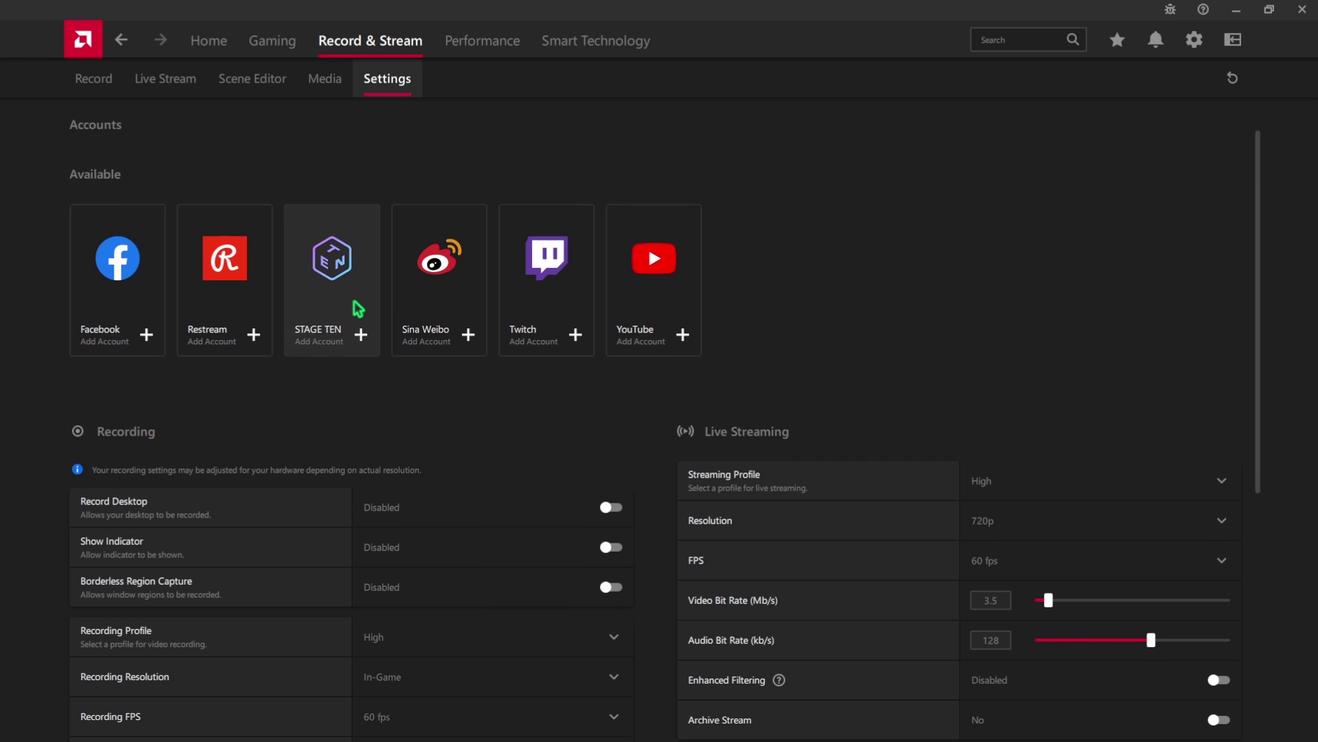
scroll(524, 267, "down", 6)
scroll(605, 176, "up", 1)
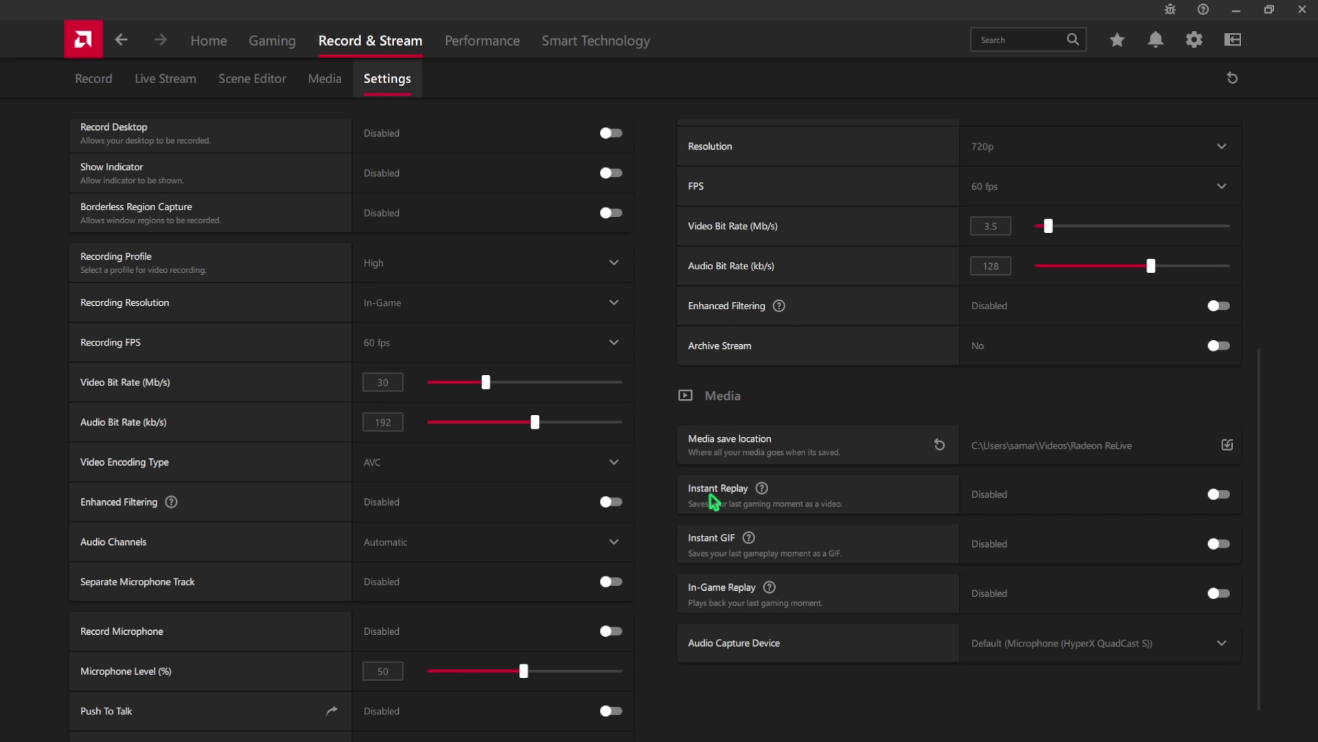
left_click(502, 42)
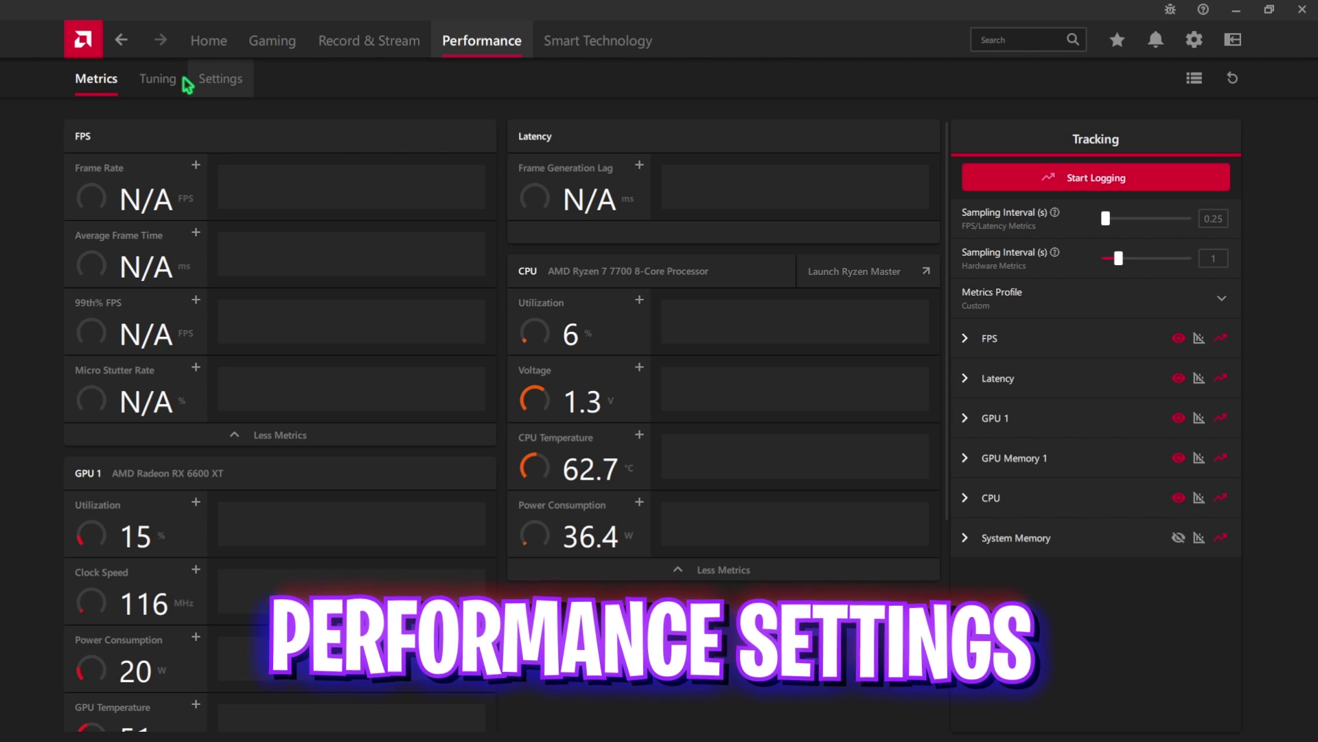
- View the Tuning page's CPU and GPU tuning options
left_click(158, 80)
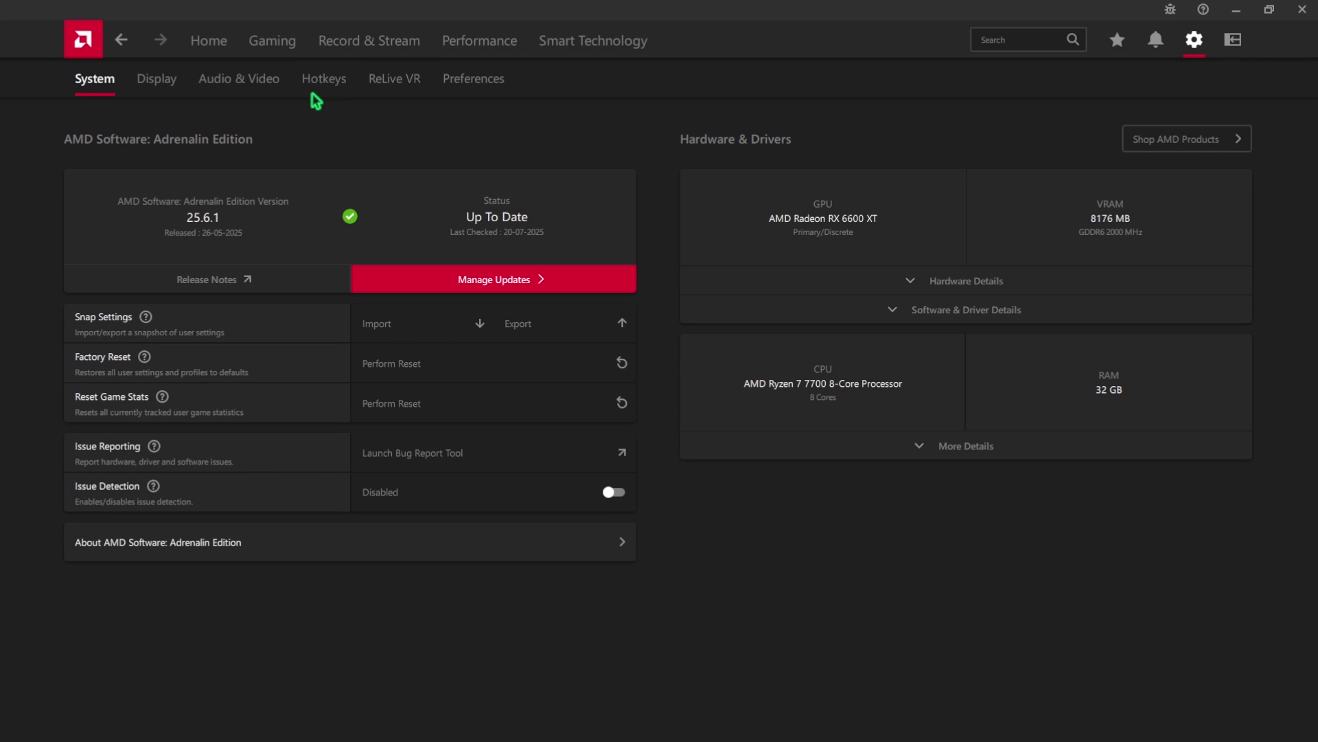
- In Display settings, set Color Depth to 12 bpc and expand the Overrides section
left_click(181, 87)
scroll(309, 220, "down", 1)
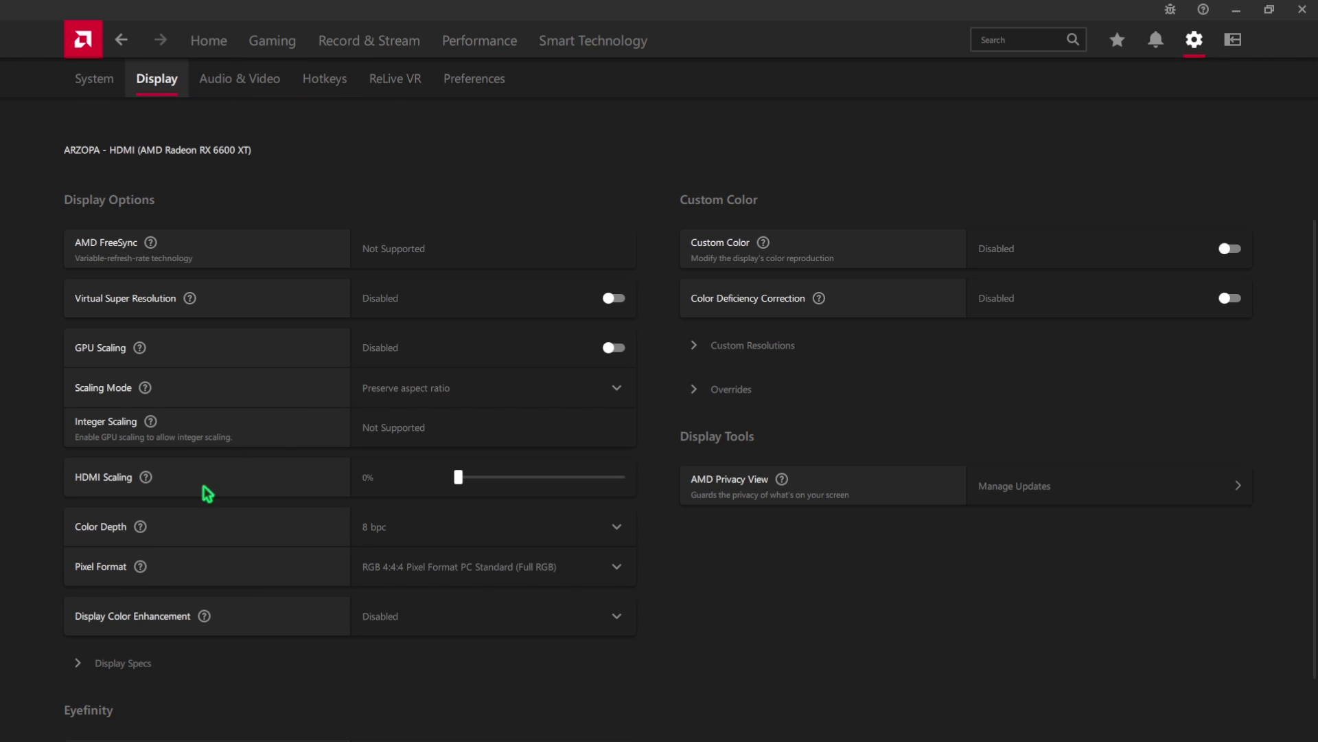
left_click(393, 537)
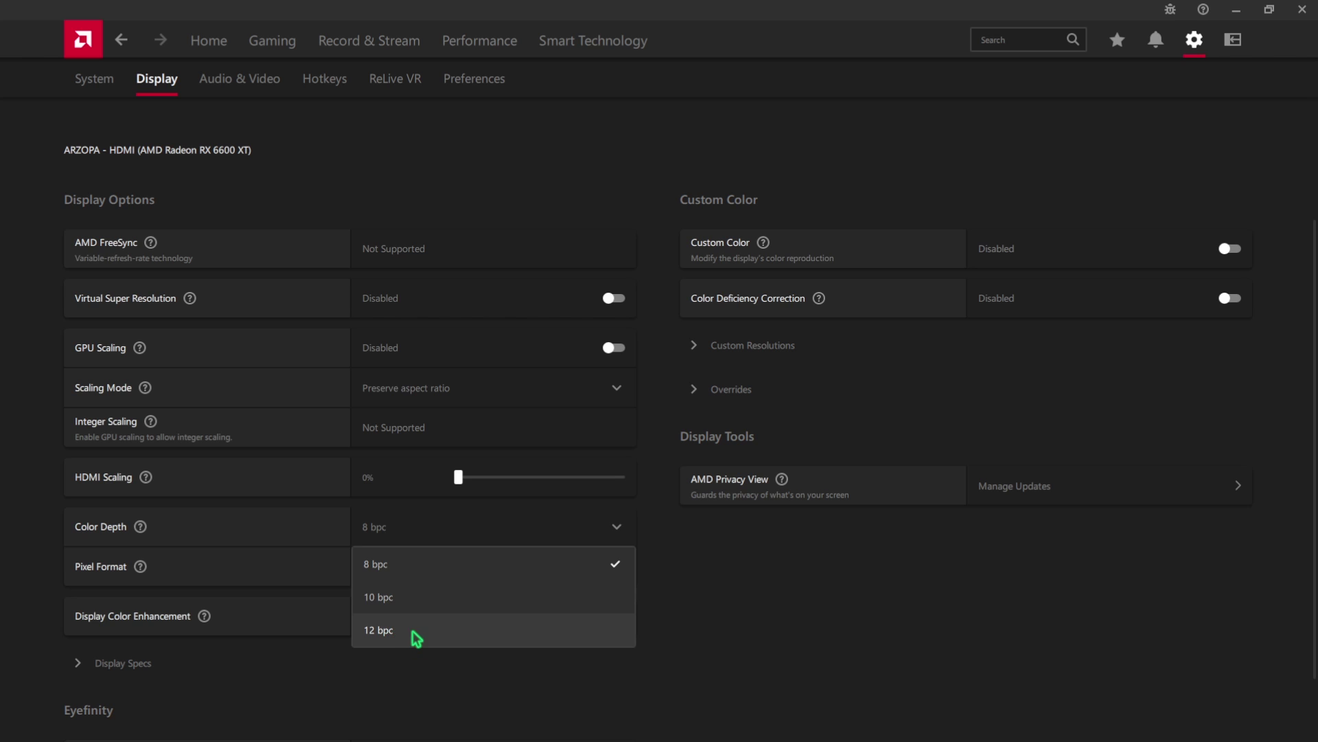
left_click(384, 629)
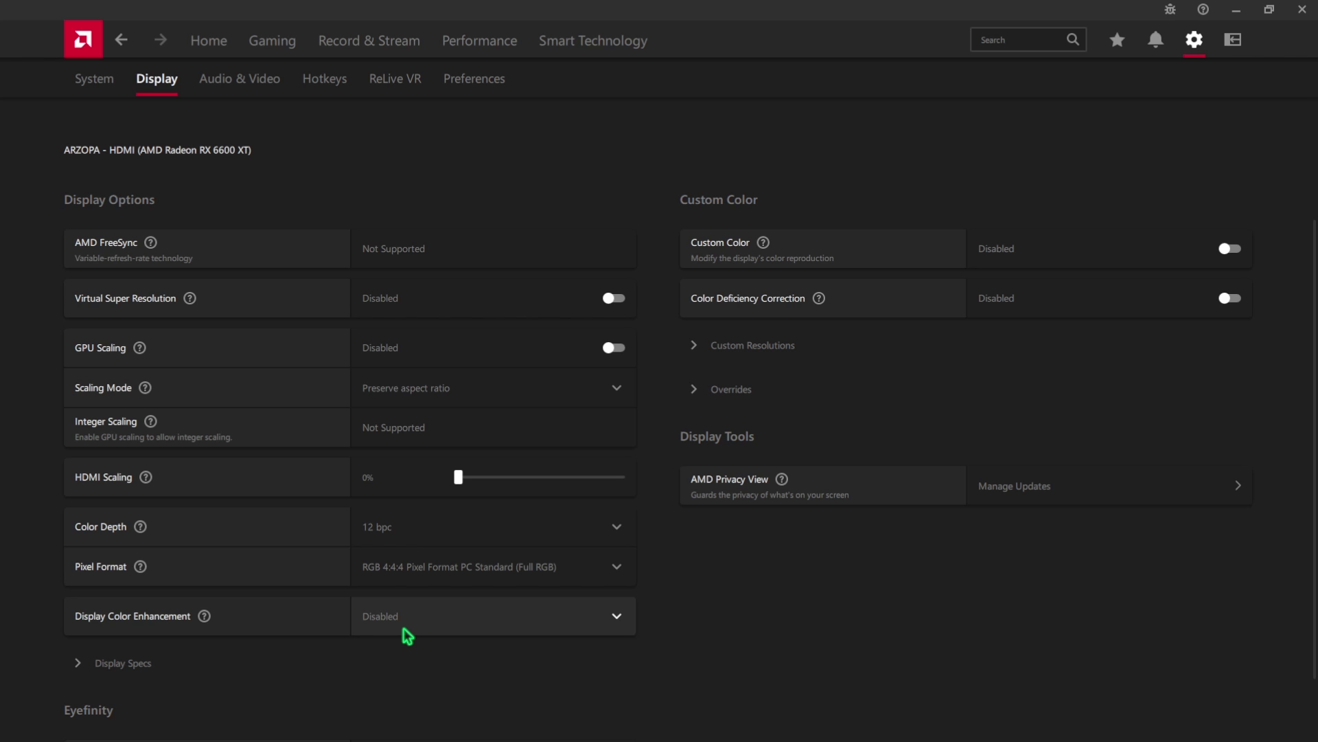
scroll(407, 633, "down", 1)
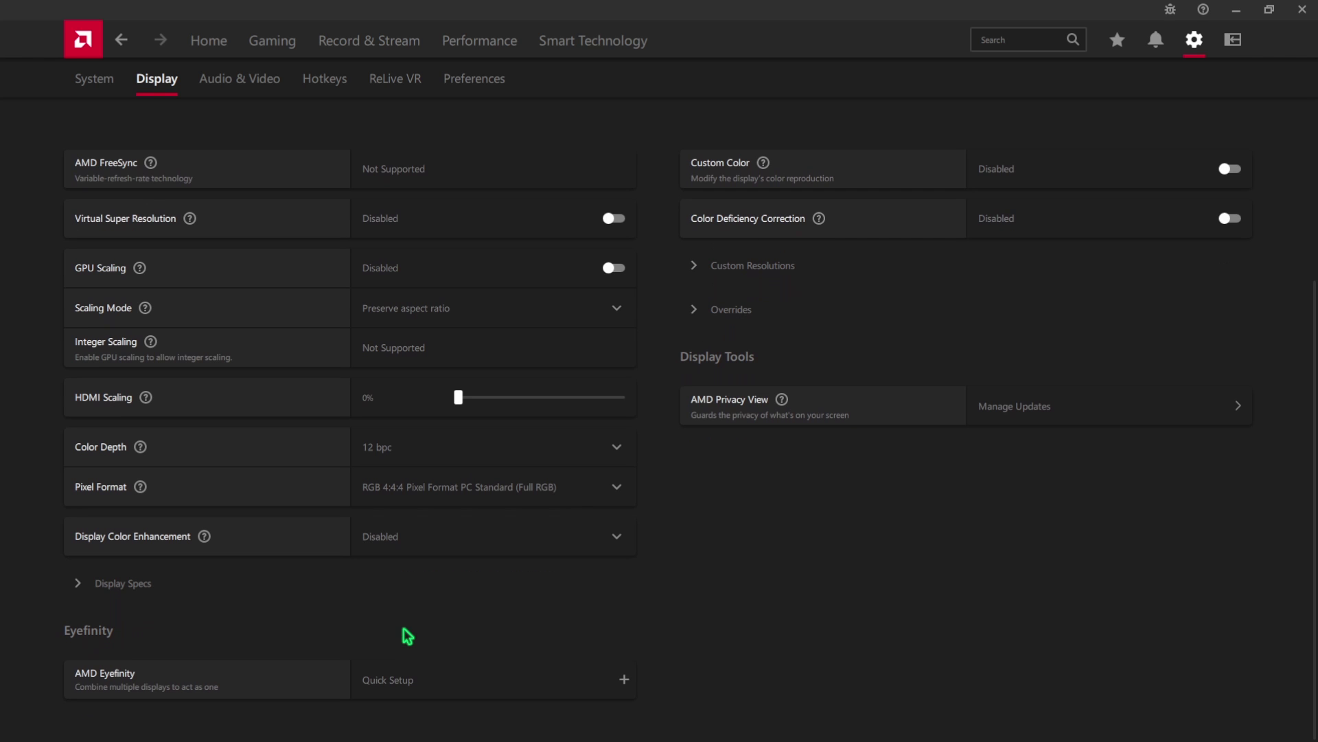
left_click(697, 314)
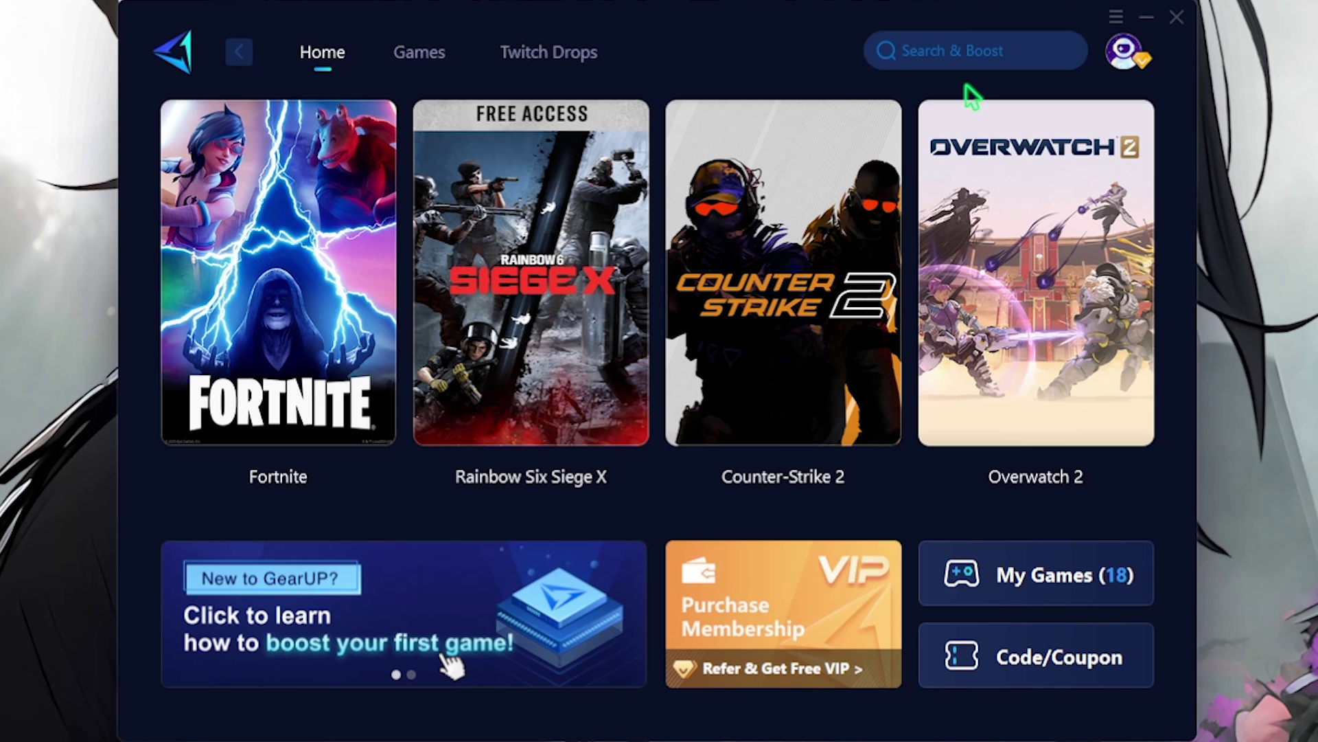
- Dismiss the game search suggestions and boost Fortnite from its Home page card
left_click(937, 40)
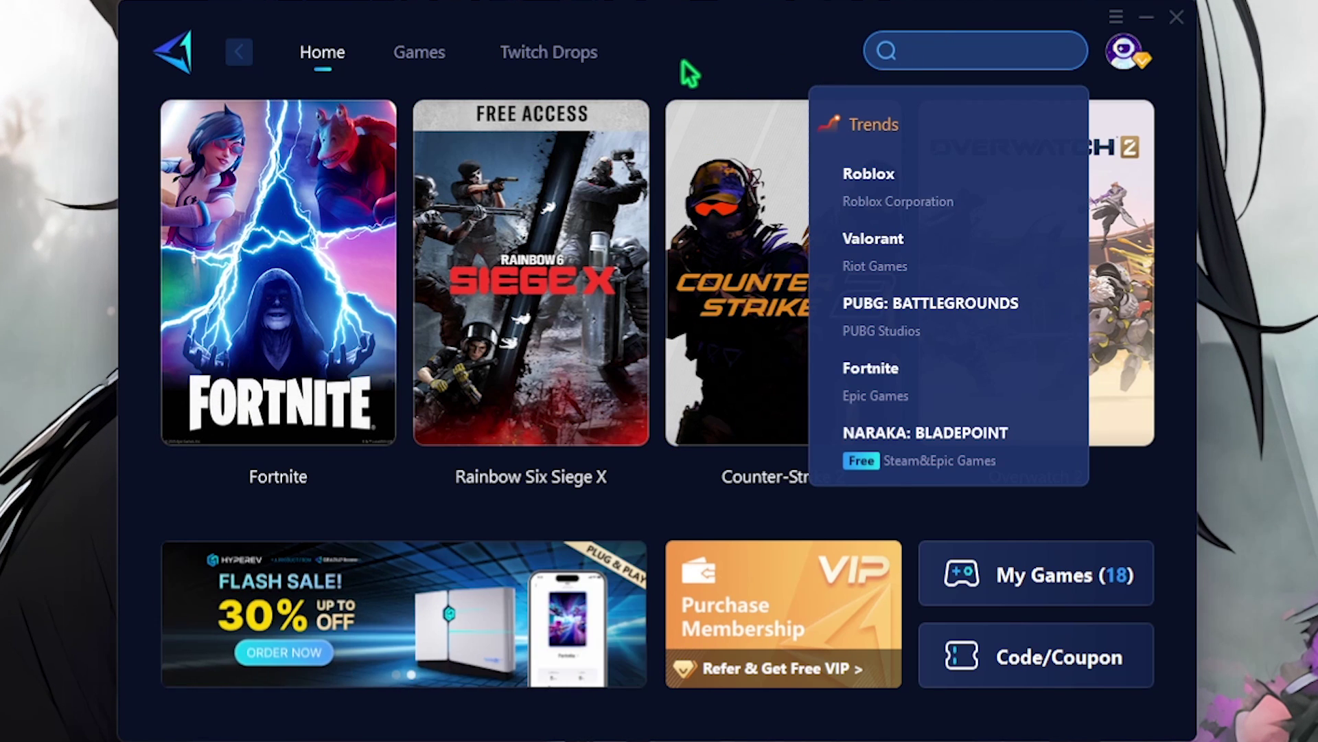
left_click(723, 51)
mouse_move(251, 263)
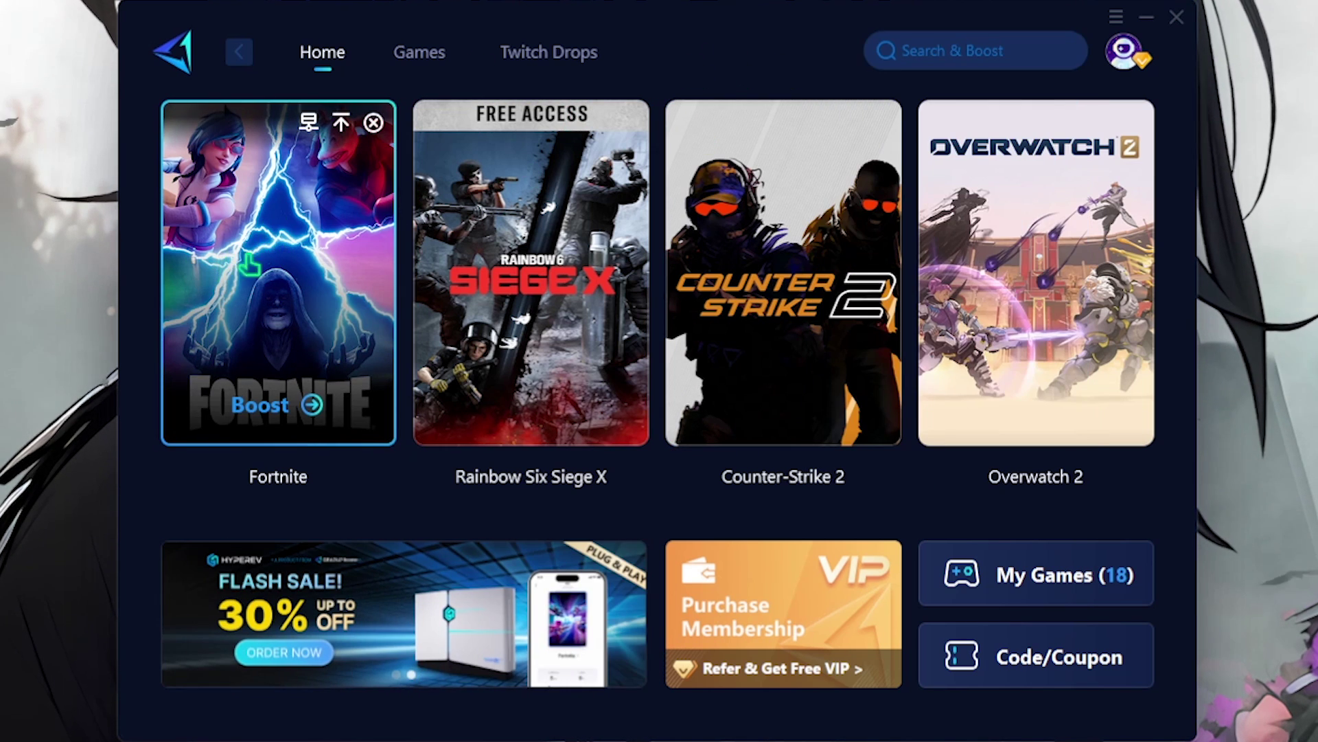
left_click(253, 260)
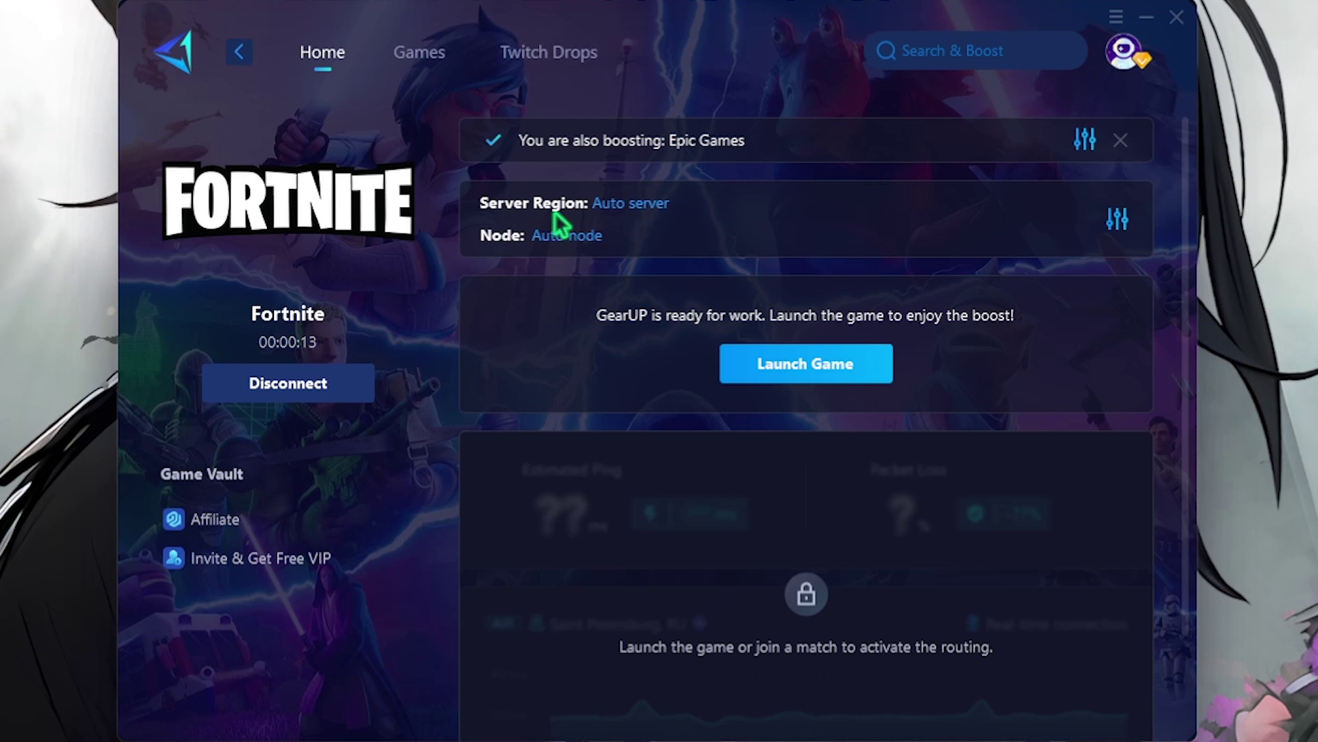
- Change Fortnite's game server region from Auto to Asia
left_click(635, 206)
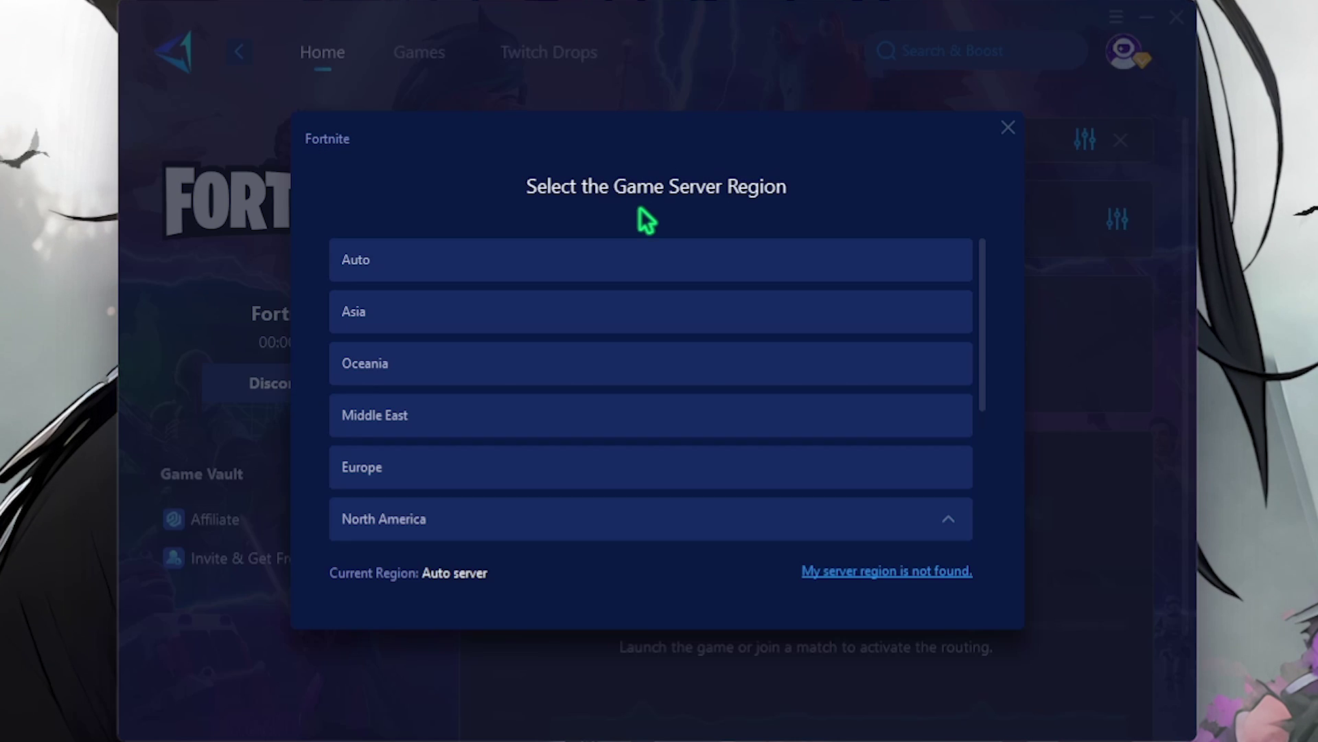
left_click(400, 310)
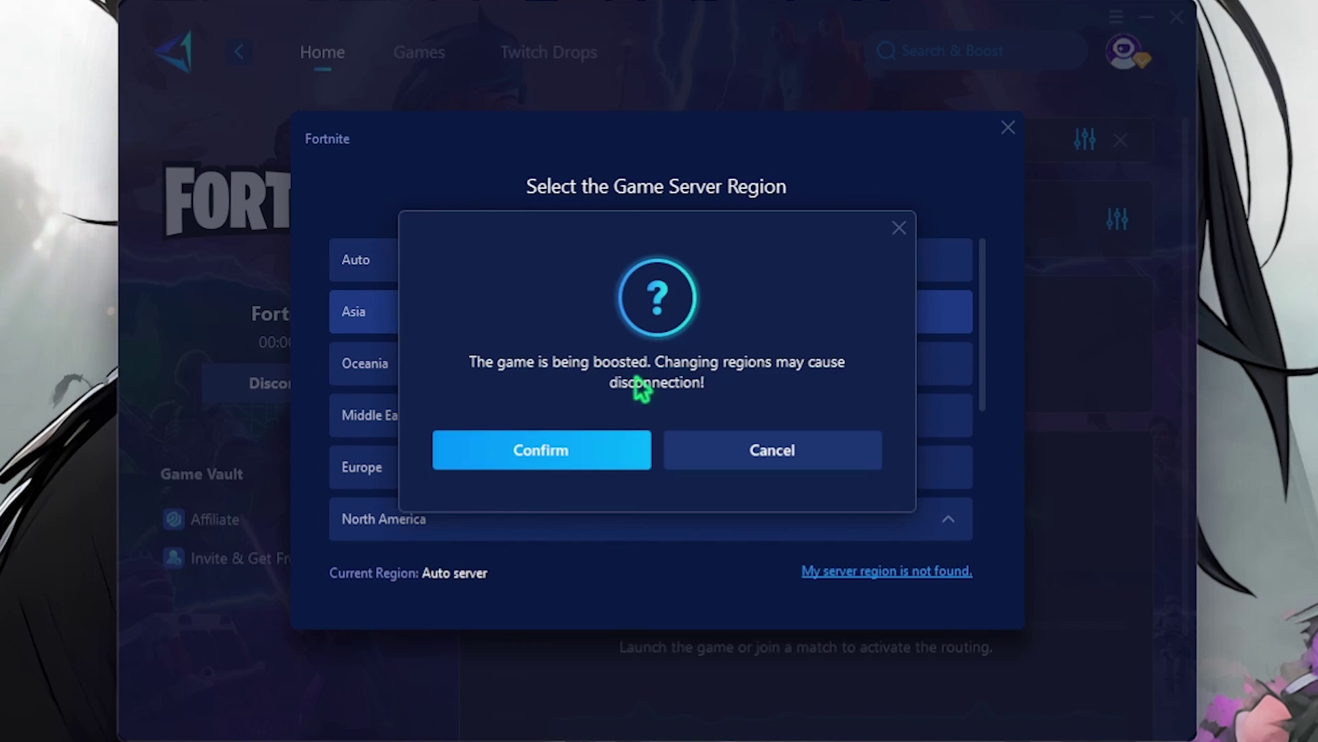
left_click(505, 451)
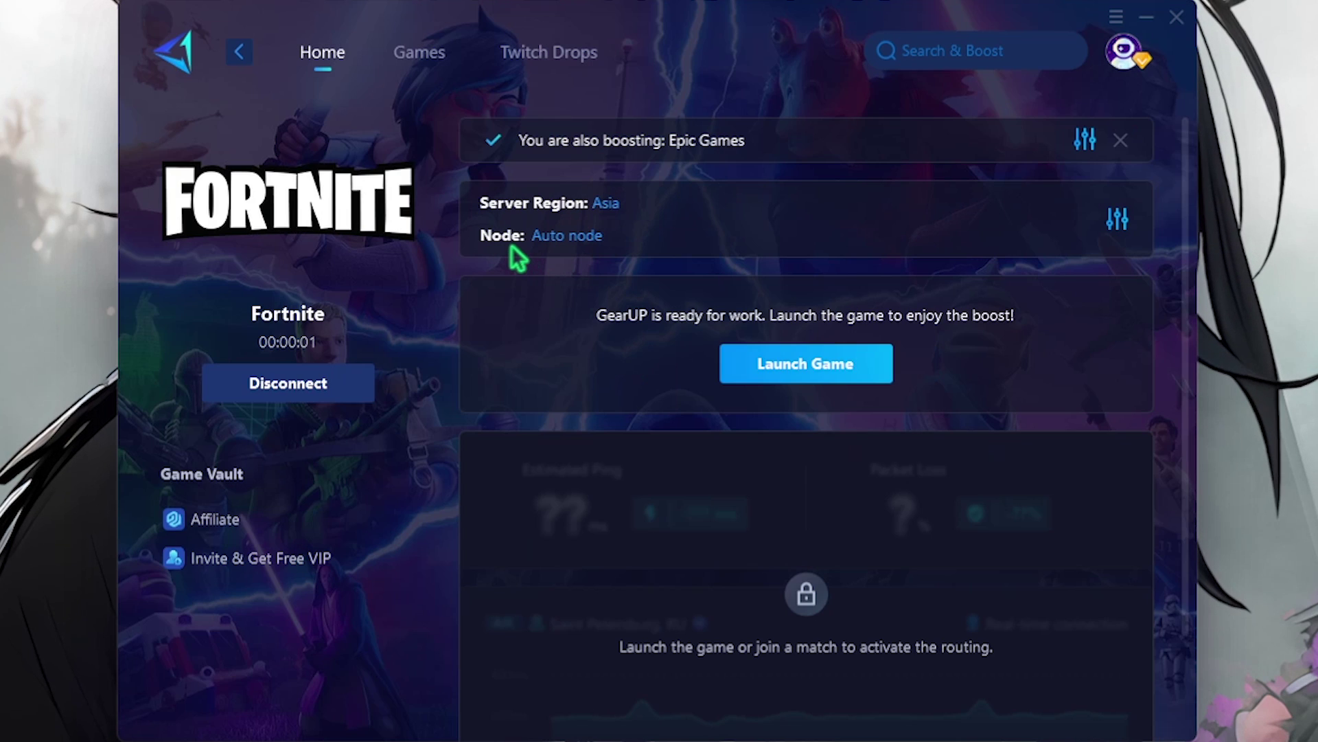
- Switch the boost node to Auto → Singapore 01 and confirm the change
left_click(578, 240)
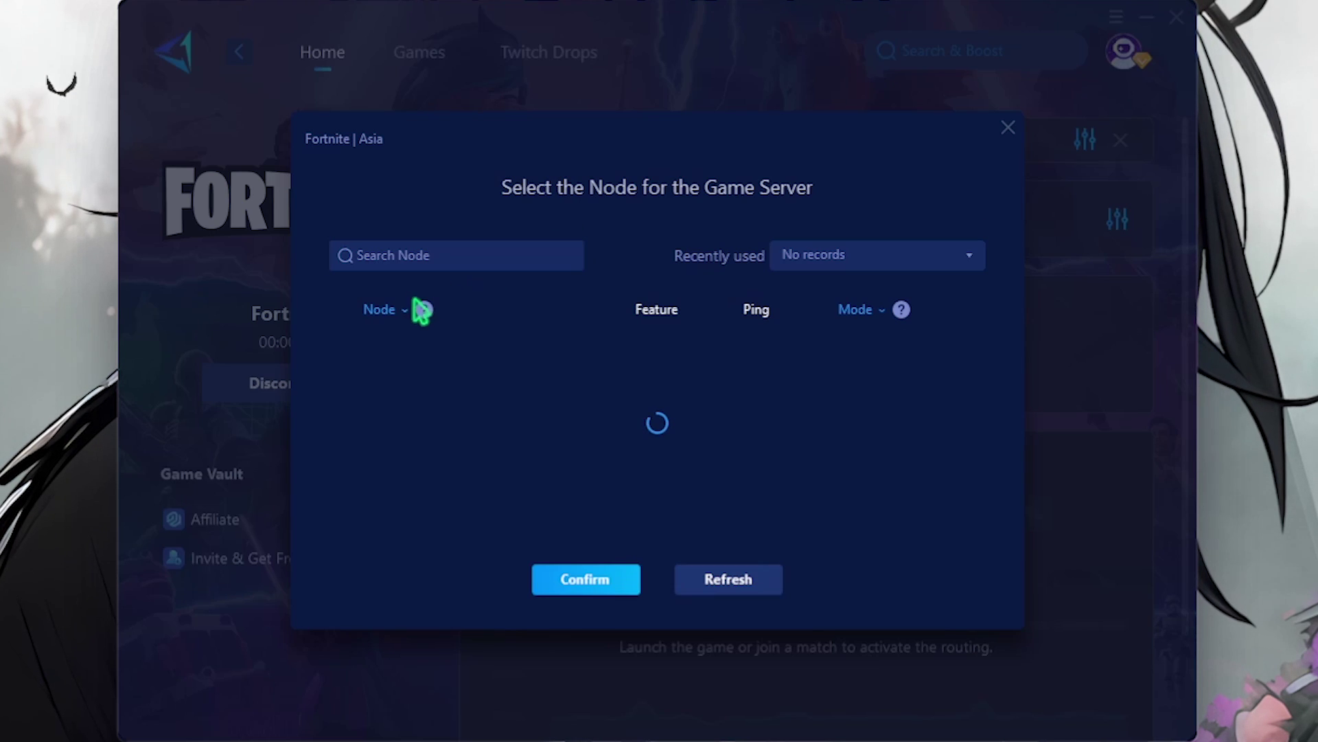
scroll(781, 390, "down", 7)
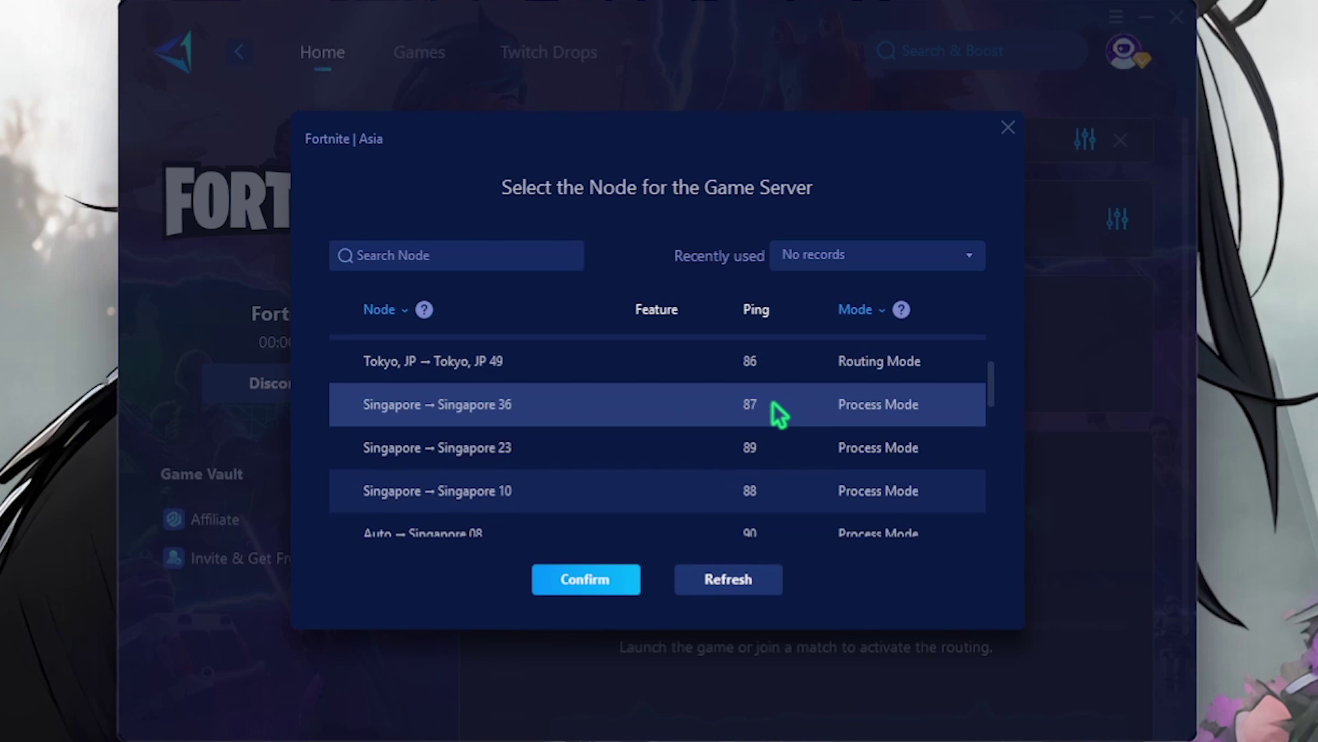
scroll(780, 412, "down", 2)
scroll(589, 421, "up", 10)
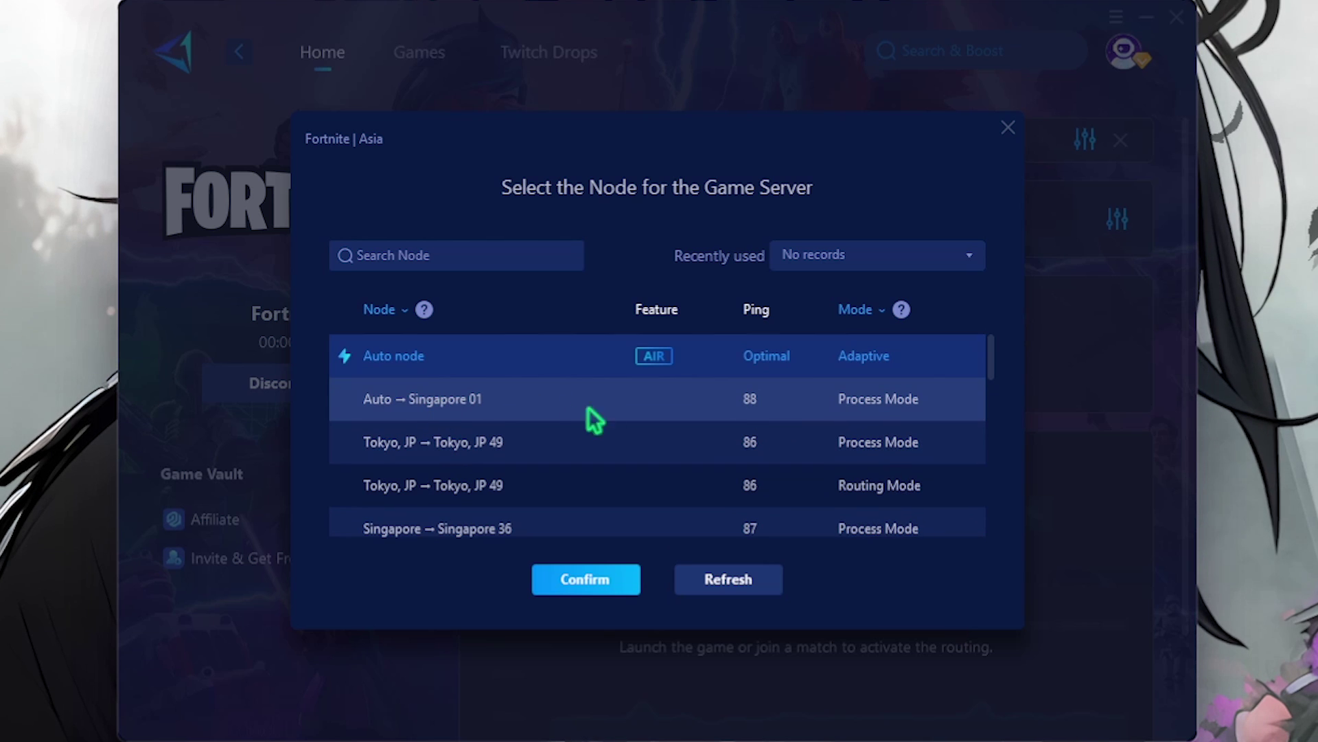
left_click(766, 405)
left_click(582, 589)
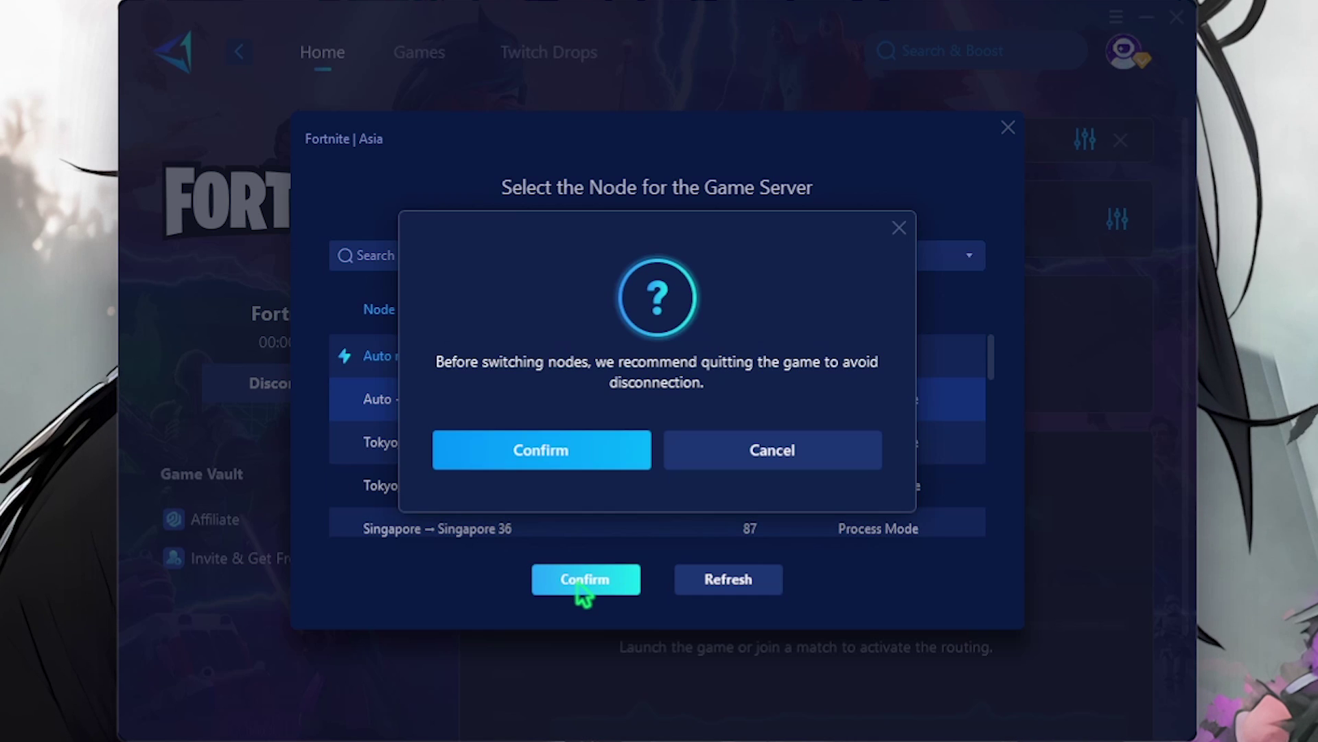
left_click(576, 452)
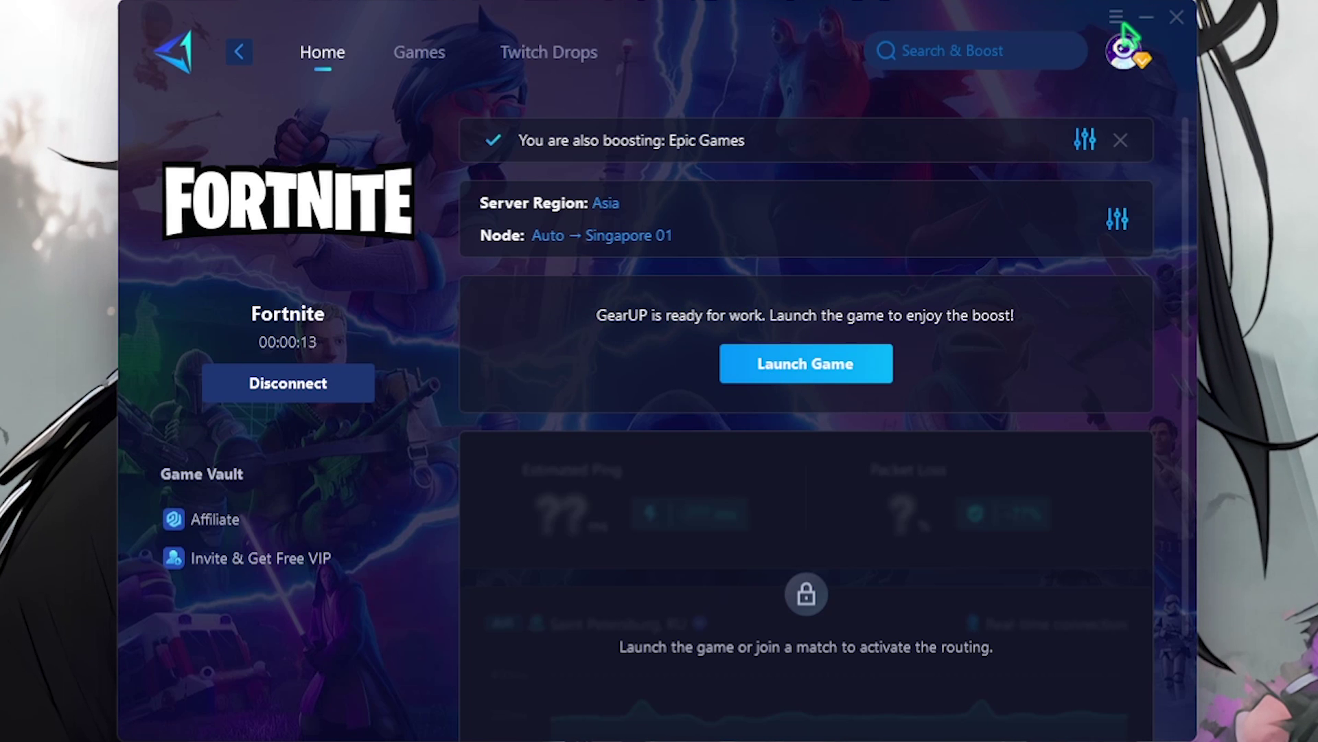
- Open GearUP Booster's Optimization Settings to confirm Optimize RAM after boosting is ticked
left_click(1125, 48)
left_click(1164, 193)
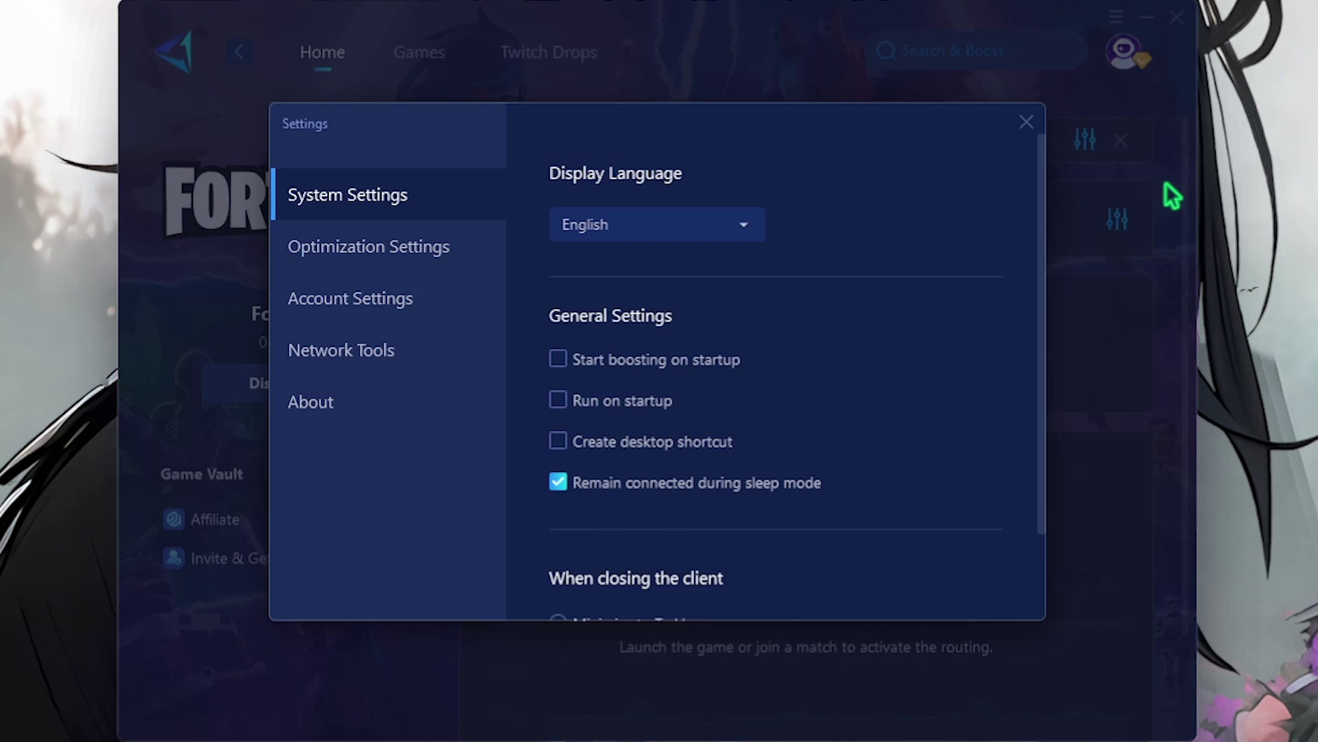
left_click(389, 254)
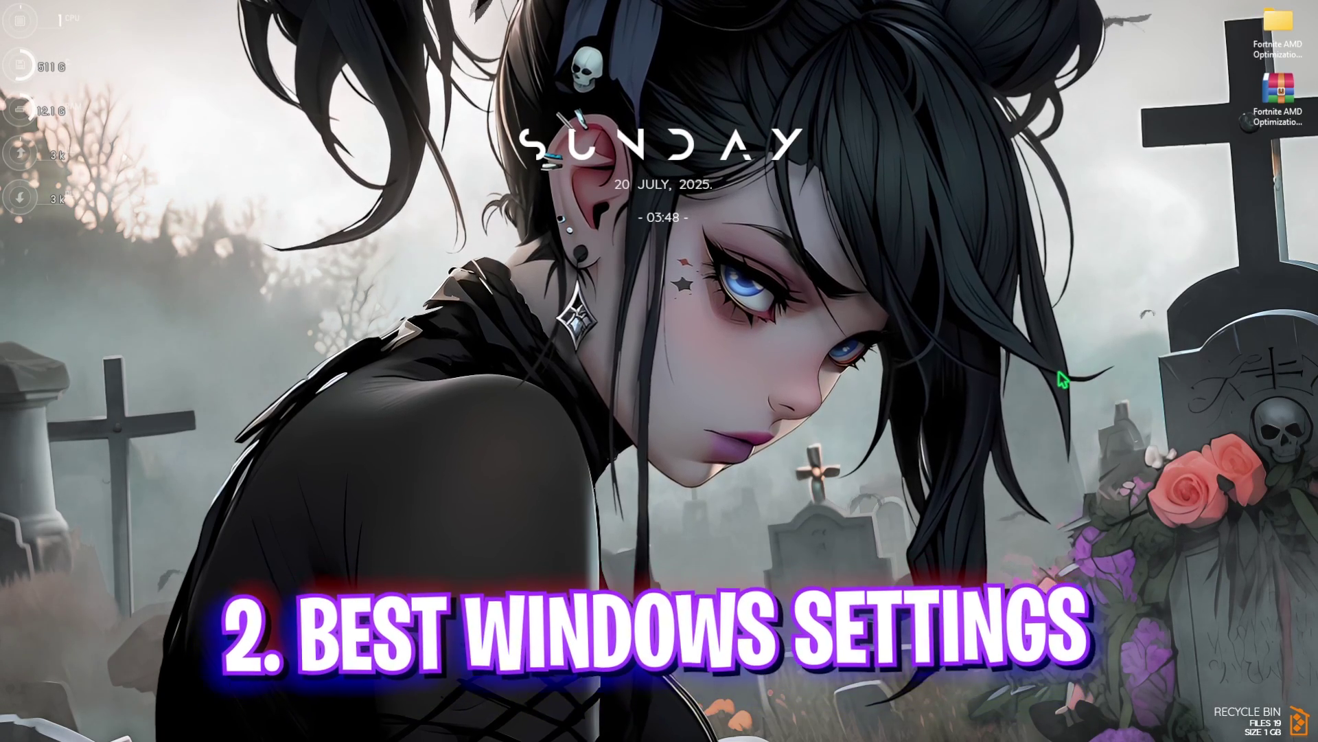
- Launch the Windows Settings app from Start search
key("super")
type("settings")
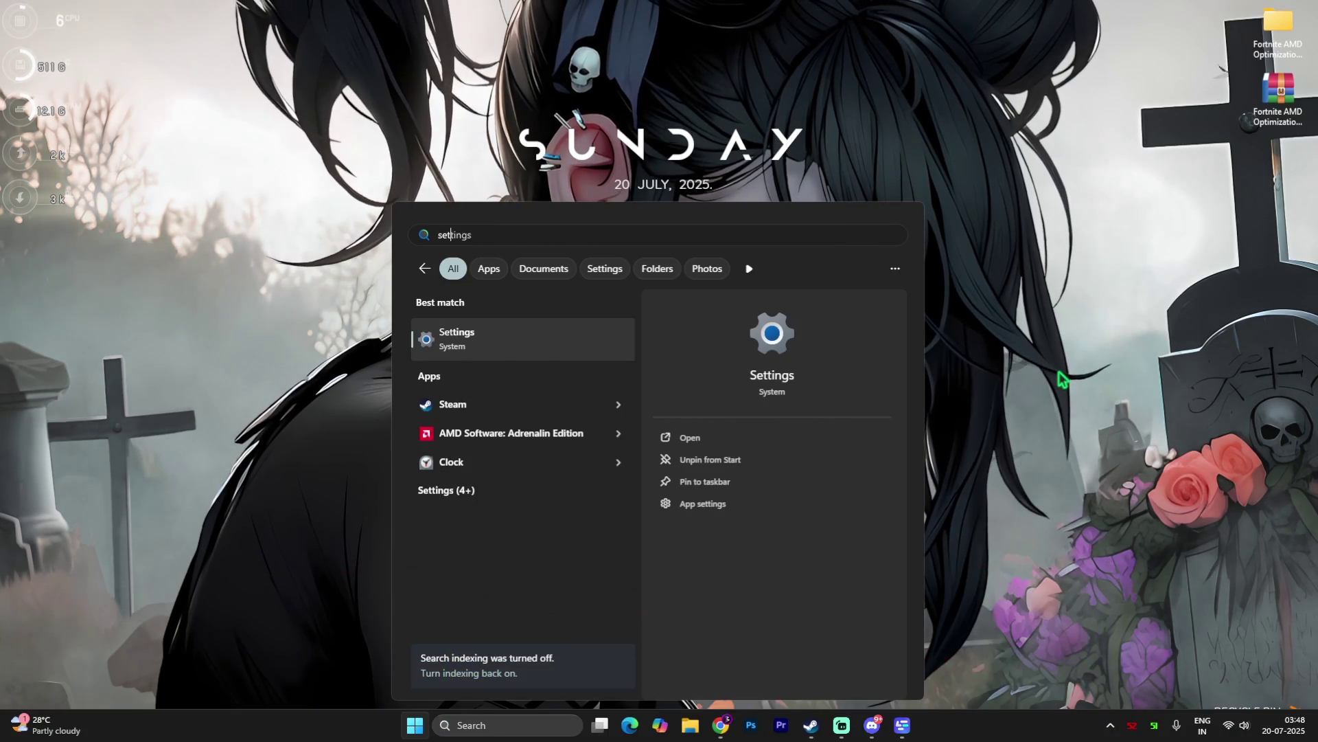
key("Return")
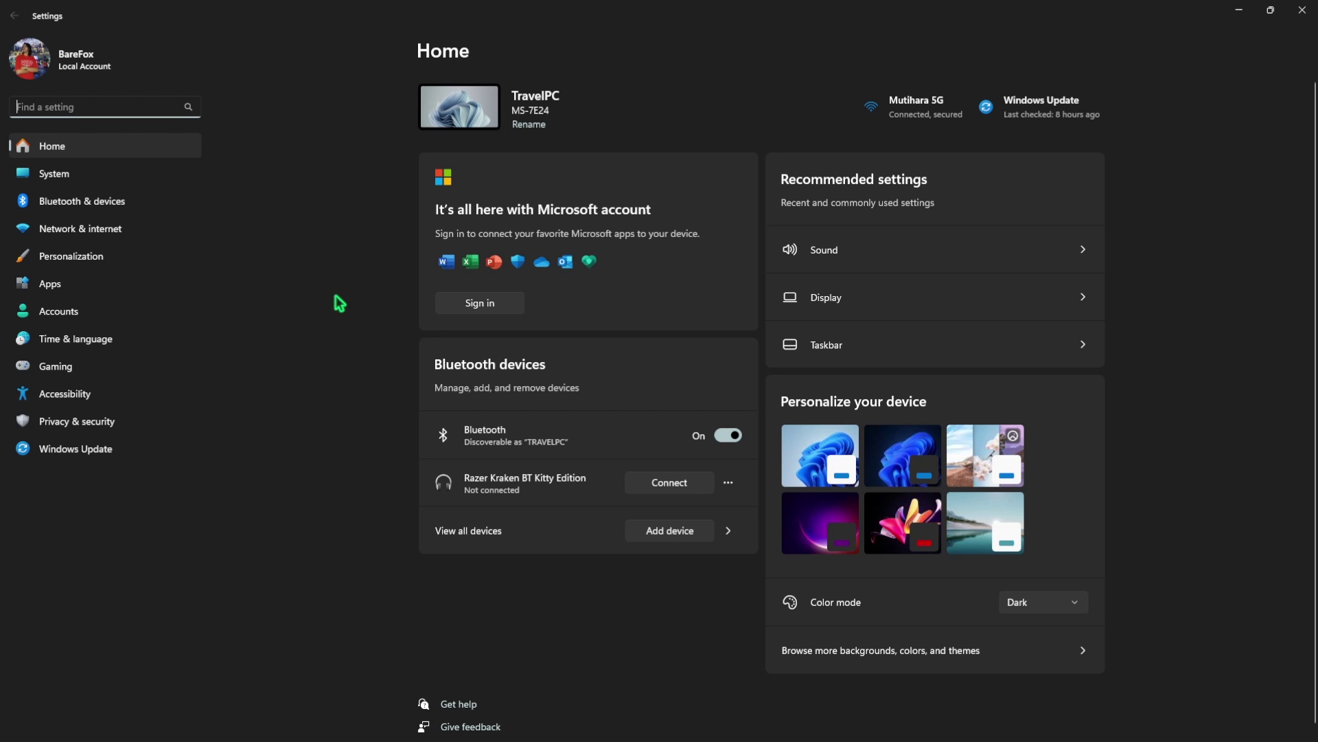
- Look over the Gaming › Game Bar settings, then bring up the Game Mode page with Game Mode on
left_click(84, 367)
left_click(554, 117)
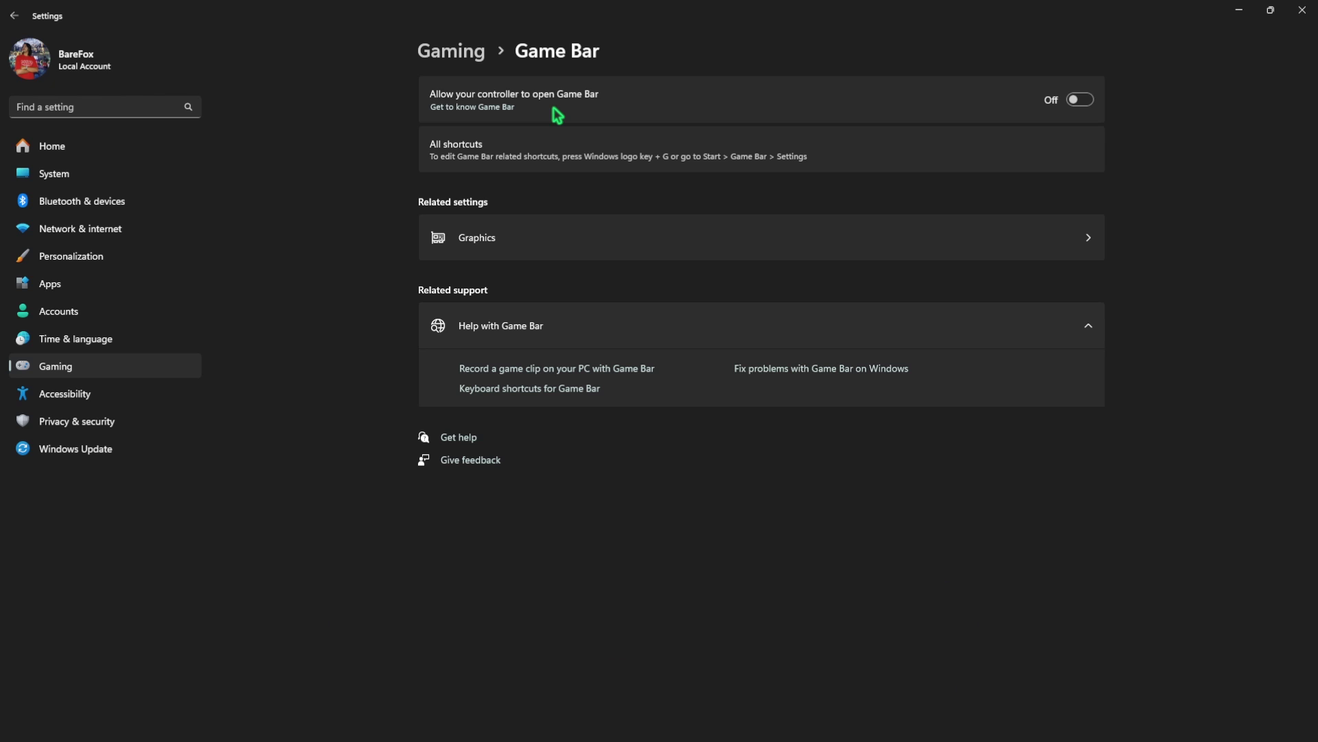
left_click(453, 54)
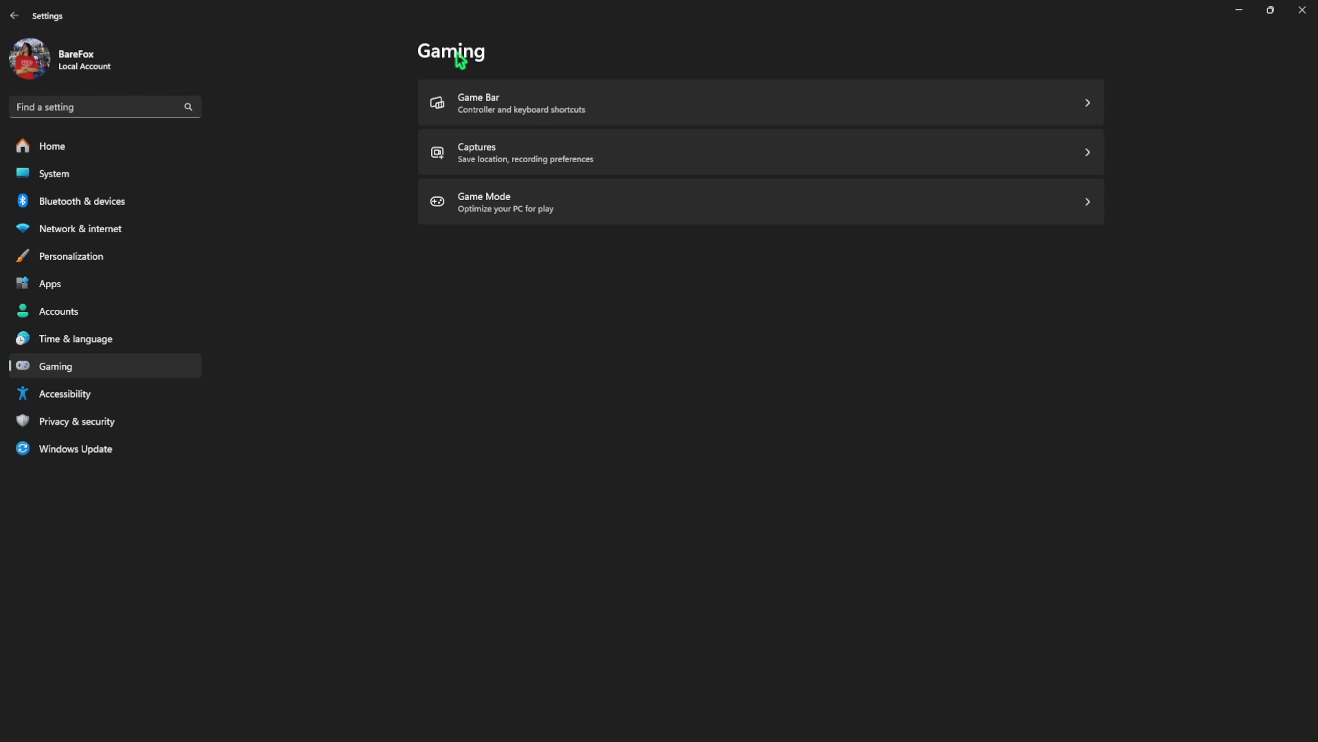
left_click(494, 201)
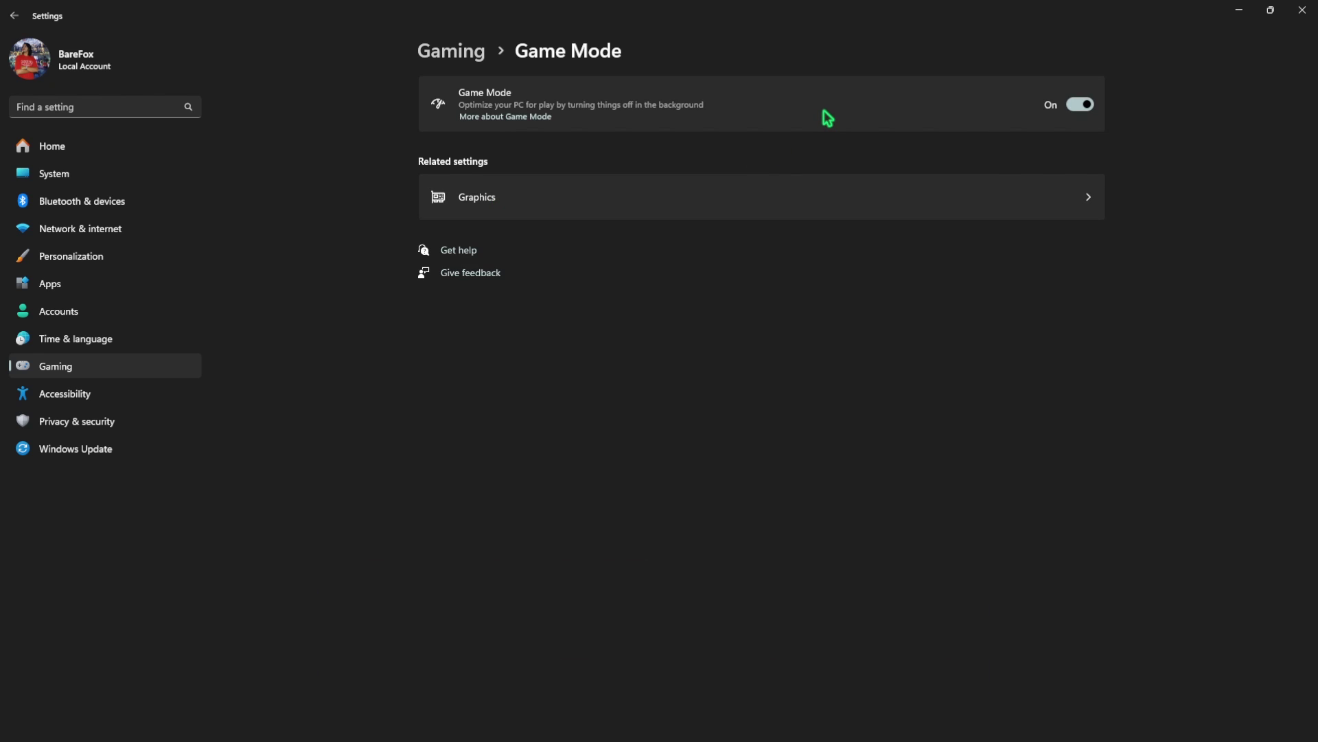
- In Graphics › Advanced graphics settings, make AMD Radeon RX 6600 XT the default high-performance GPU
left_click(583, 195)
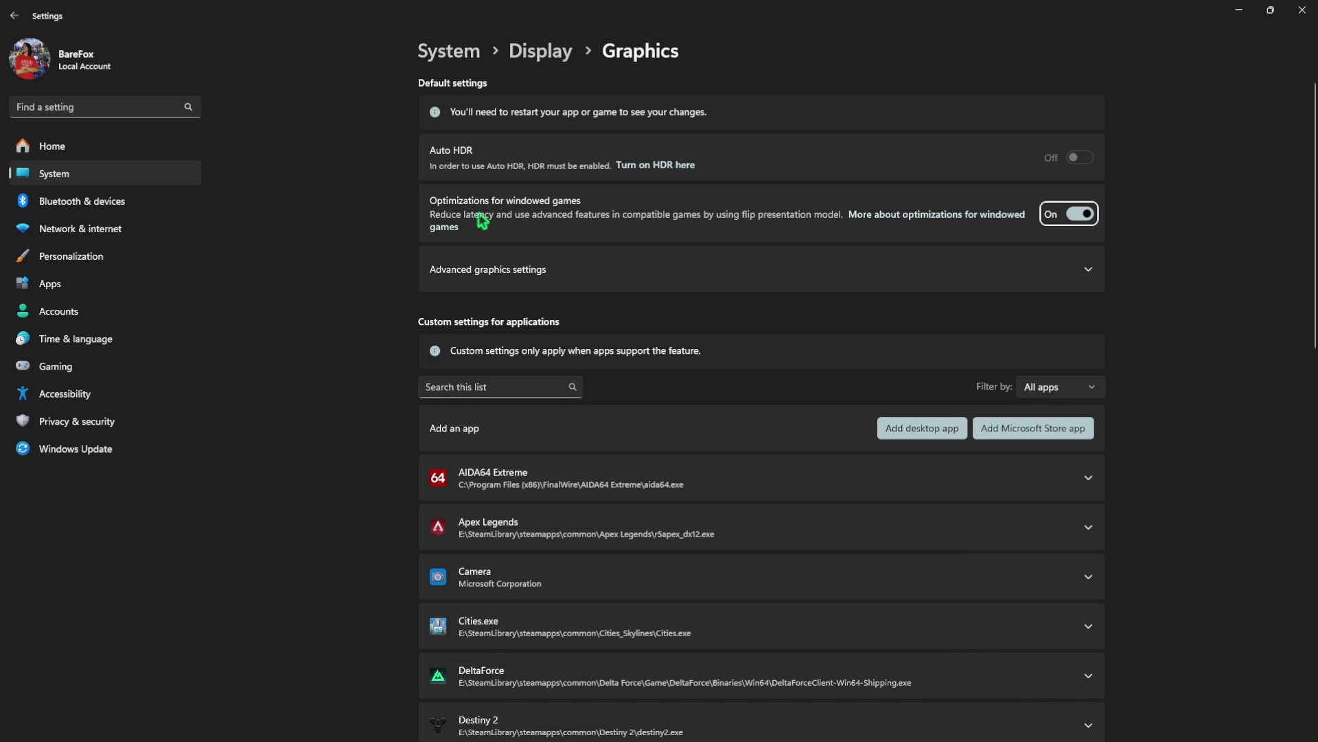
left_click(483, 272)
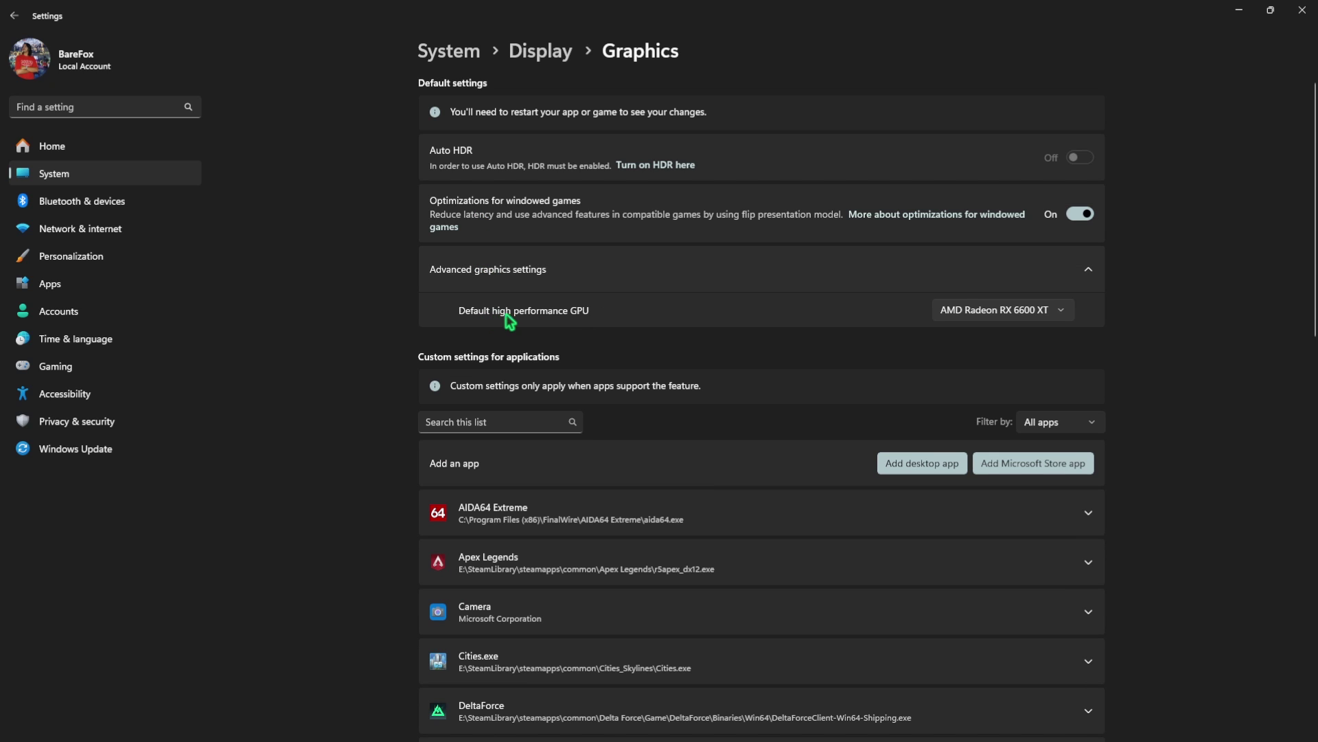
left_click(952, 316)
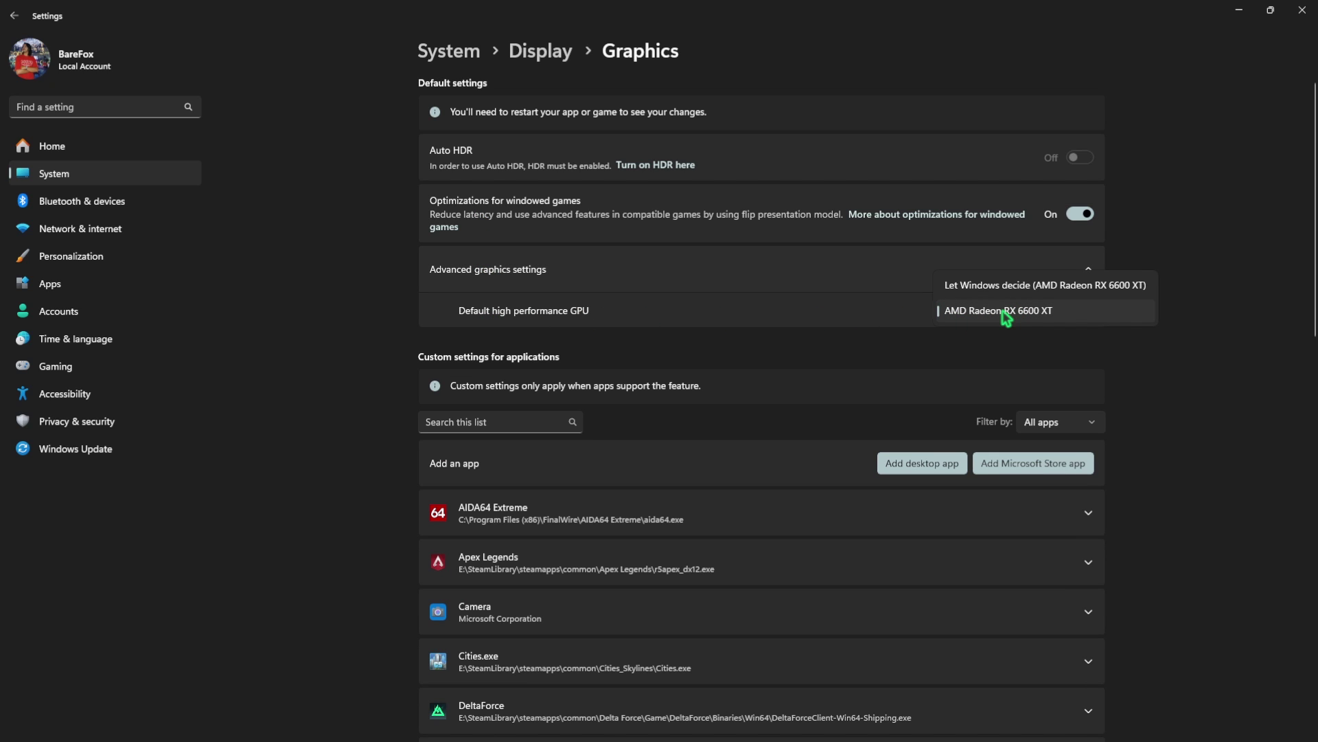
left_click(1004, 313)
- Add E:\Epic Games\Fortnite\FortniteGame\Binaries\Win64\FortniteClient-Win64-Shipping.exe to the graphics app list
scroll(789, 360, "down", 3)
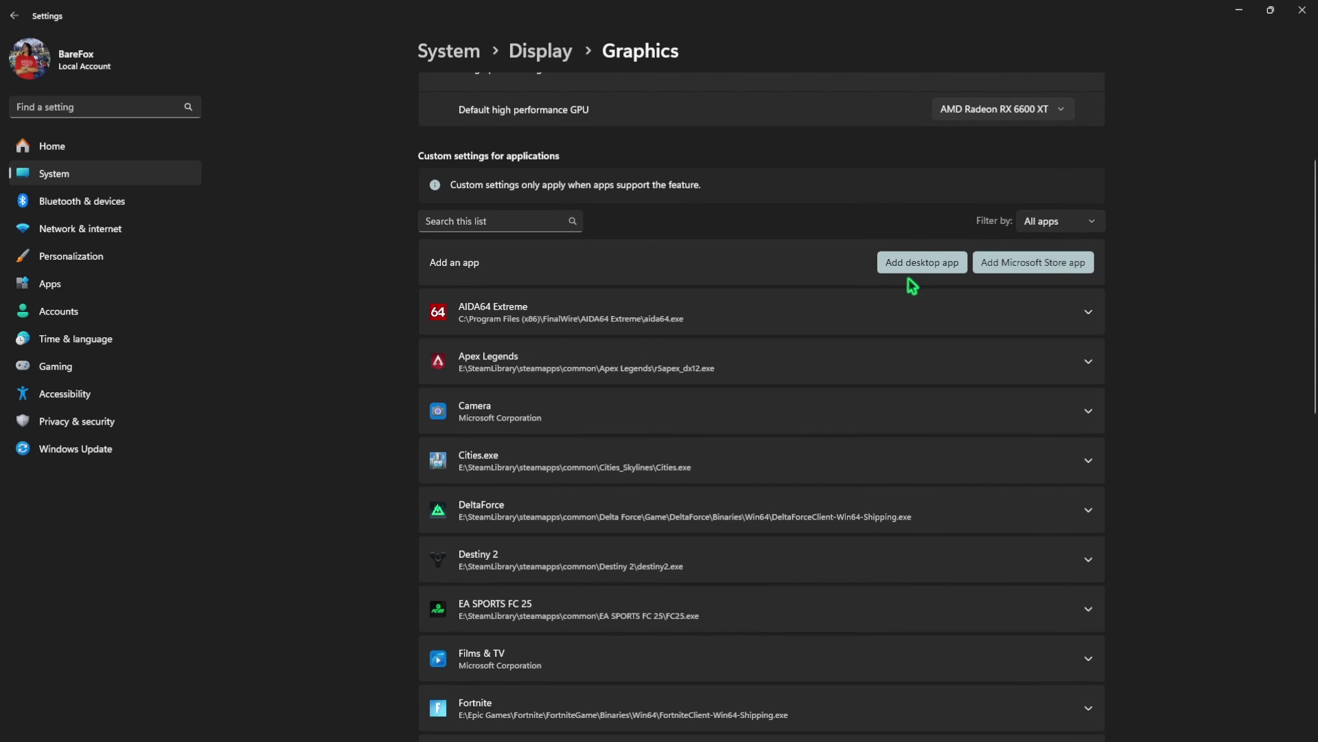
left_click(917, 272)
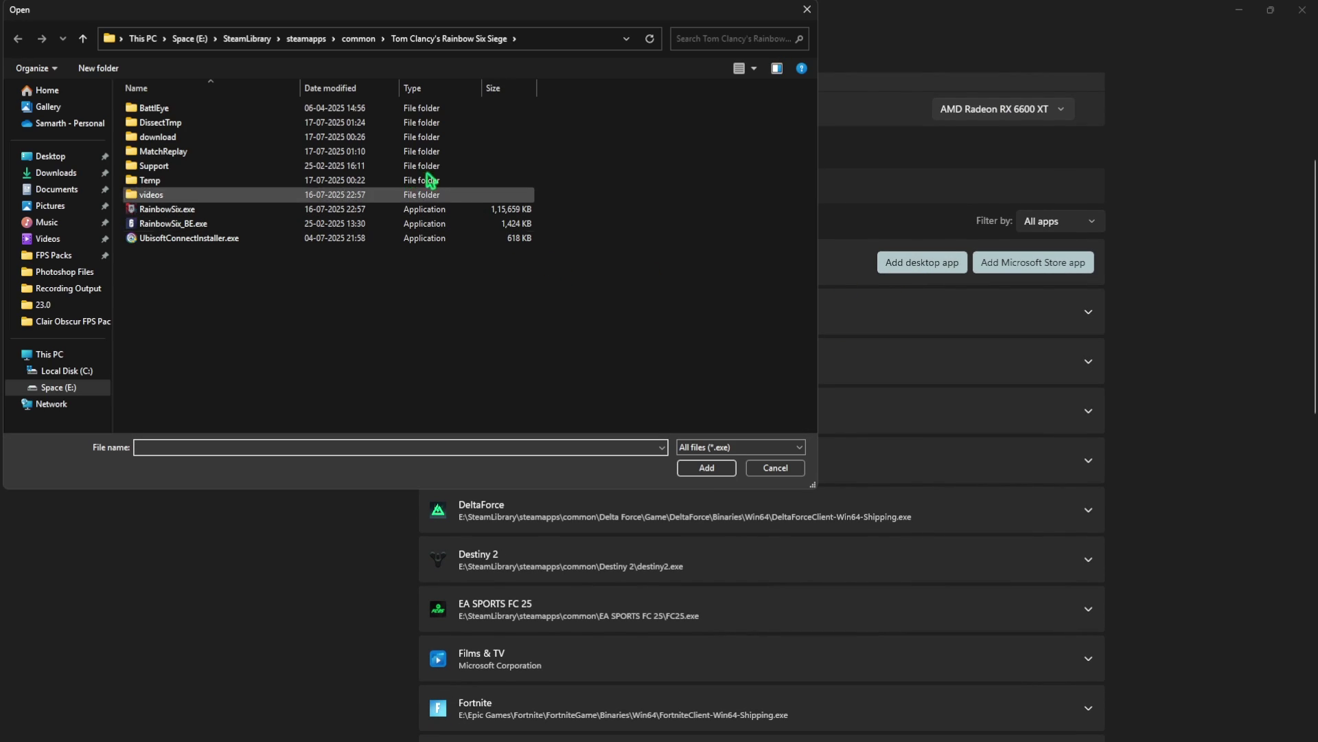
left_click(192, 40)
double_click(162, 109)
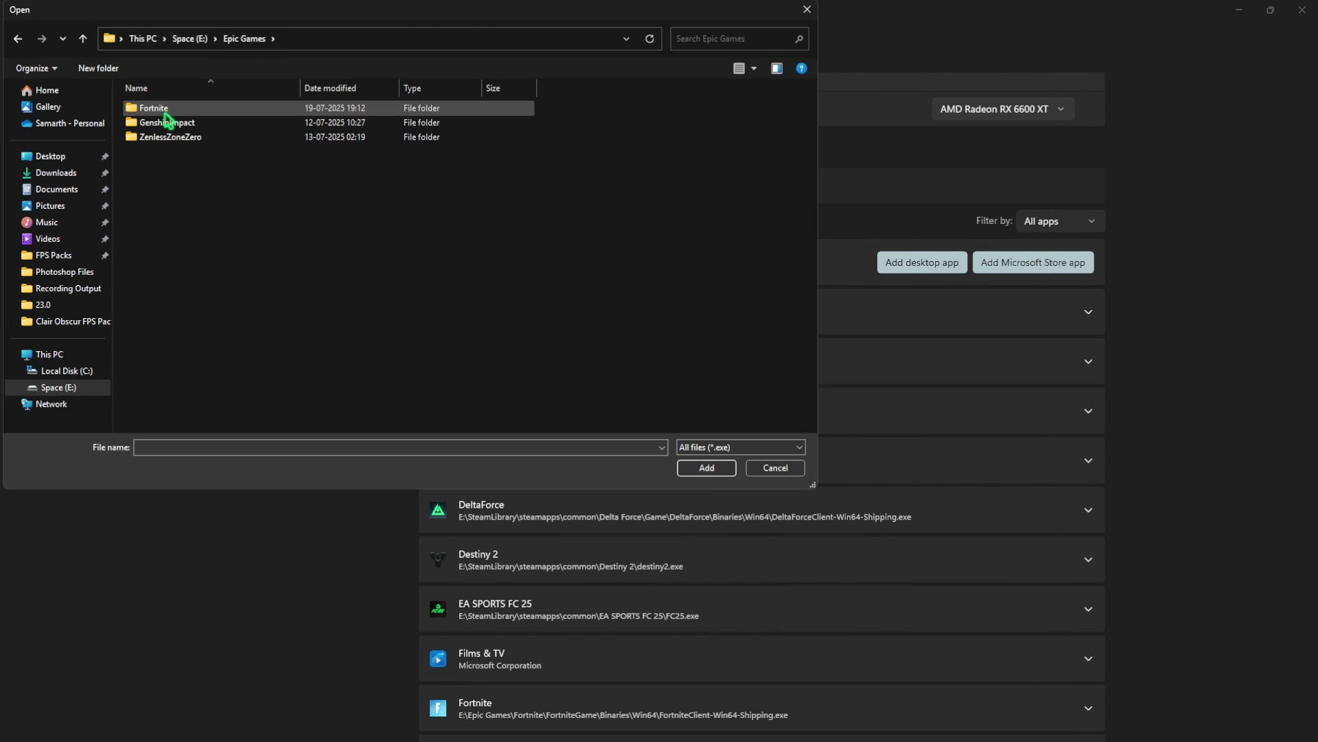
double_click(173, 111)
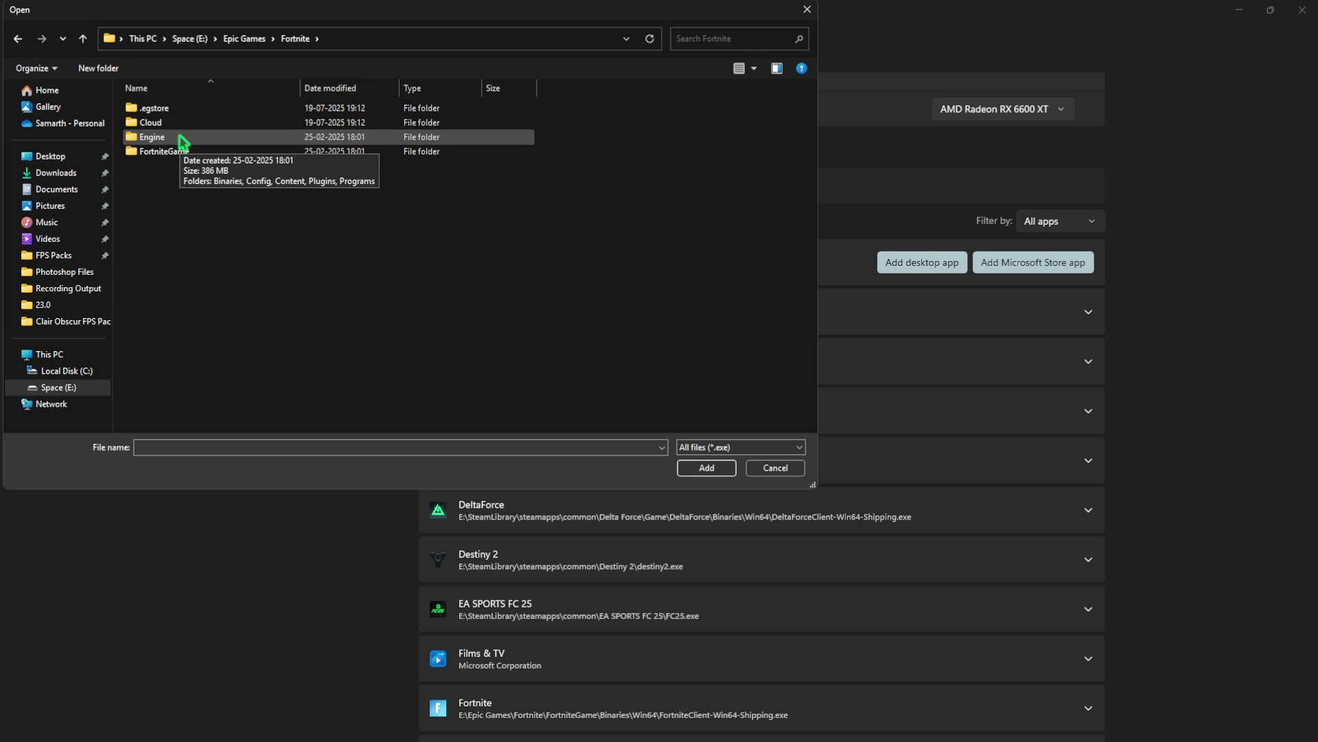
double_click(165, 151)
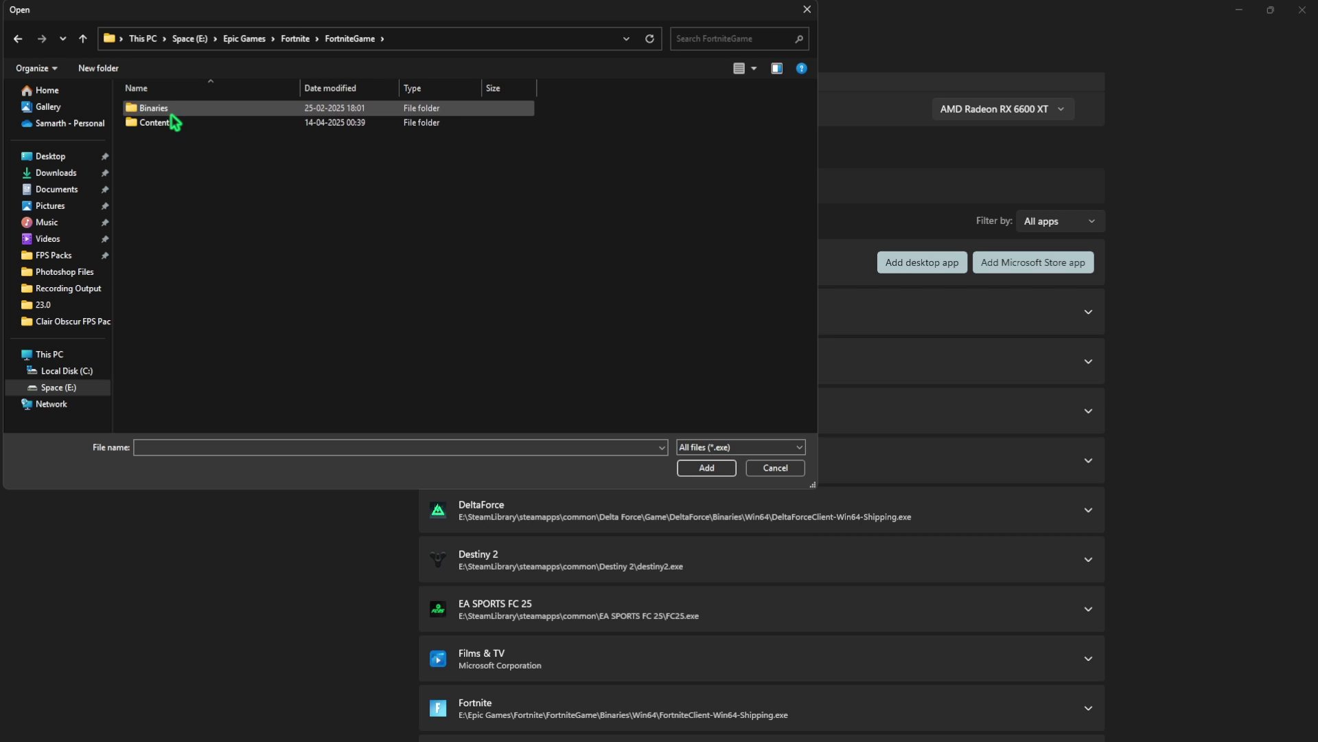
double_click(175, 108)
double_click(164, 123)
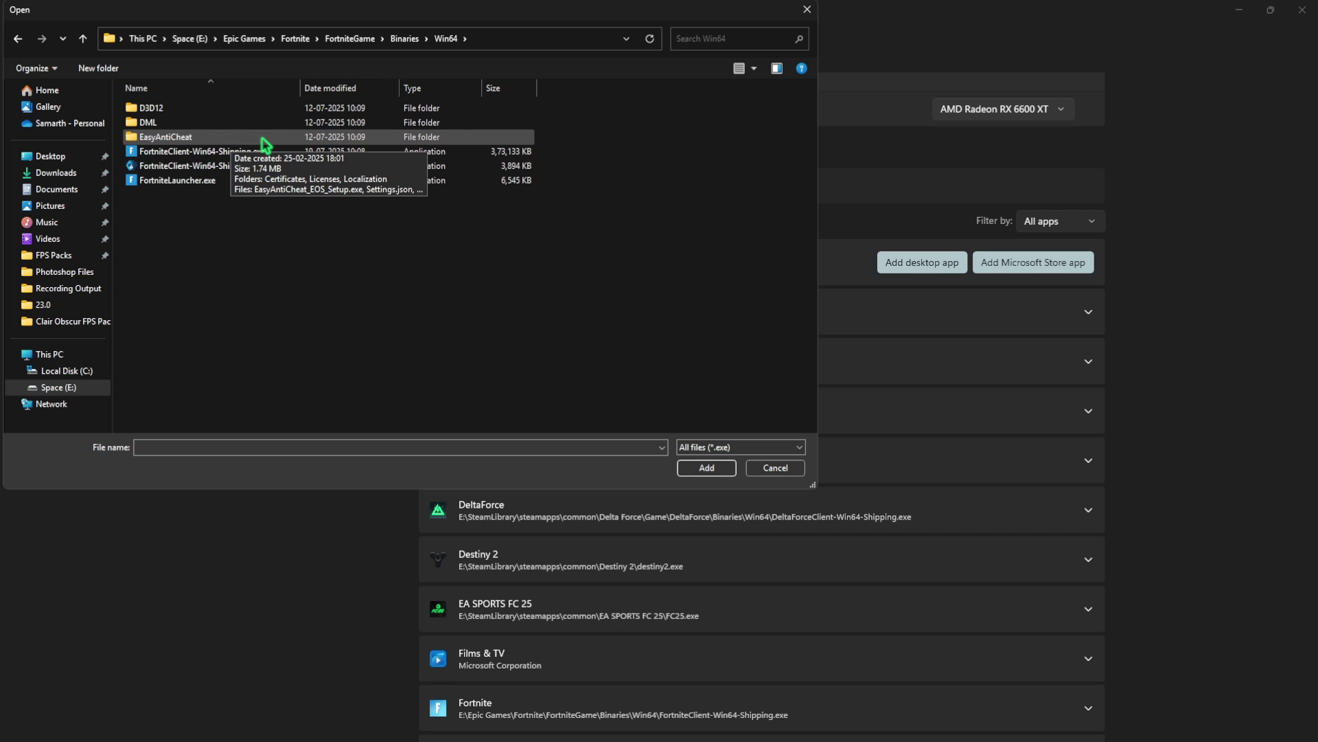
left_click(243, 153)
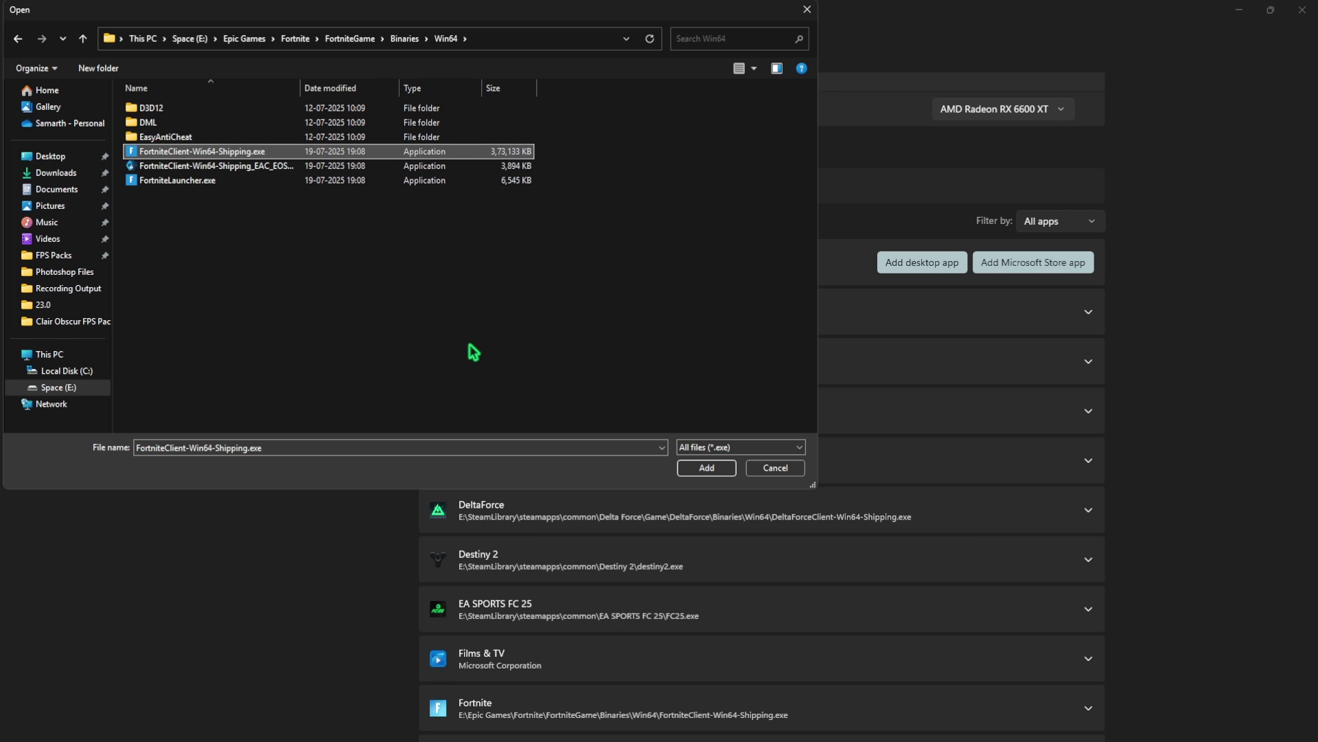
left_click(696, 469)
scroll(642, 456, "down", 5)
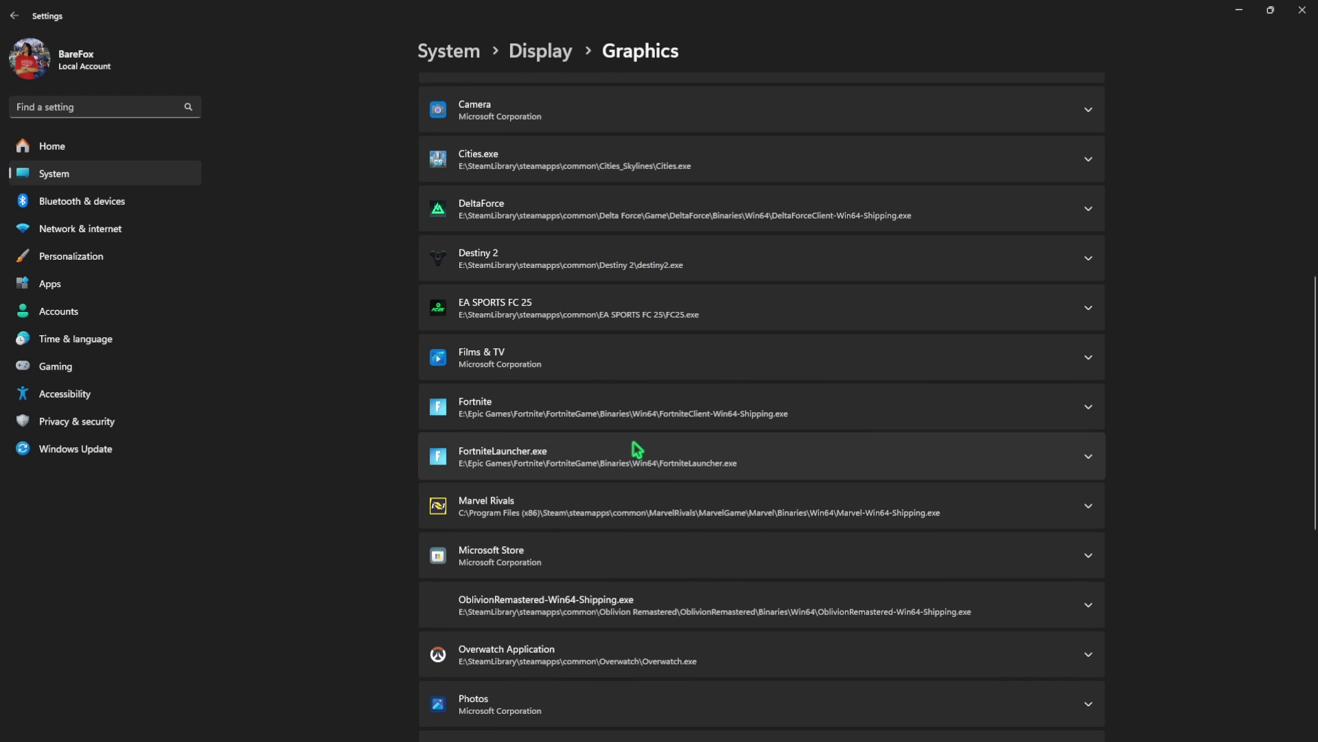
- Expand the Fortnite entry and choose High Performance (AMD Radeon RX 6600 XT) as its GPU preference
left_click(633, 412)
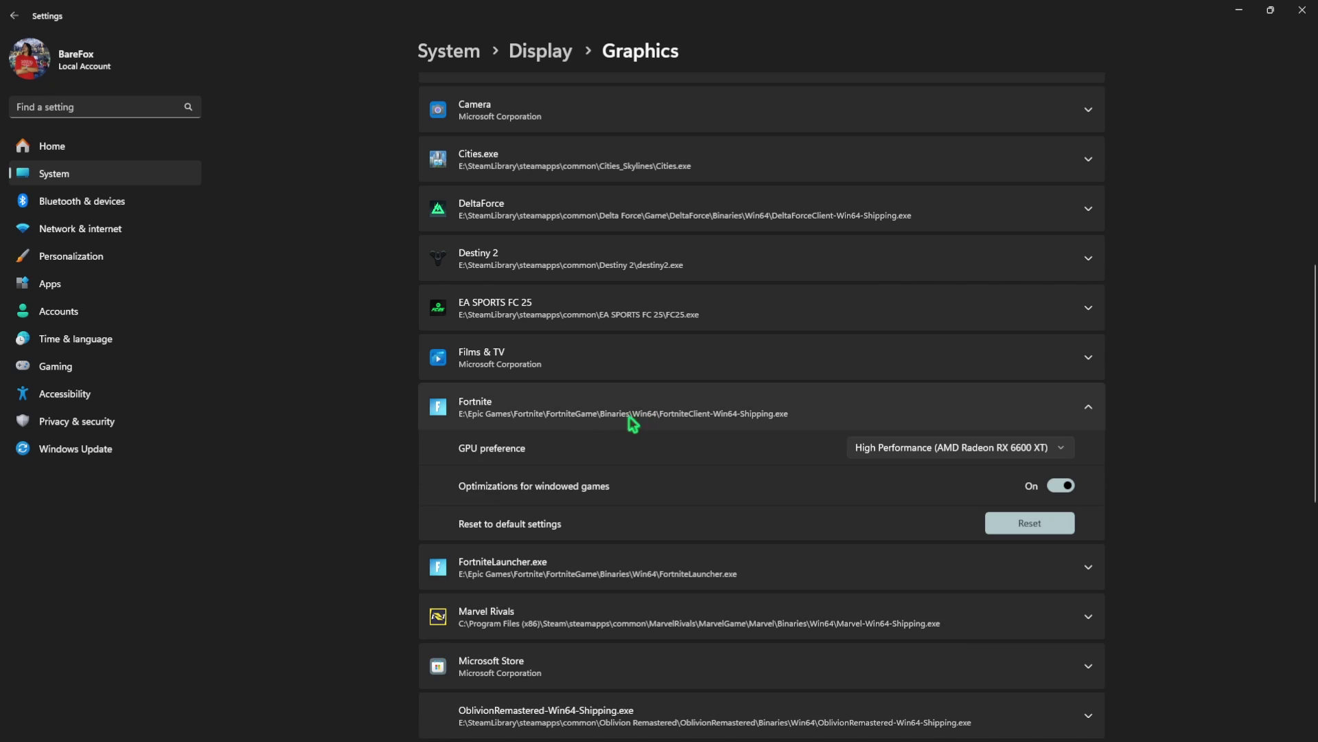
left_click(871, 457)
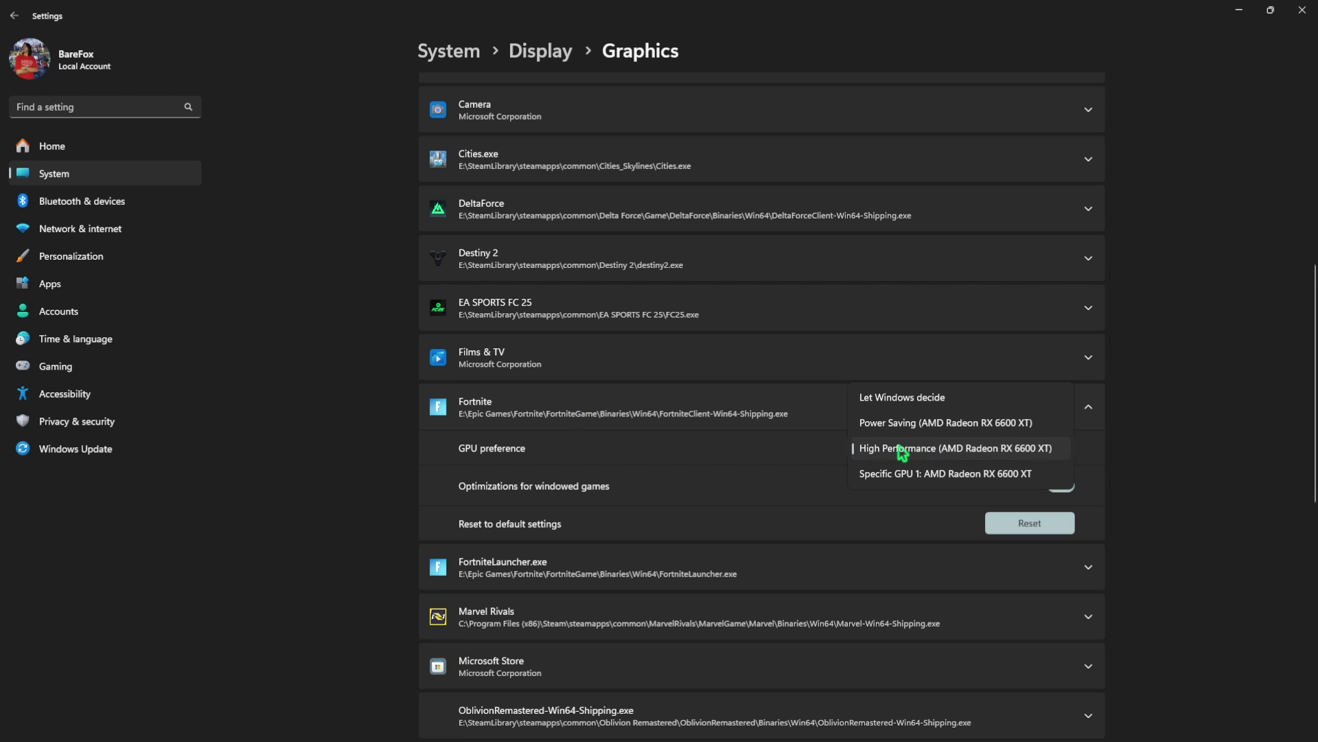
left_click(901, 451)
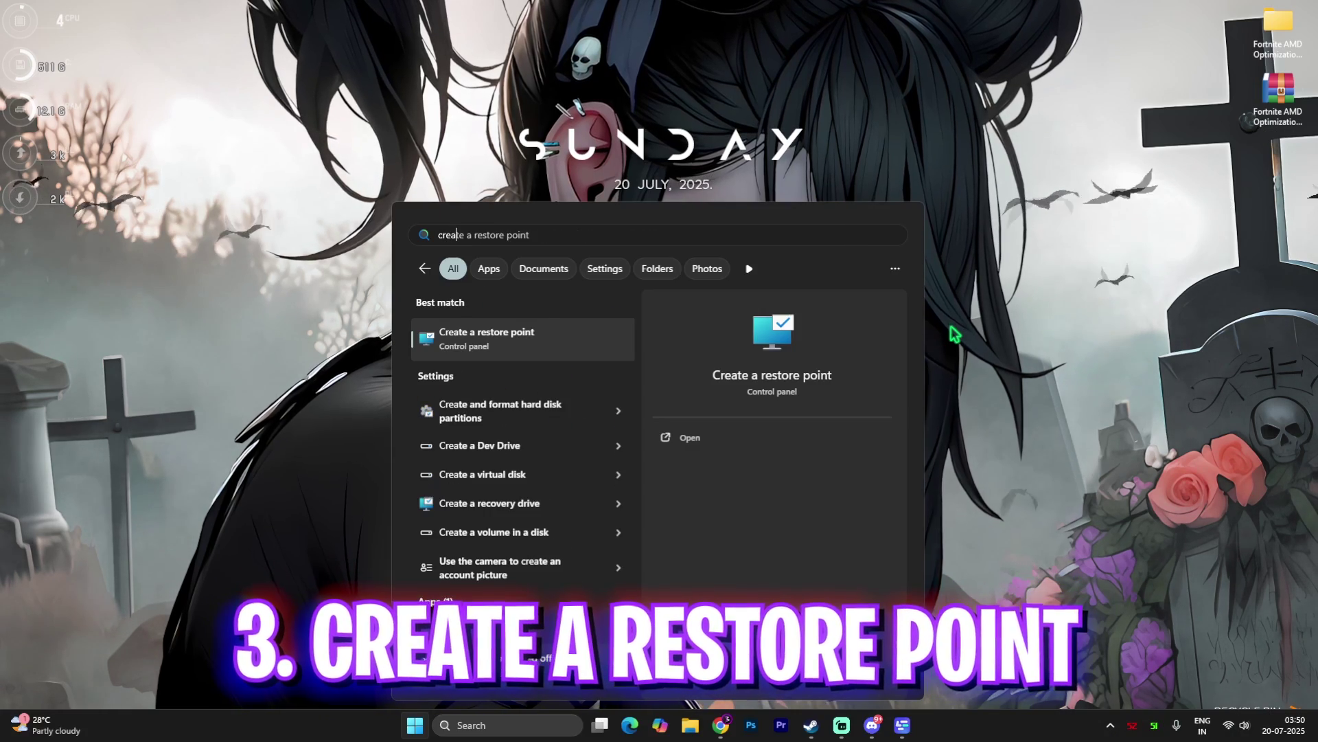
- Create a restore point on Local Disk (C:) described 'Fortn', then close System Properties
key("Return")
left_click(158, 255)
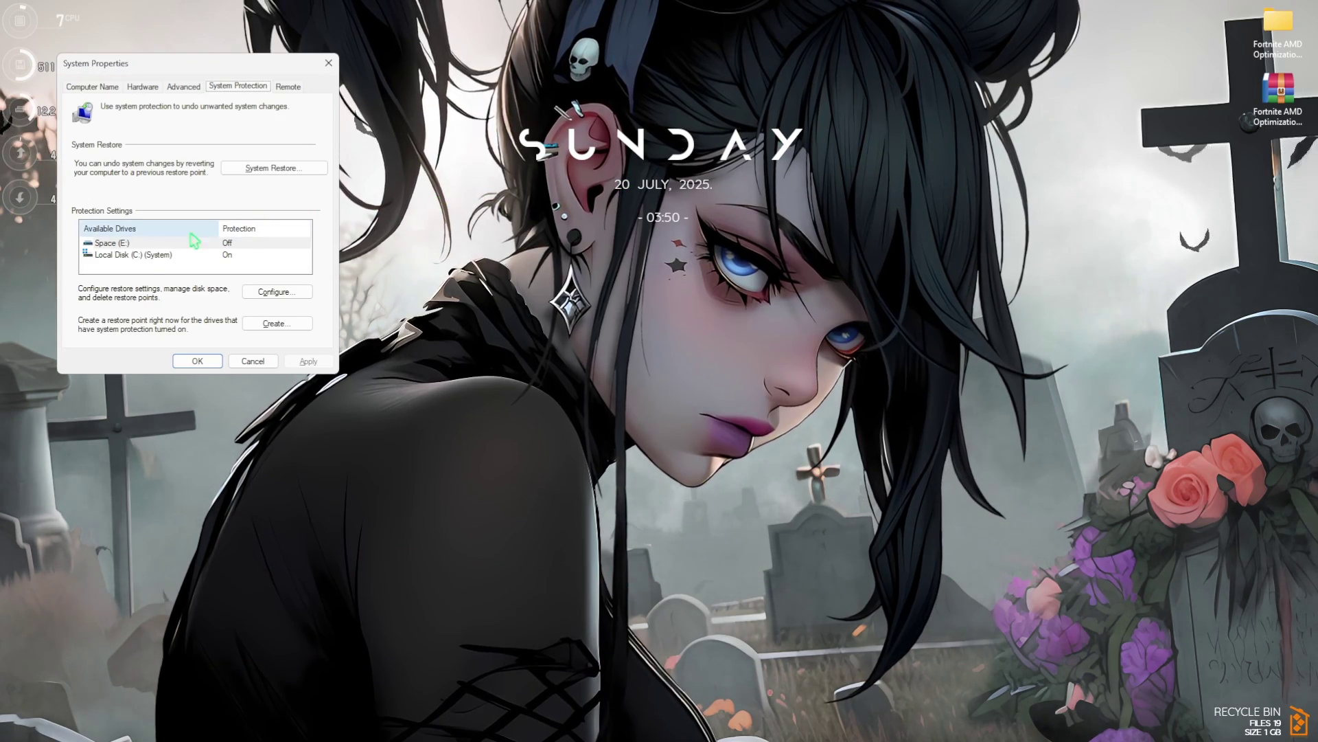
left_click(537, 609)
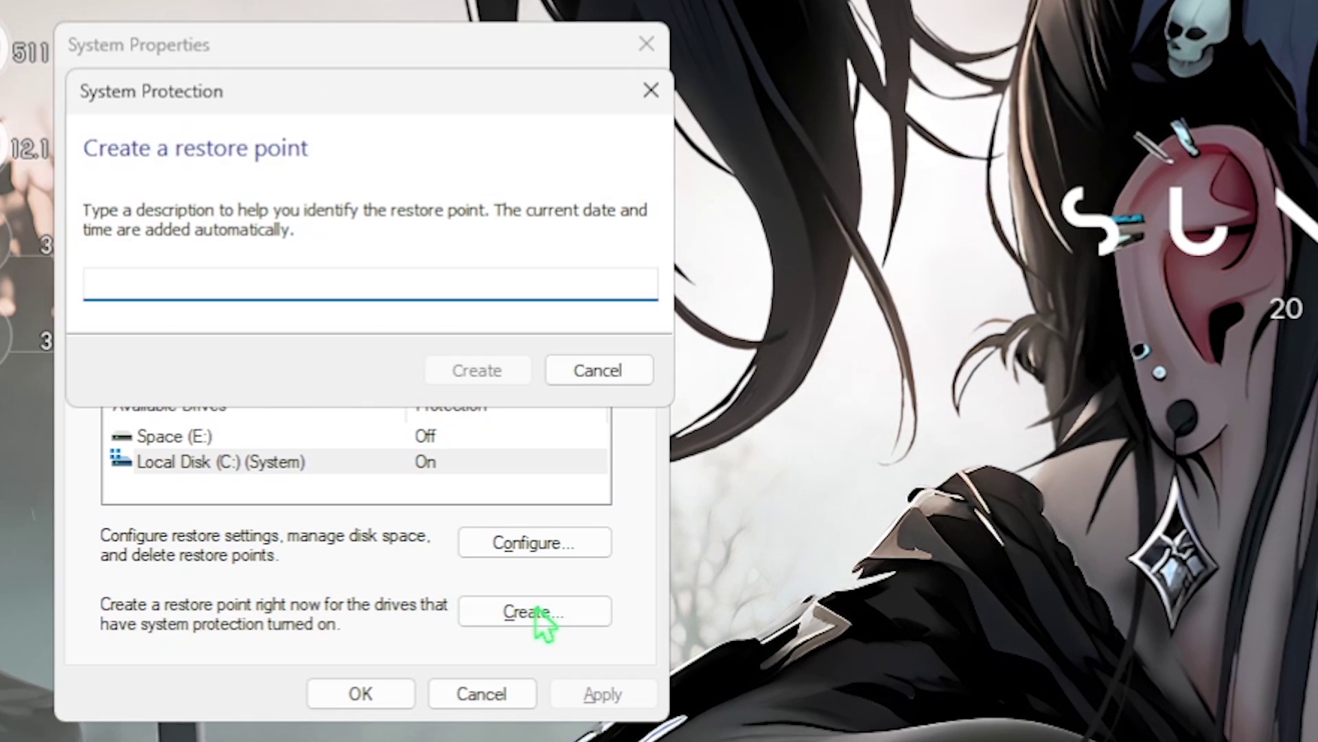
type("Fortni")
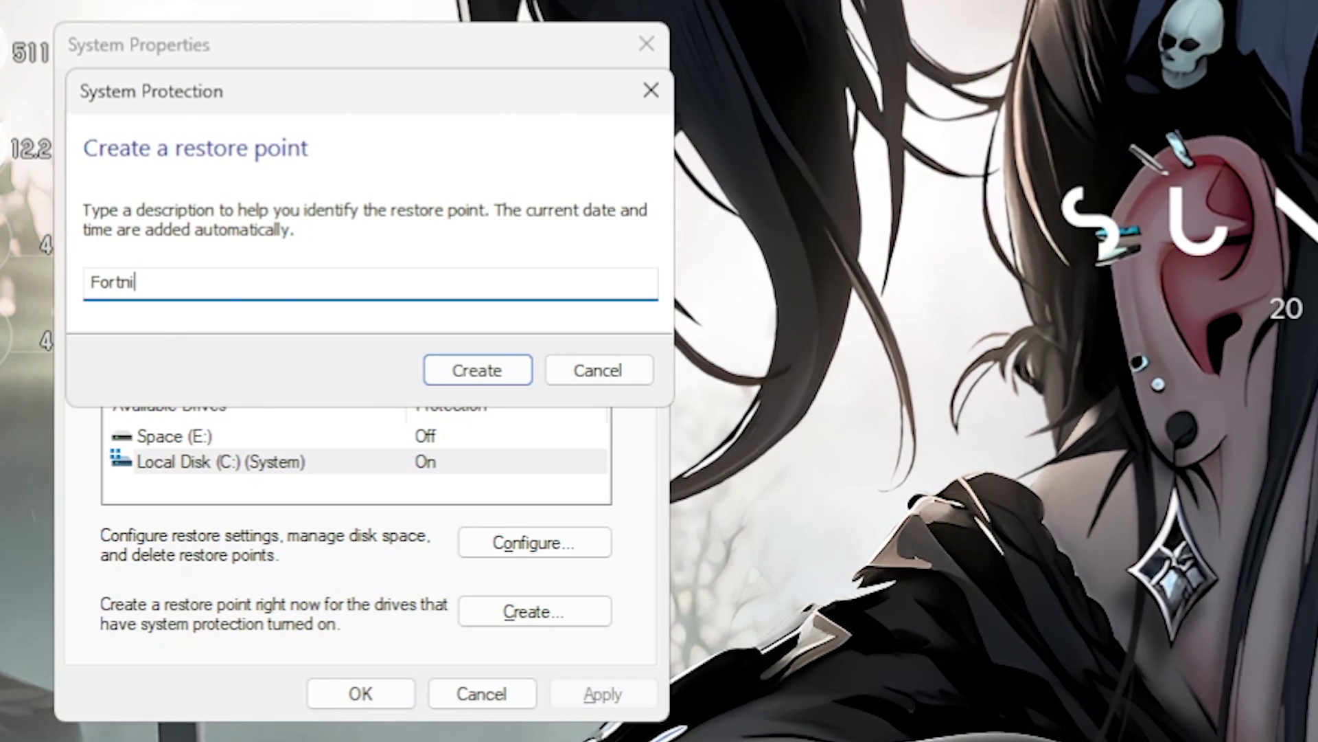
key("Return")
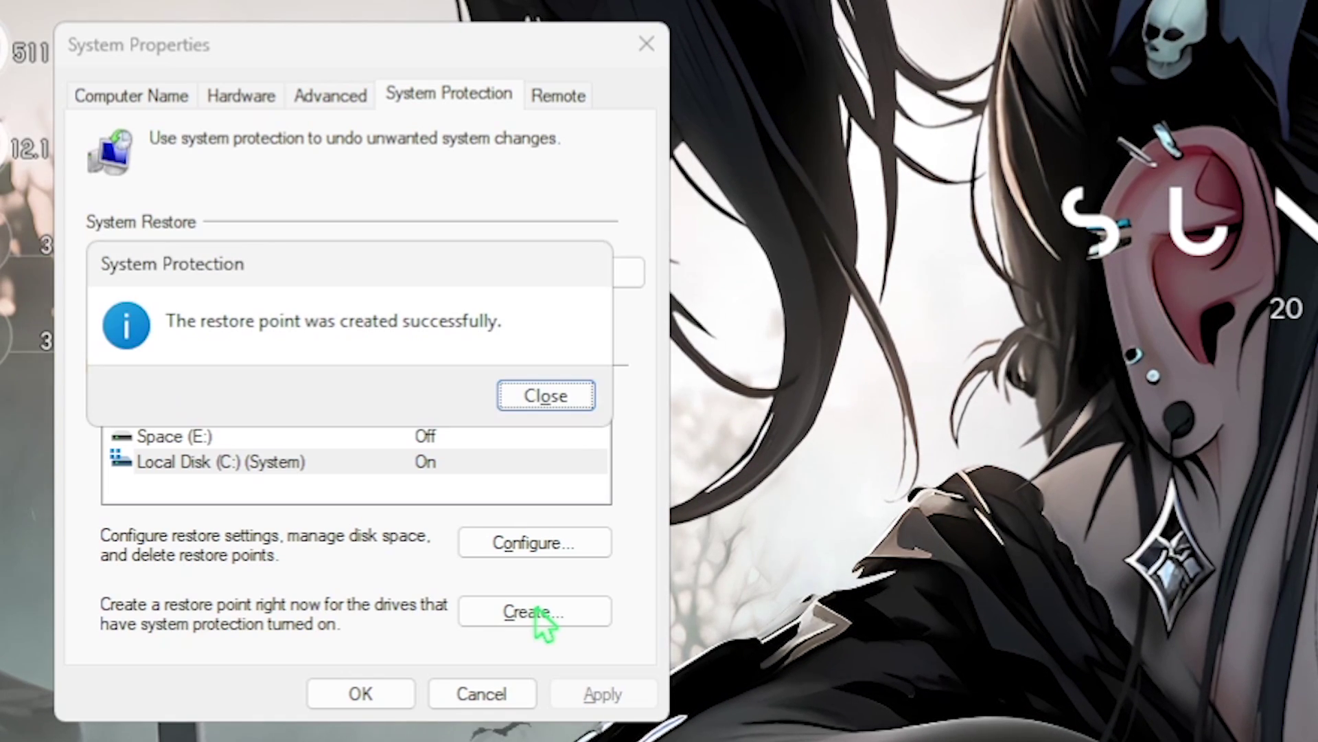
left_click(558, 395)
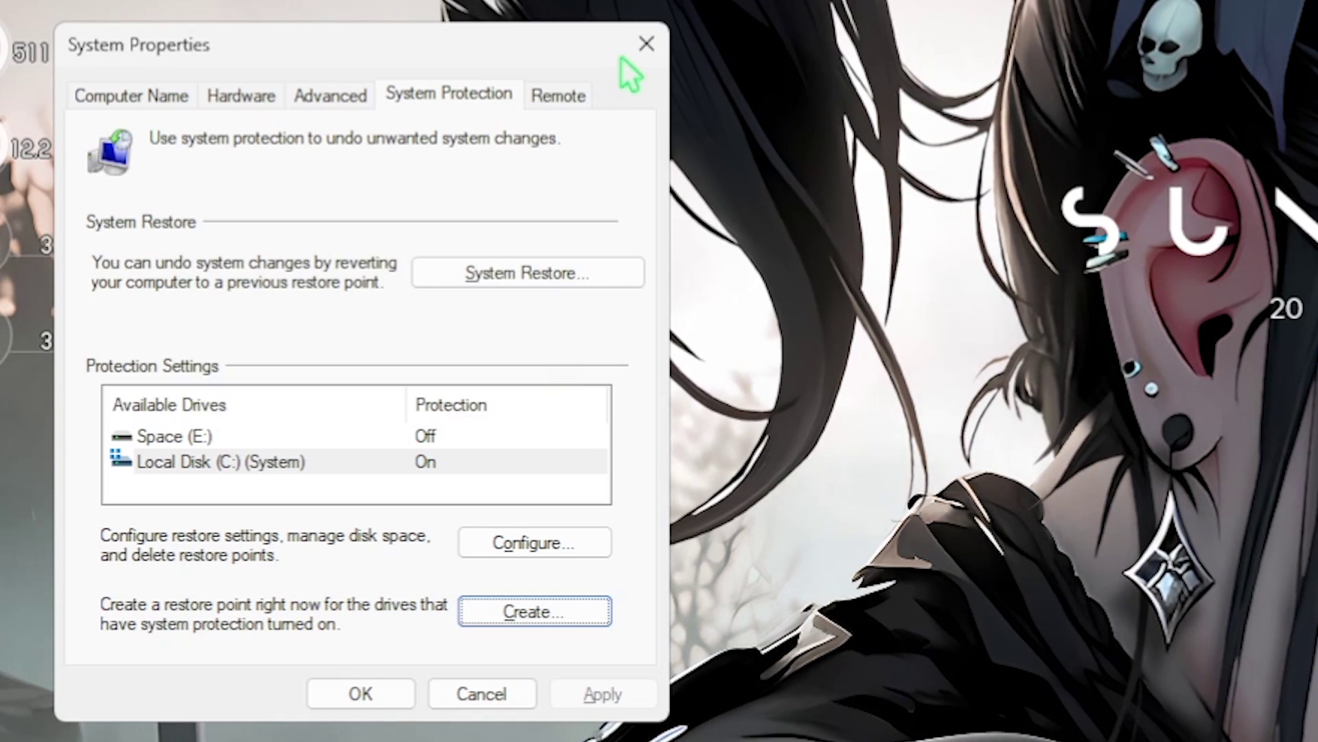
left_click(646, 44)
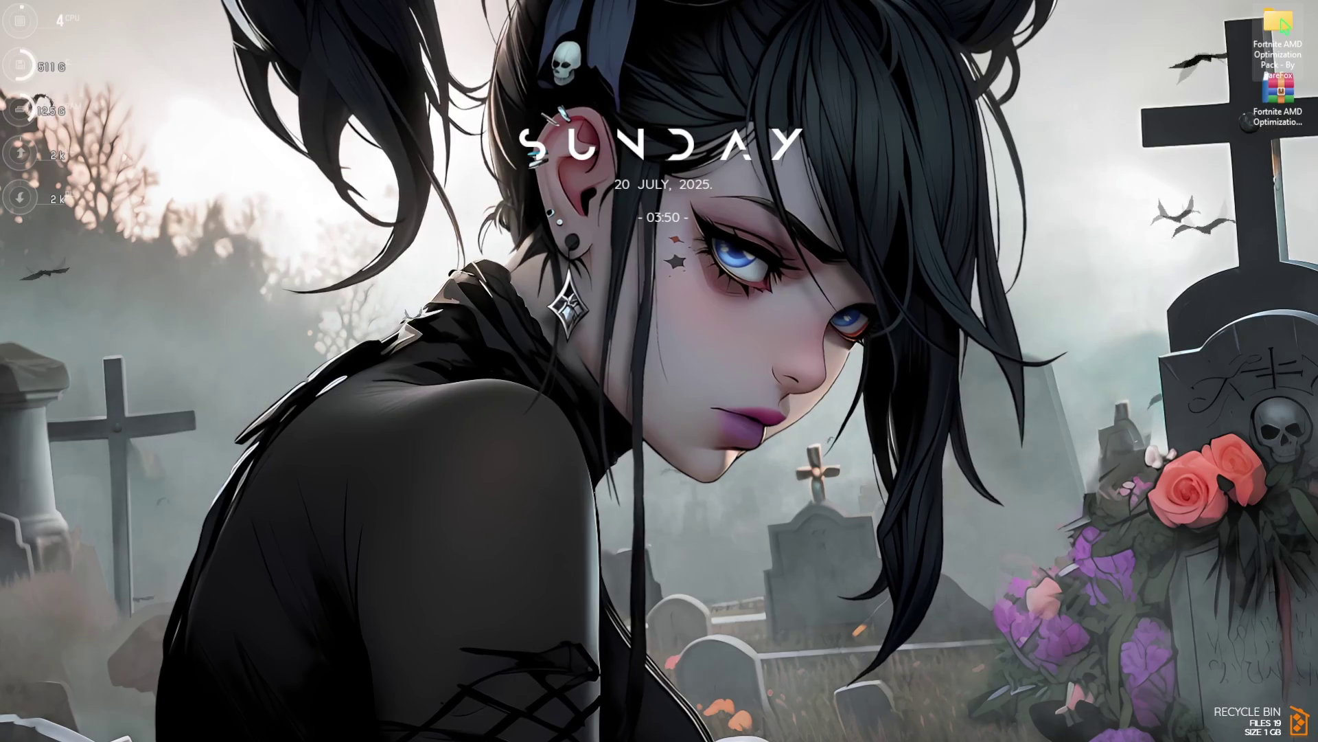
- Open the Fortnite AMD Optimization Pack folder maximized, then enter 1 - Fortnite Priority
mouse_move(1279, 24)
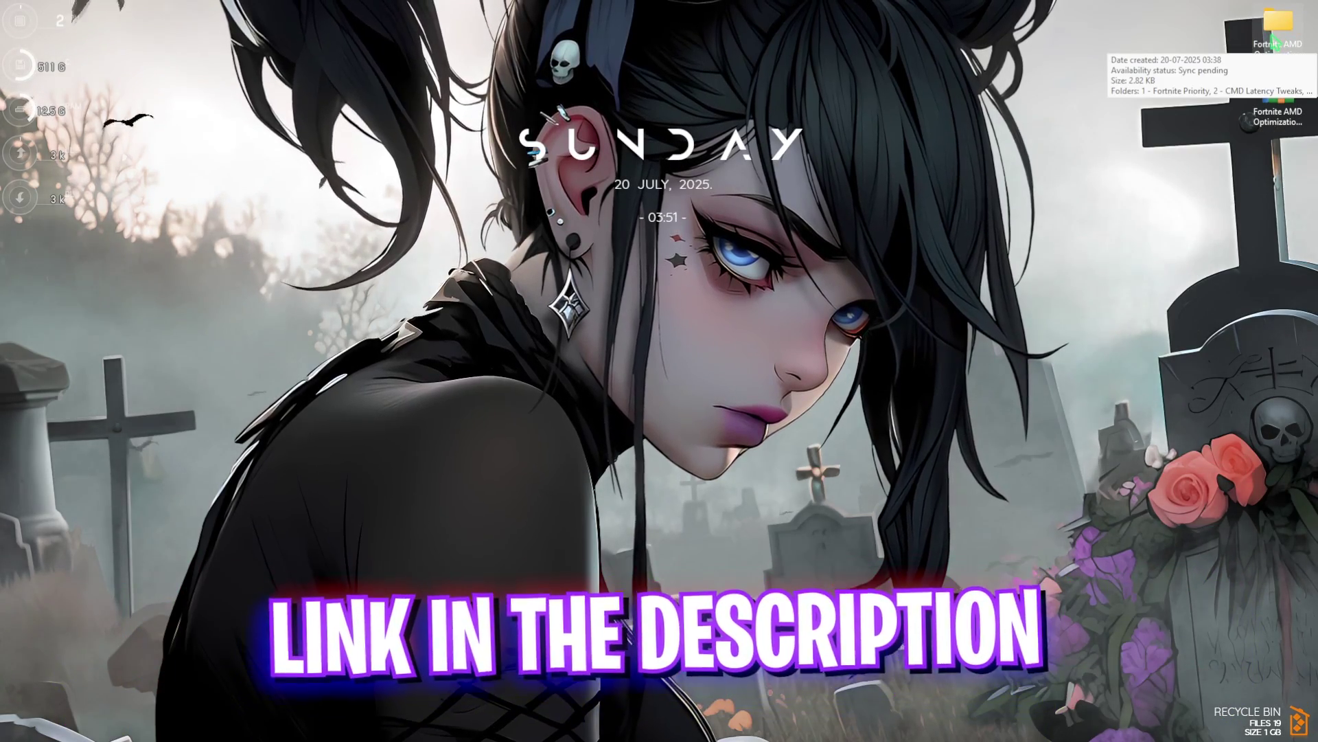
double_click(1279, 23)
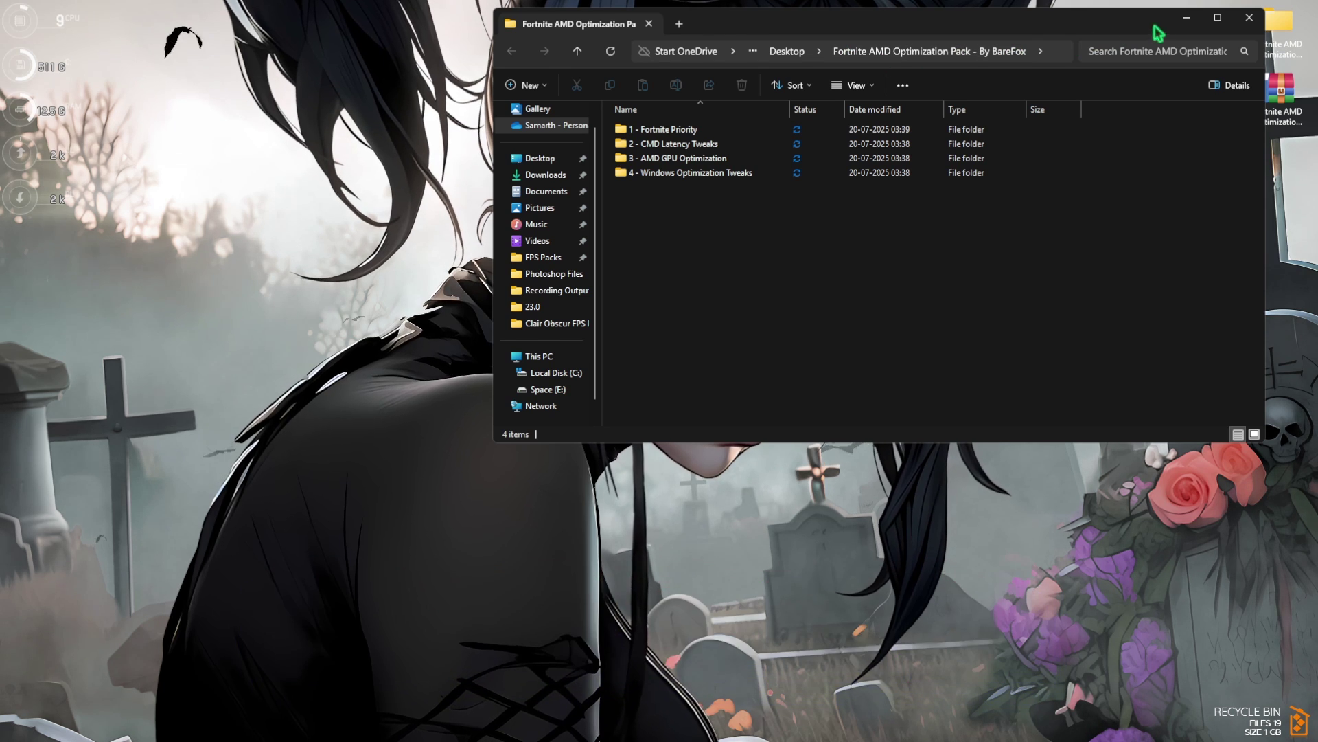
left_click(1219, 19)
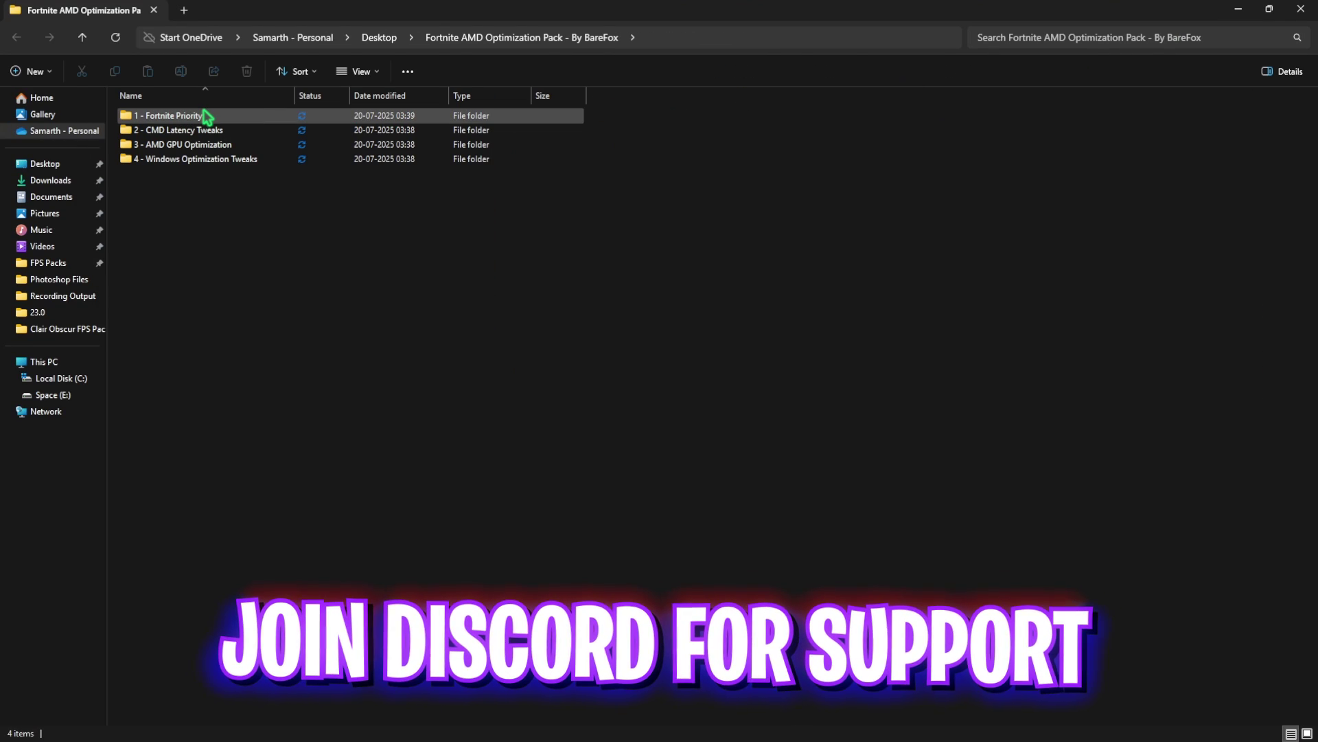
double_click(208, 117)
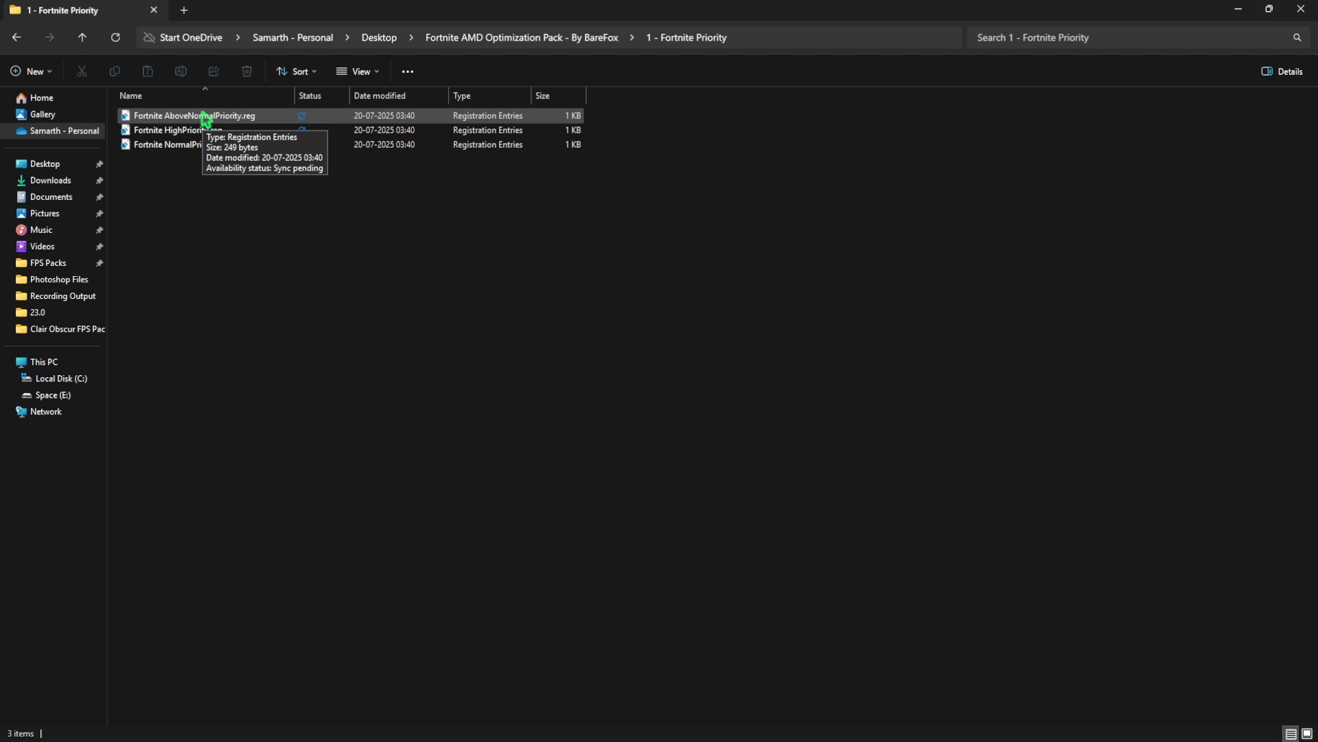
- In 2 - CMD Latency Tweaks, run Disable Memory Compression.cmd as administrator, then return to the pack folder
key("alt+Left")
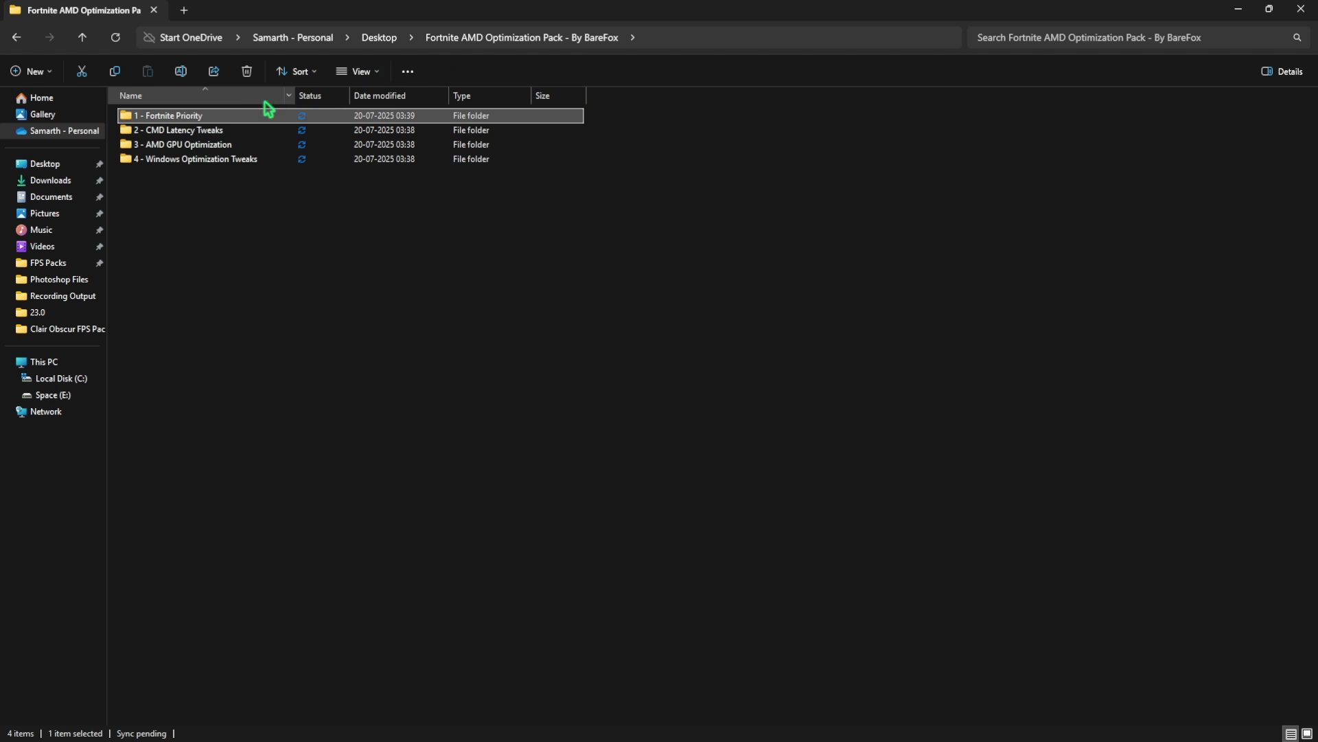
double_click(178, 131)
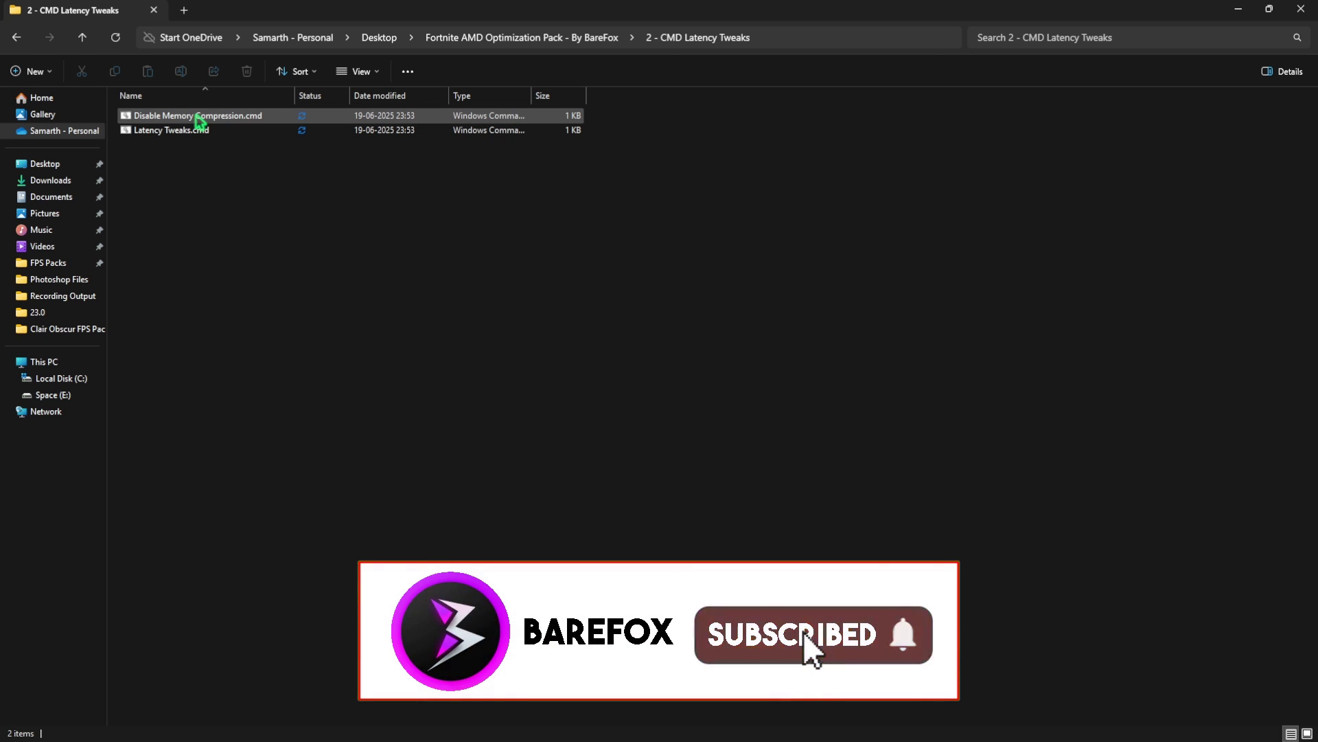
left_click(200, 116)
right_click(201, 116)
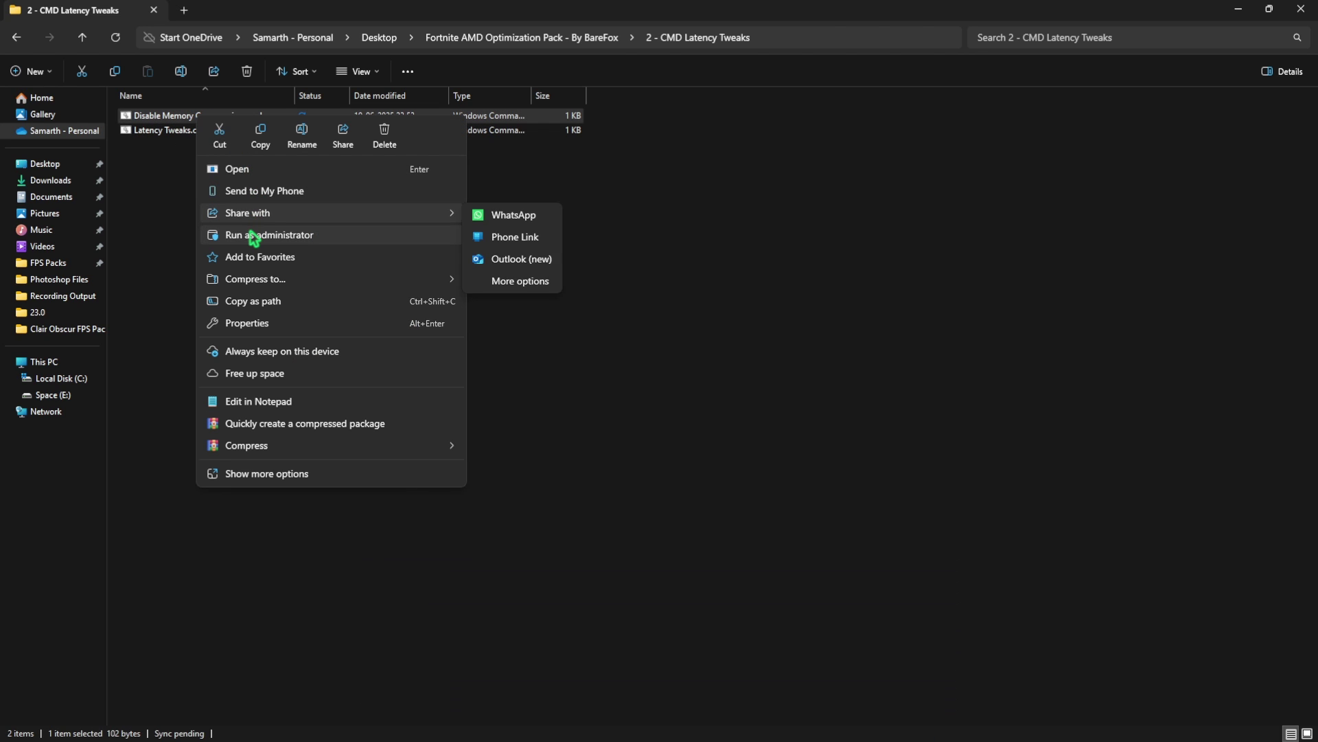
left_click(160, 235)
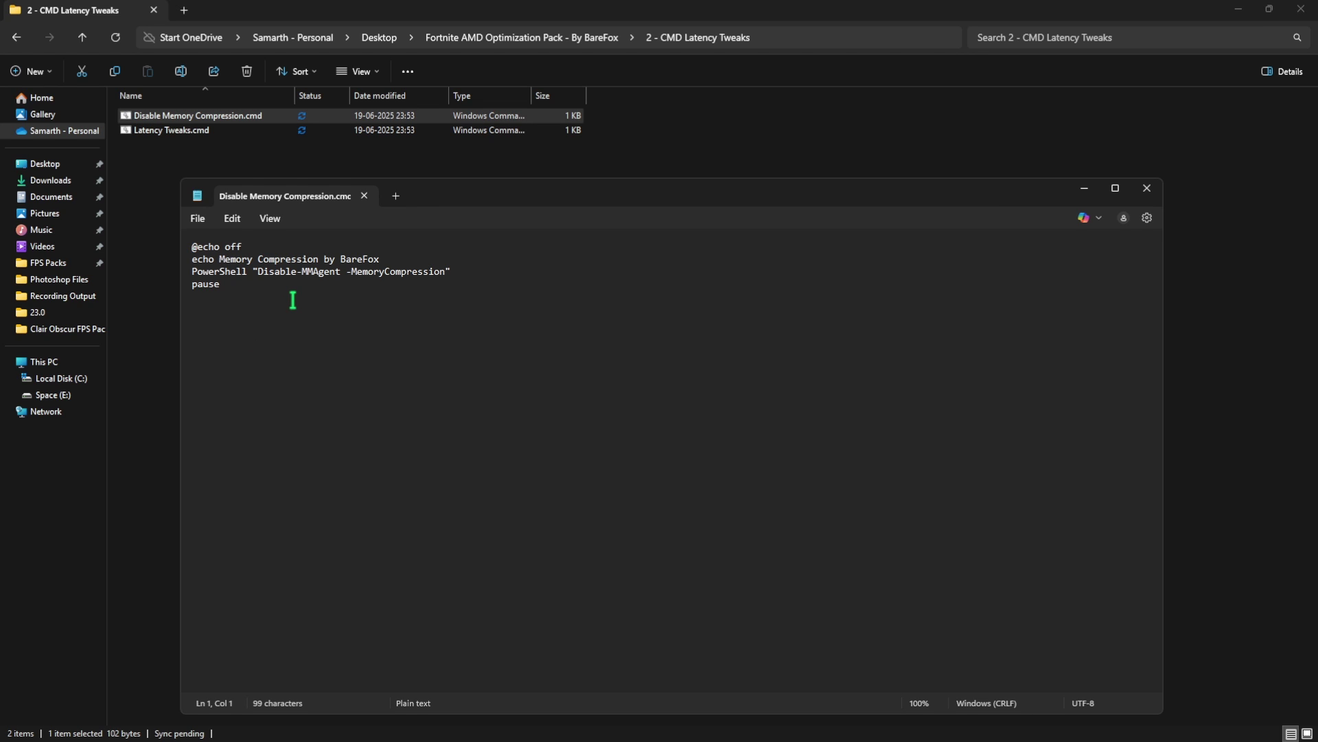
left_click(365, 195)
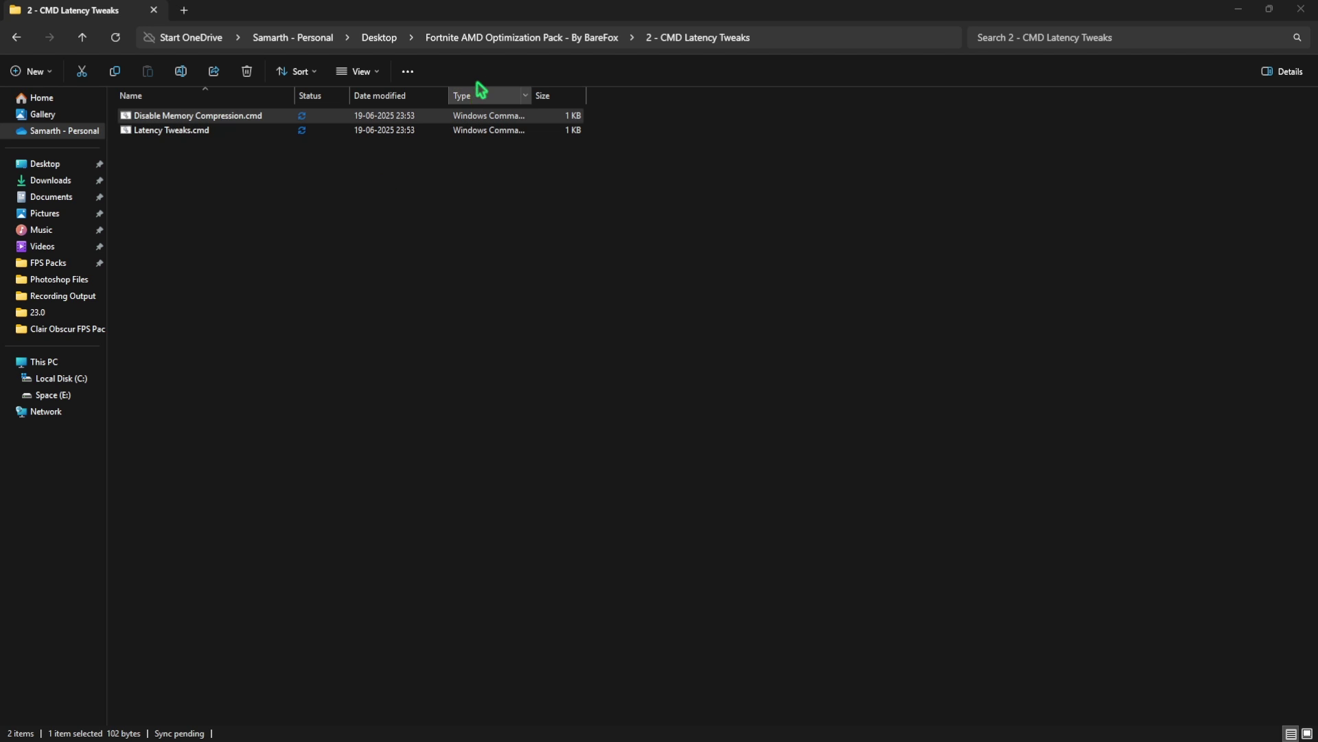
left_click(522, 37)
- In 3 - AMD GPU Optimization, select the Disable GPU Energy Driver and Prioritize AMD GPU tweaks
double_click(210, 147)
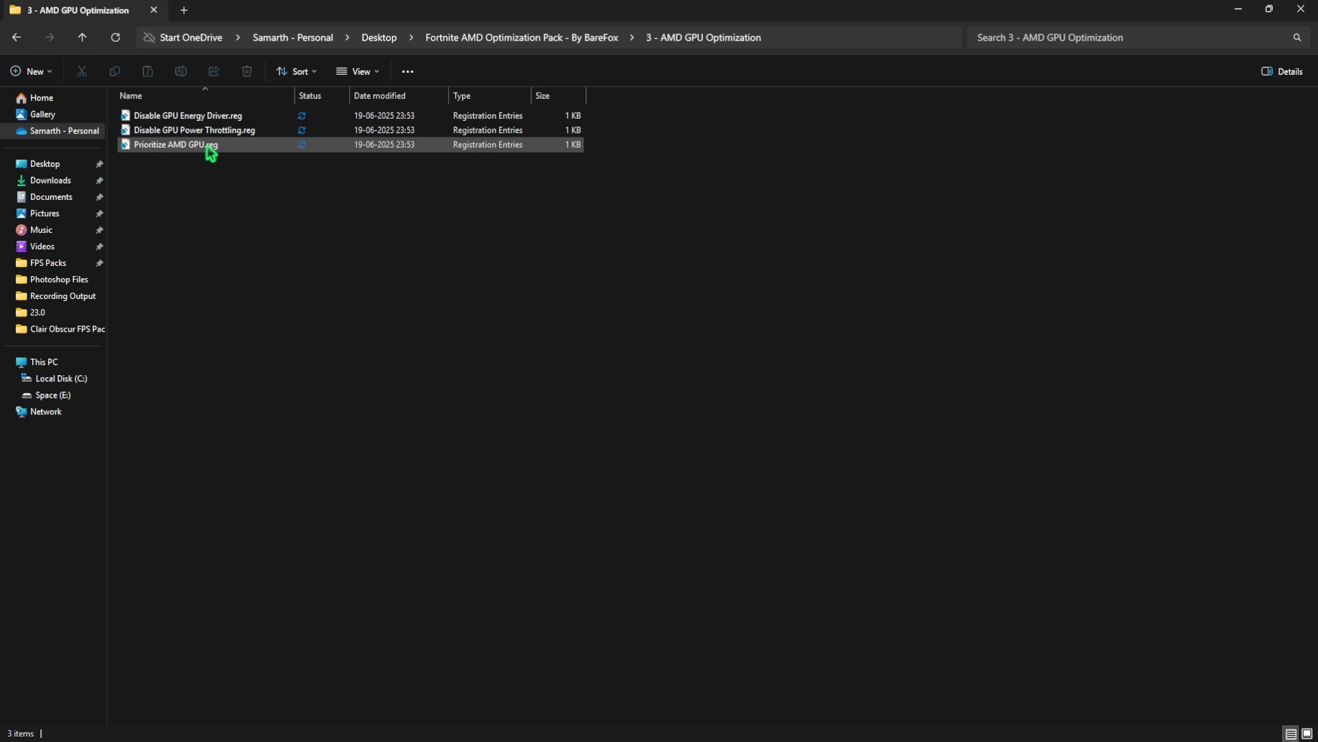
left_click(213, 118)
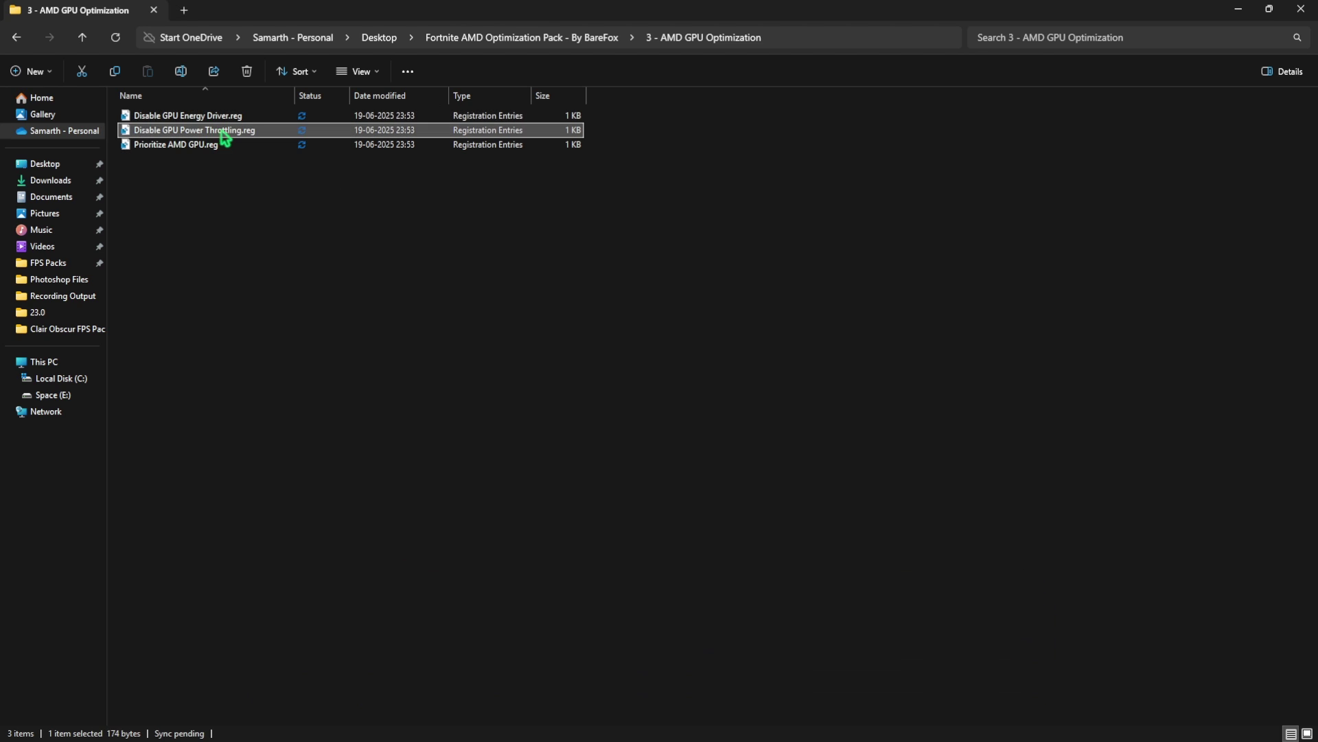
left_click(223, 145)
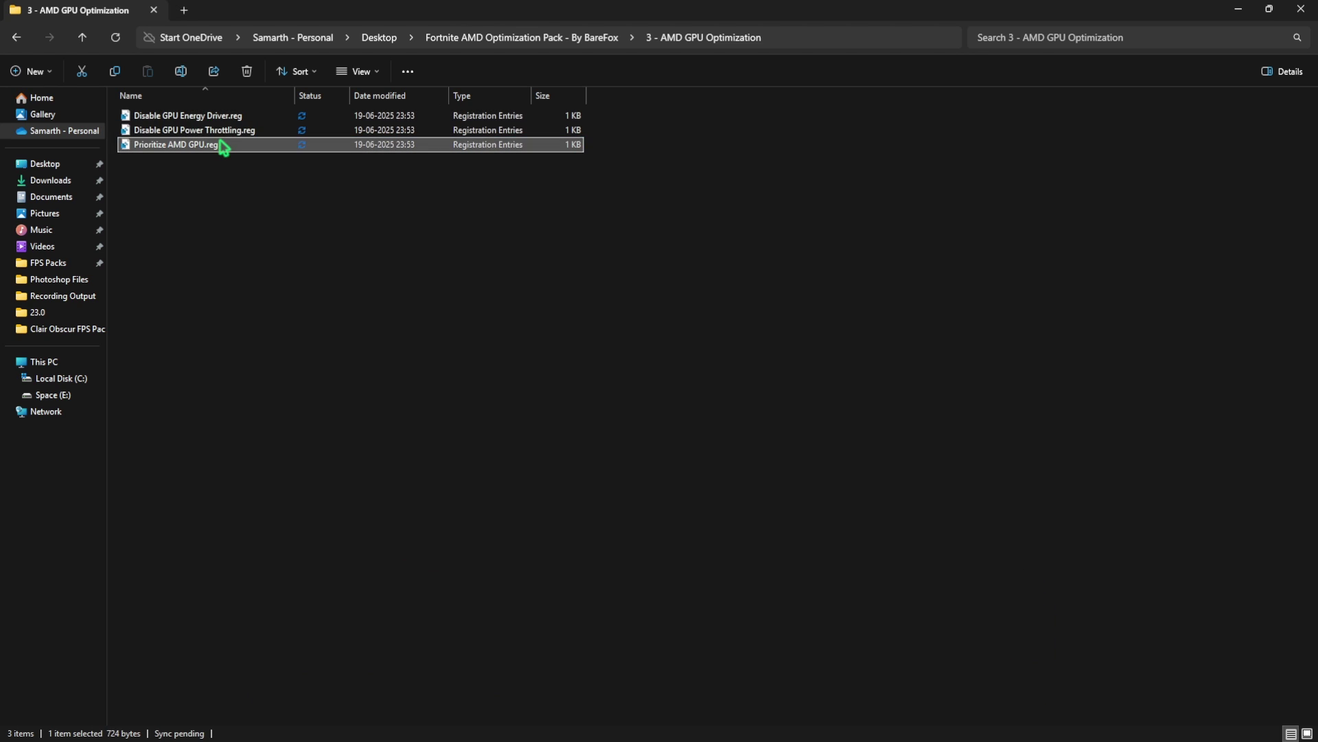
left_click(529, 38)
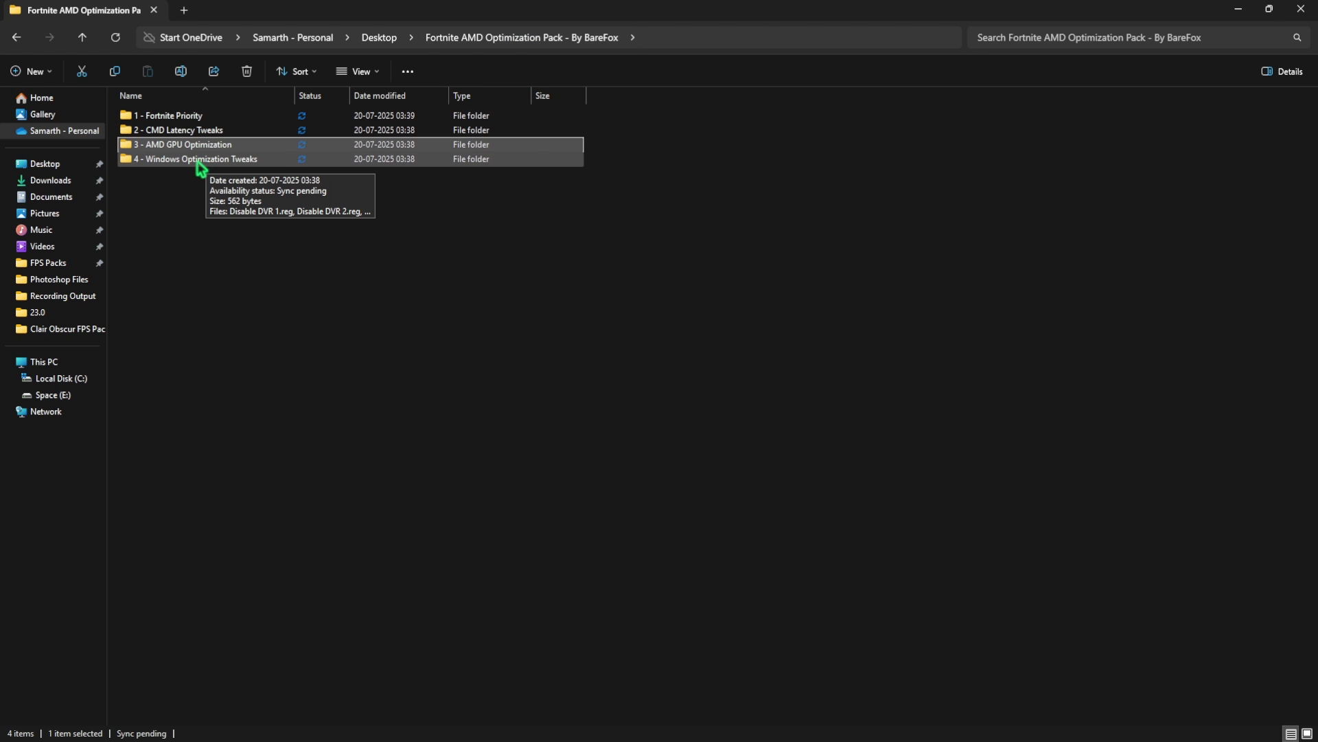
- Open 4 - Windows Optimization Tweaks and select its three .reg files
double_click(190, 162)
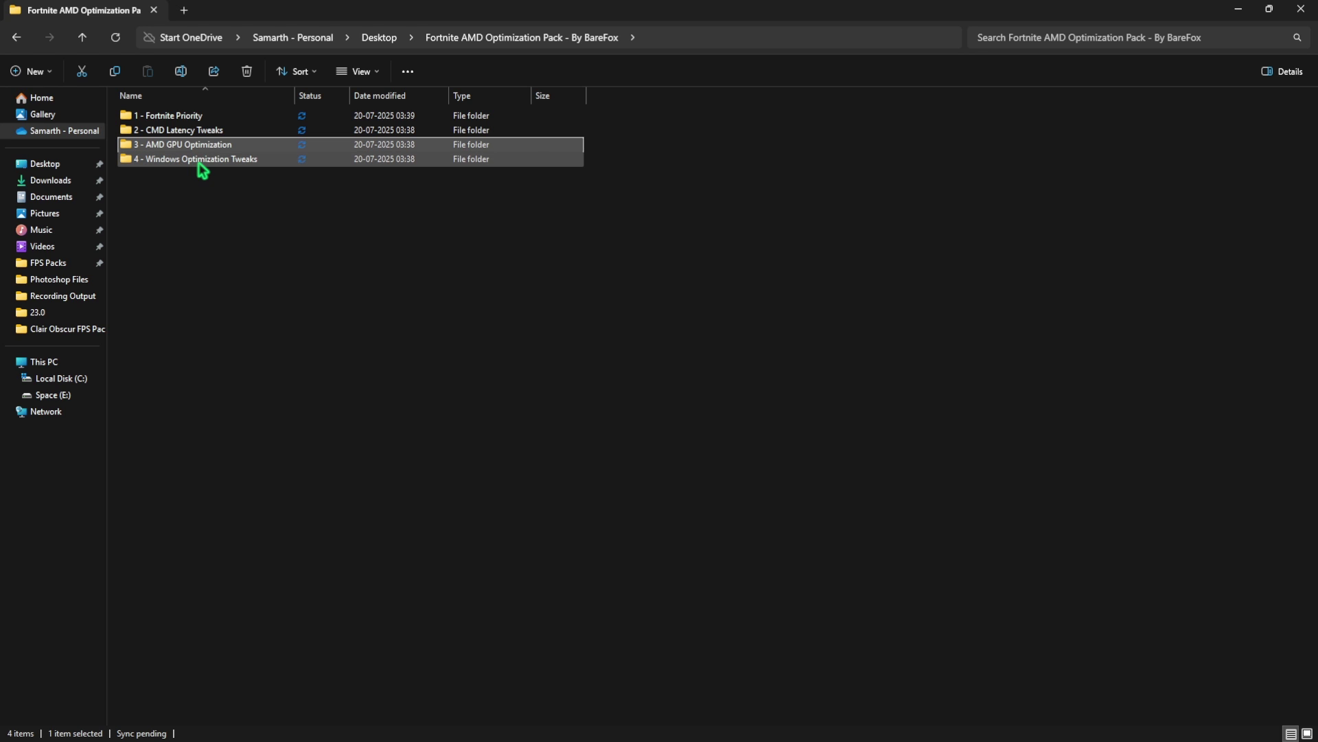
left_click_drag(204, 183, 201, 122)
left_click(206, 177)
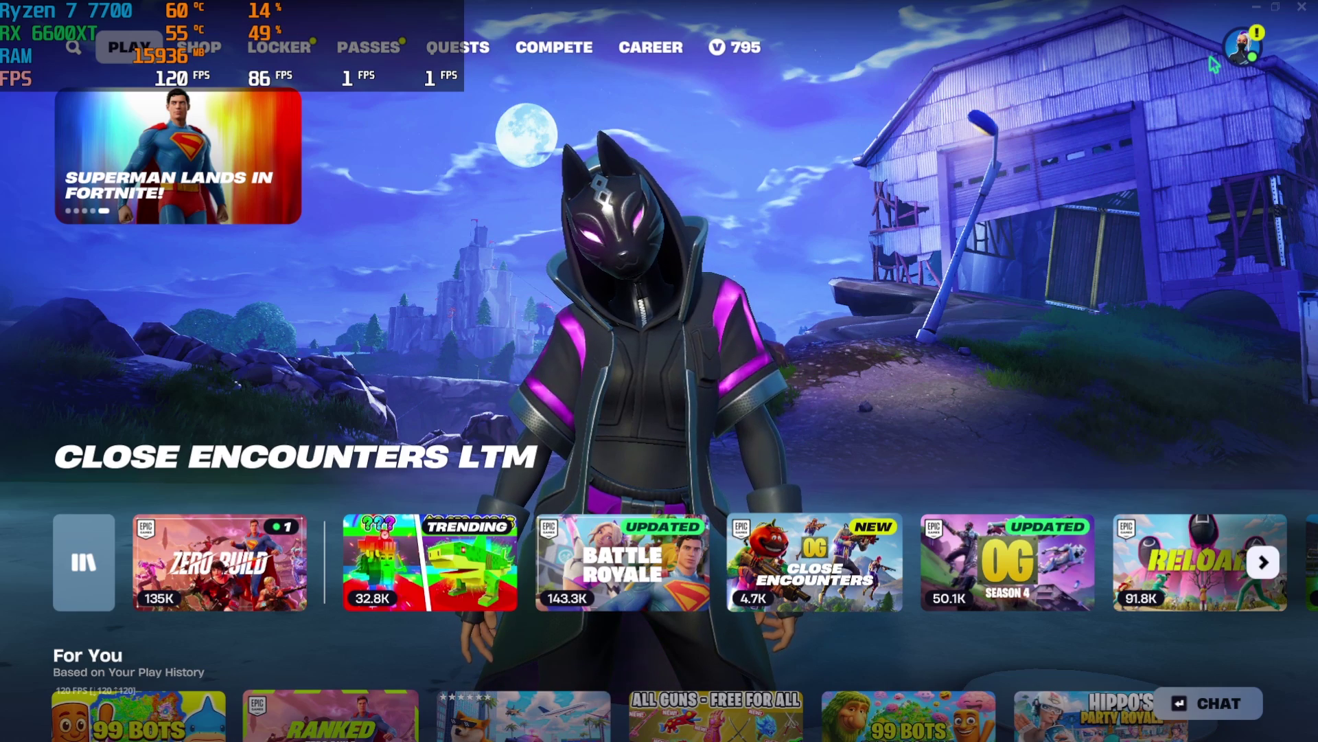
- Raise Fortnite's View Distance to Medium, keep Textures at Low, and apply the video settings
left_click(1241, 48)
left_click(934, 549)
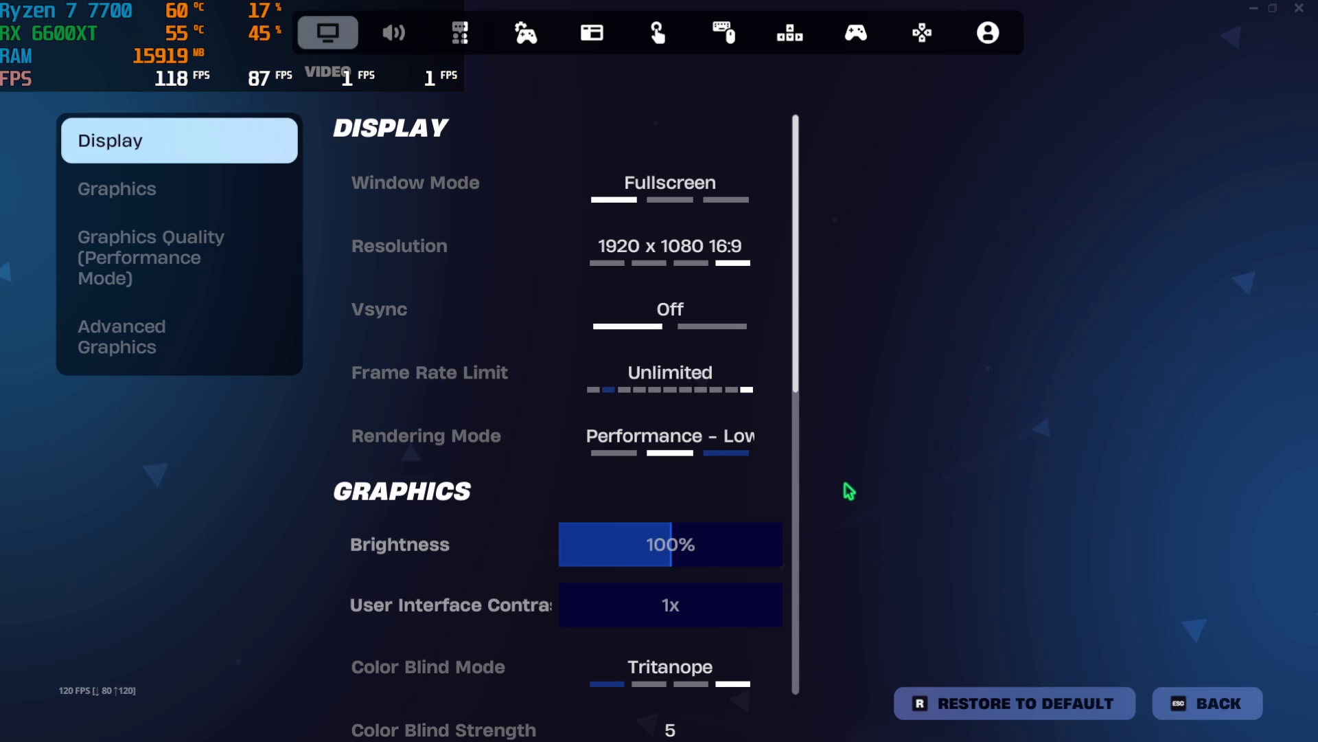
mouse_move(575, 432)
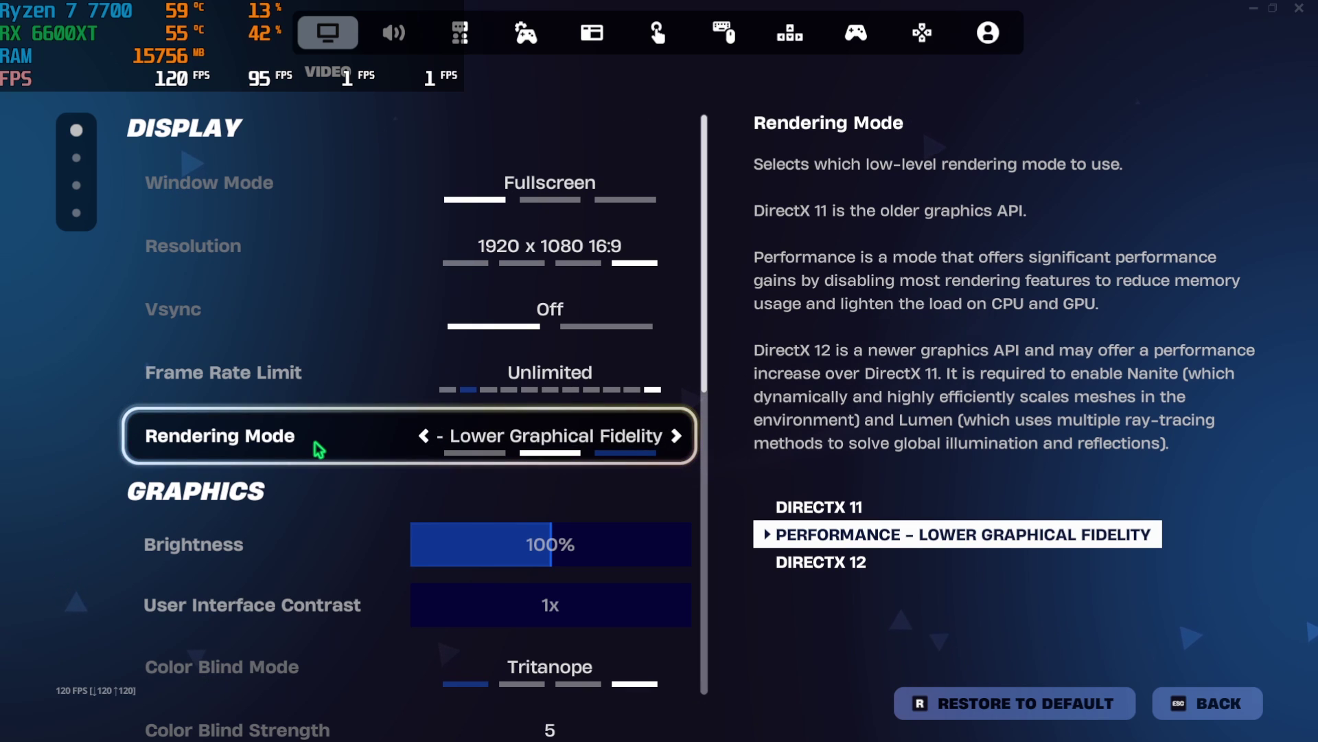
scroll(314, 447, "down", 3)
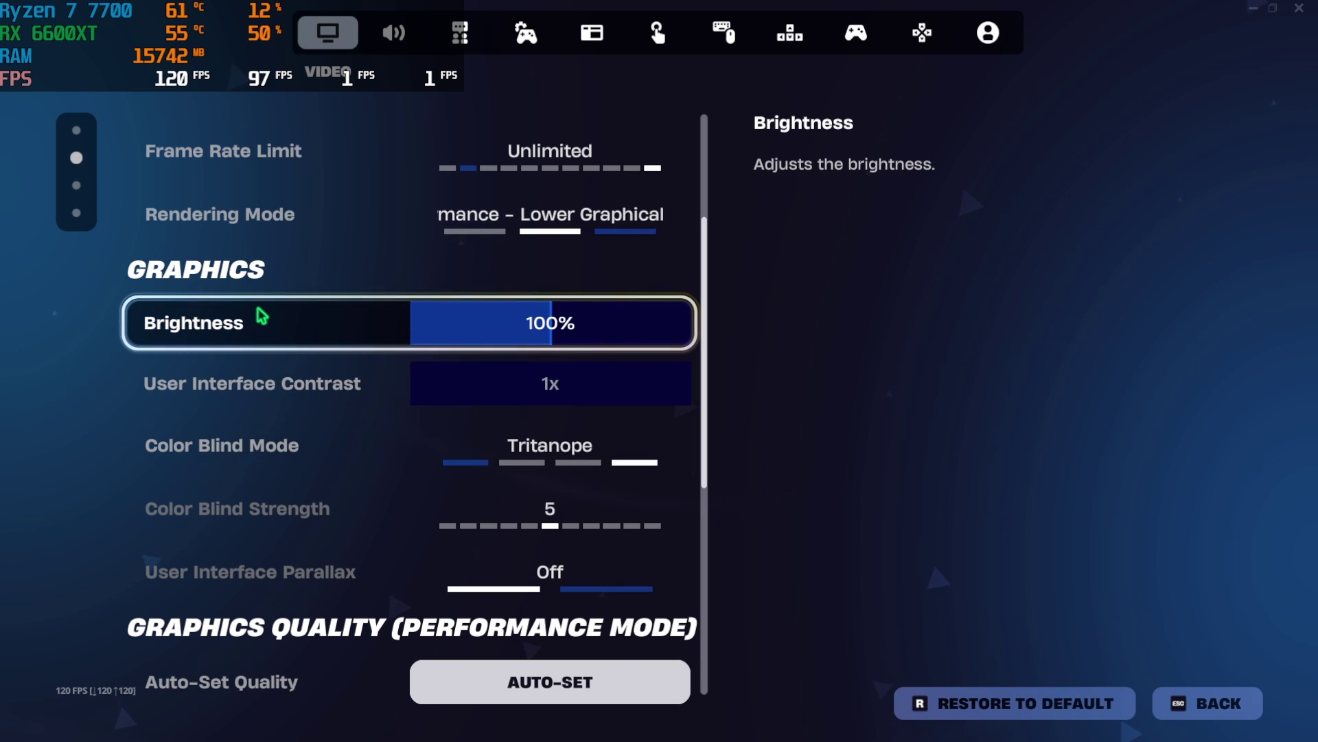
scroll(259, 317, "down", 4)
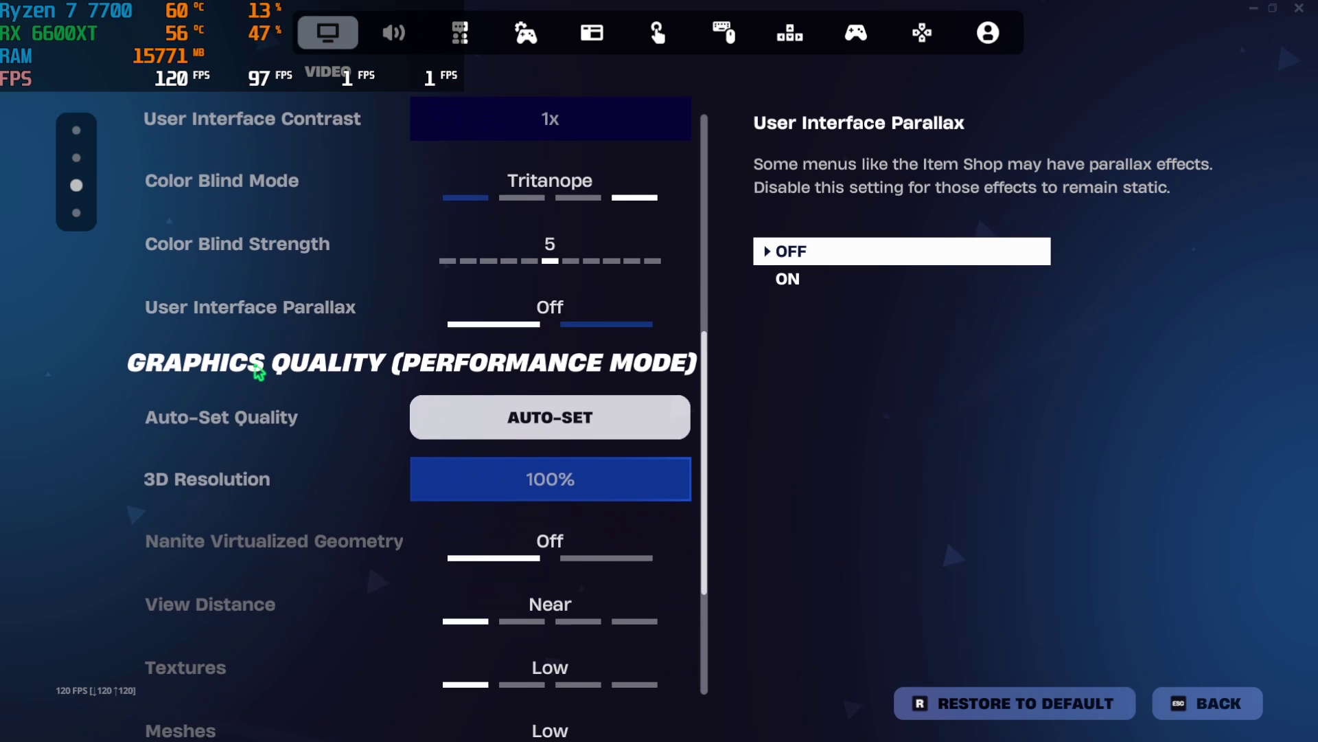
scroll(259, 371, "down", 1)
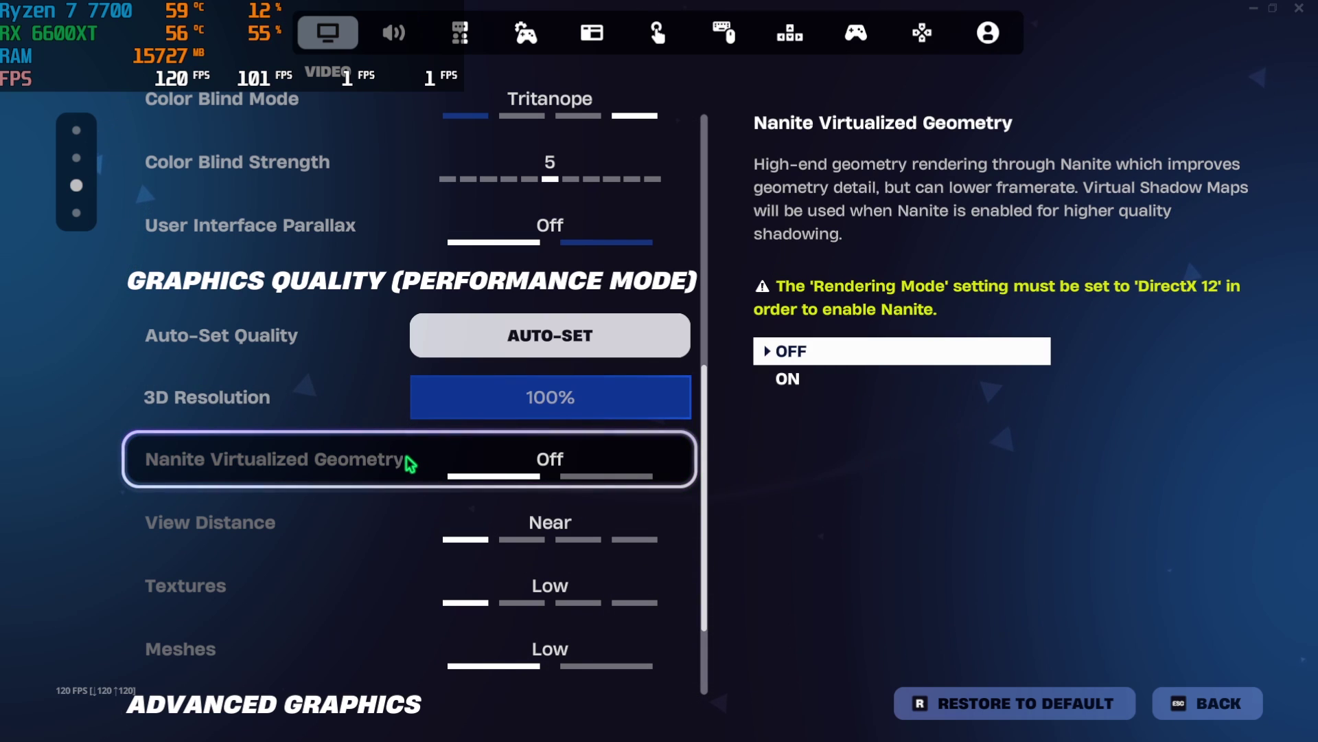
left_click(674, 524)
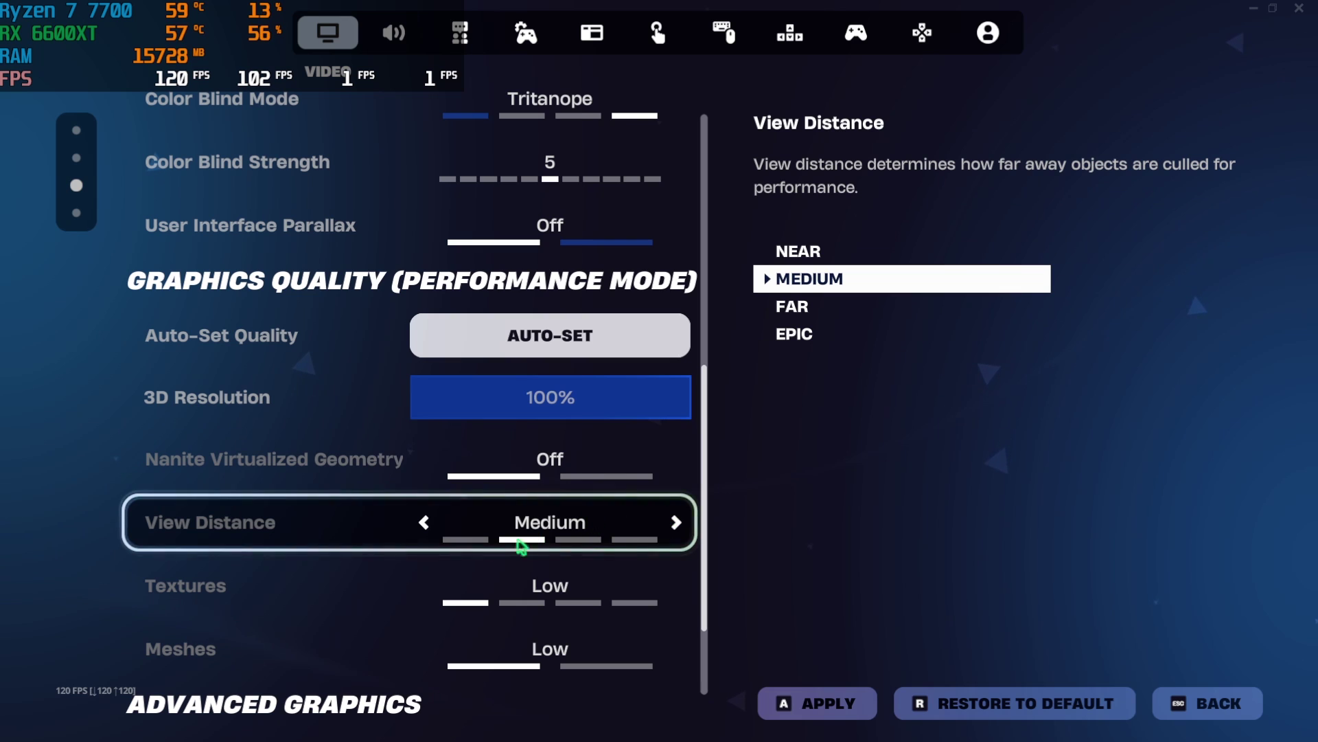
left_click(673, 587)
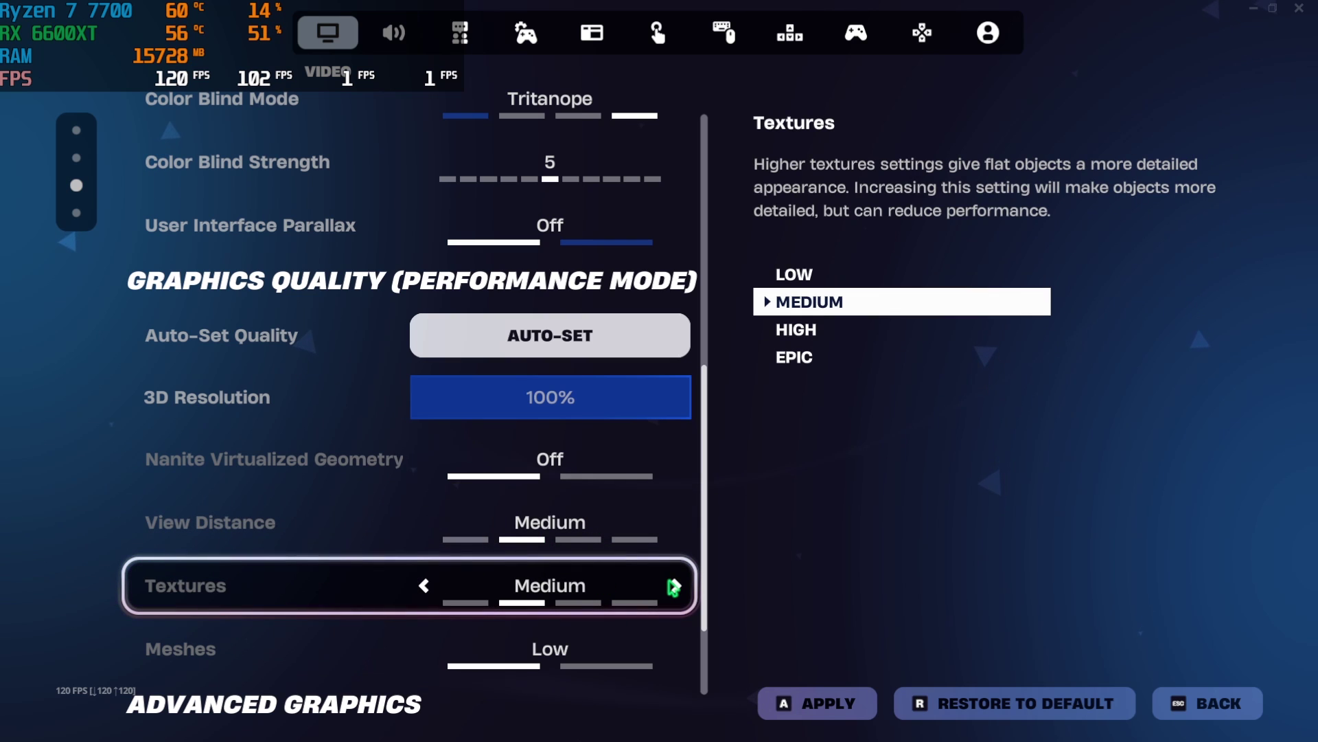
left_click(425, 589)
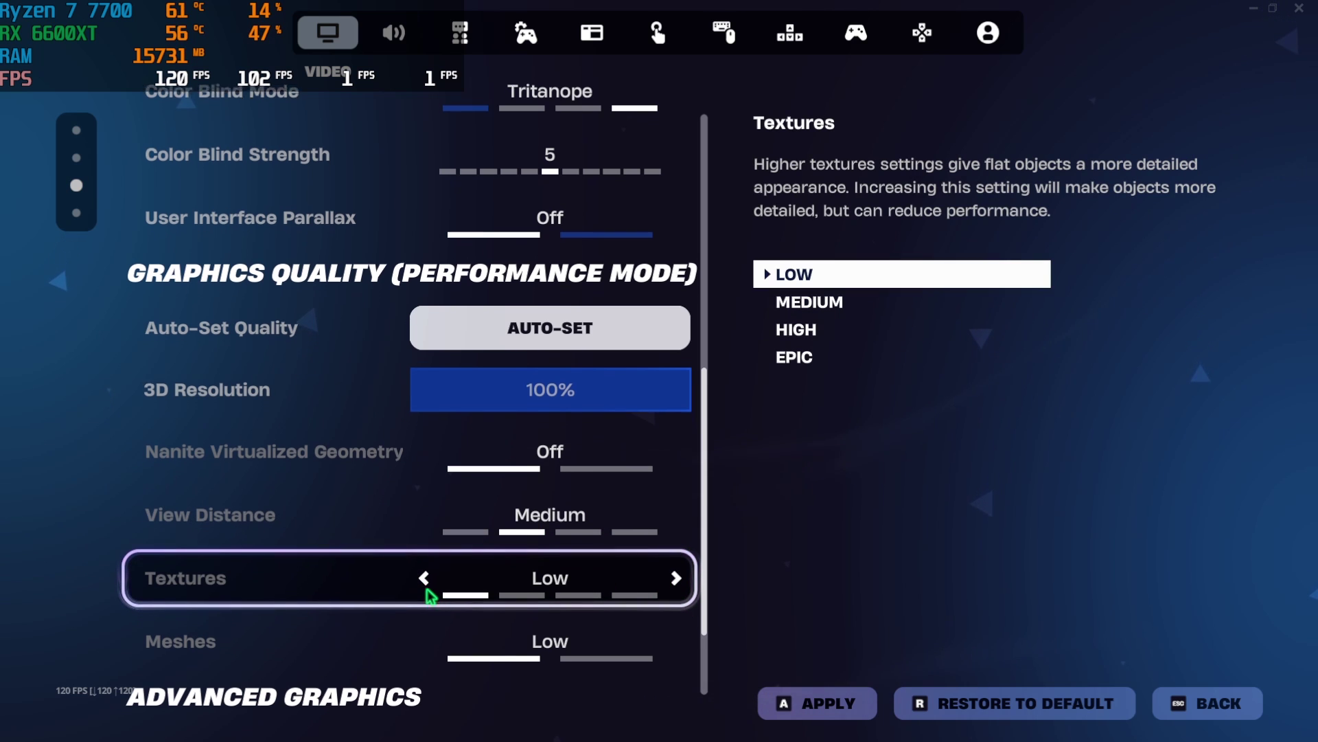
scroll(430, 625, "down", 2)
scroll(419, 618, "down", 2)
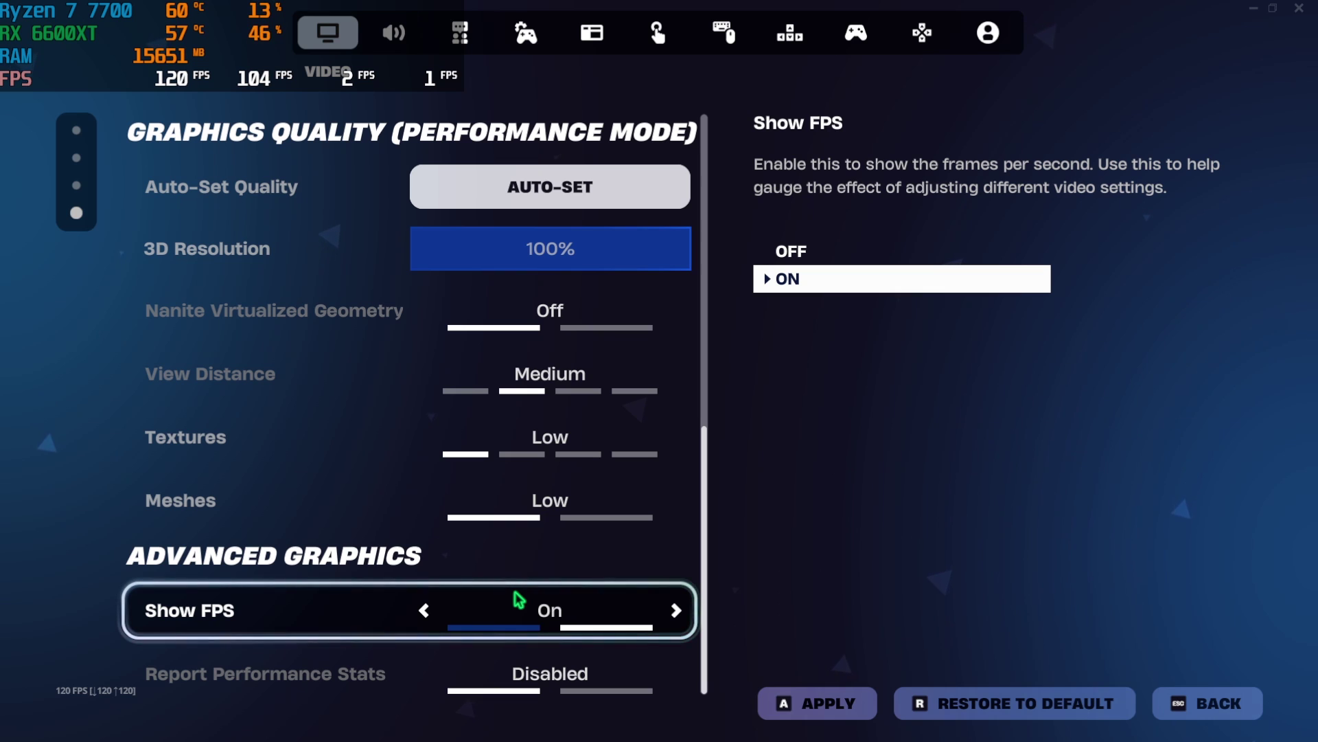
left_click(816, 704)
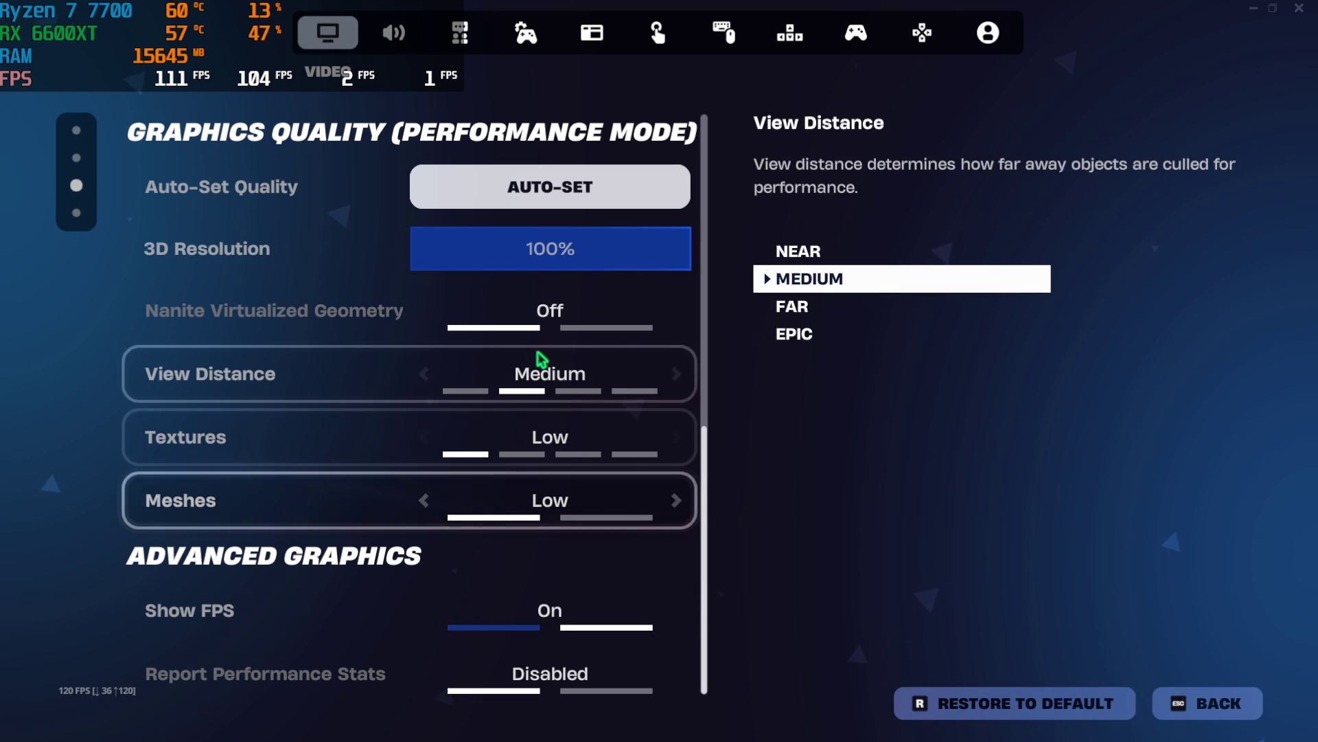
- Lower Sound Quality from High to Low, apply, and return to the lobby
left_click(405, 43)
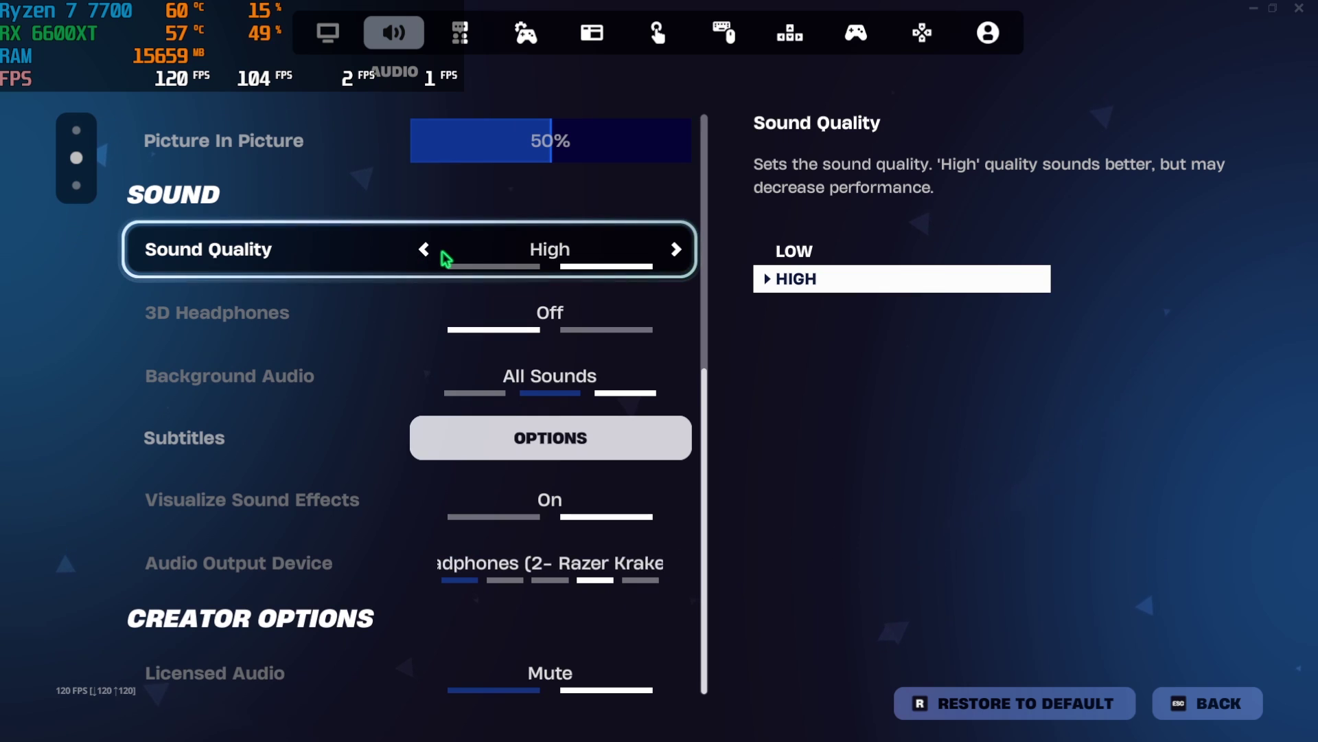
left_click(444, 256)
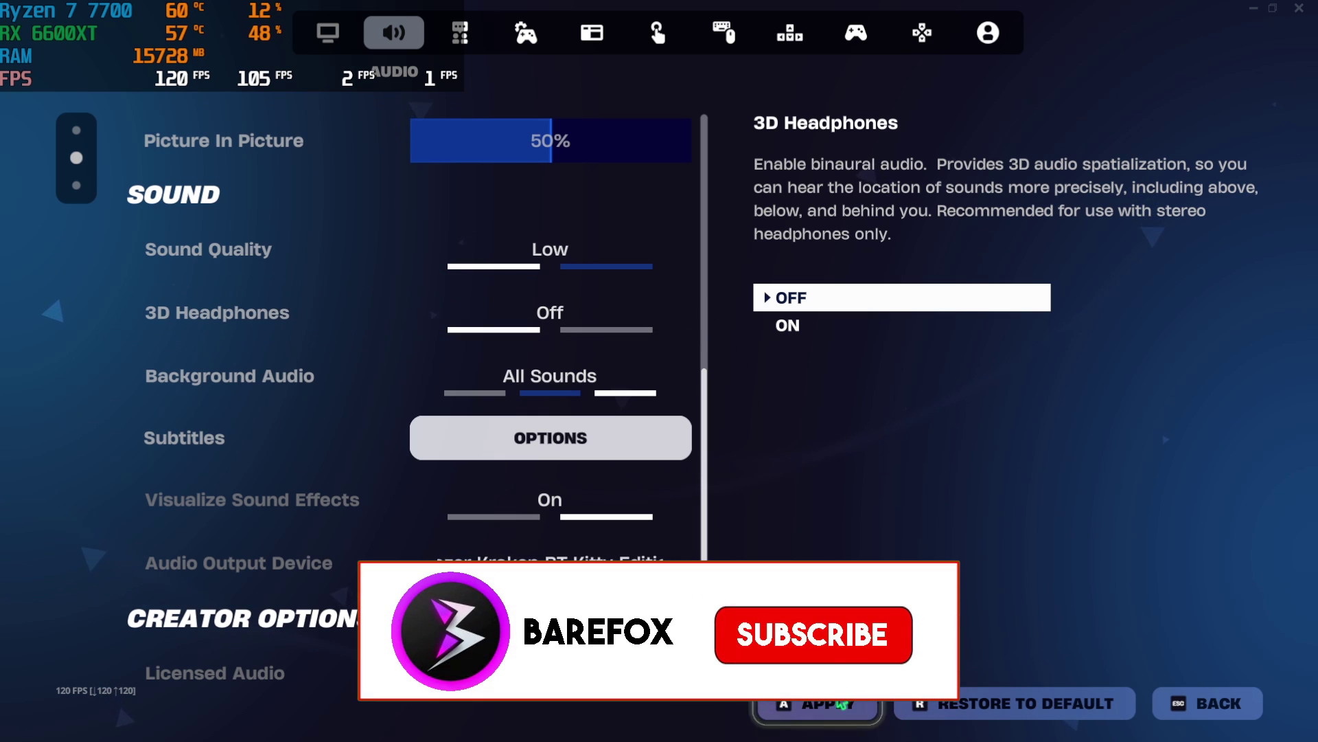
left_click(842, 704)
key("Escape")
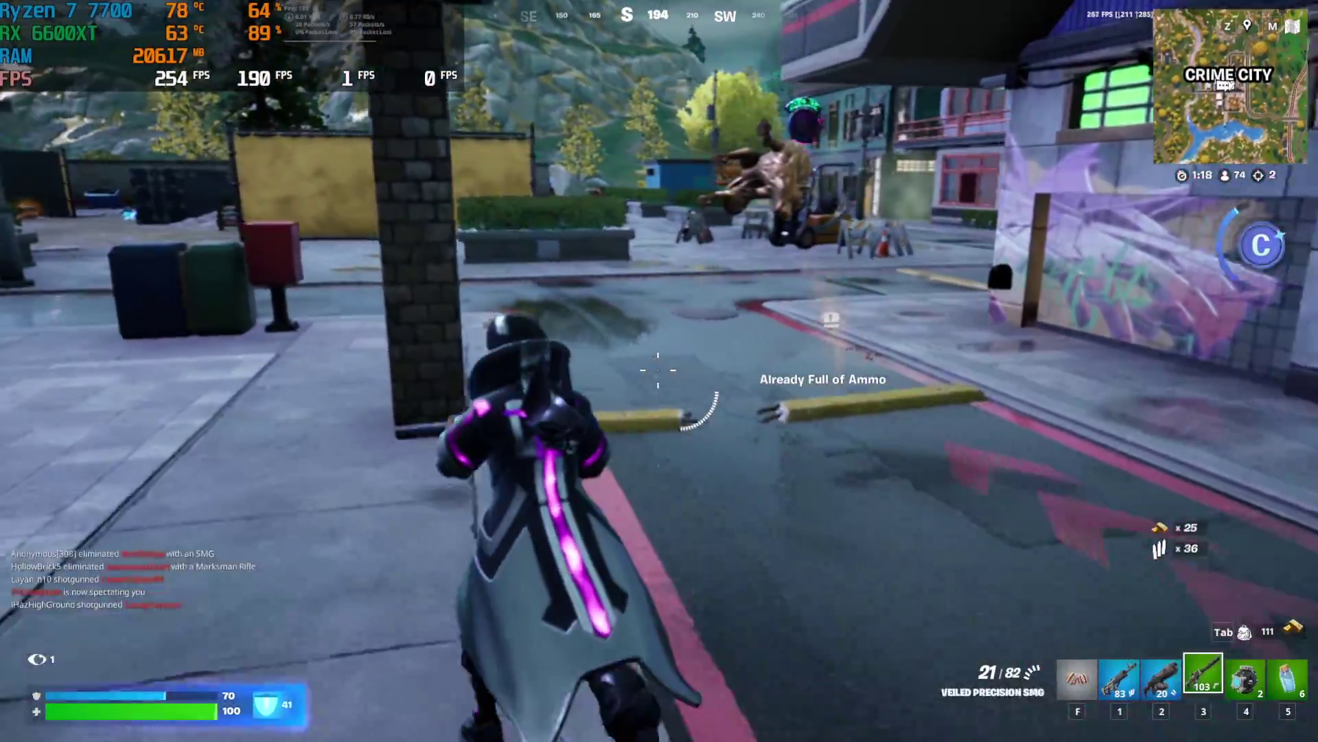
- Equip the pickaxe during the Crime City match while the overlay shows about 250 FPS
key("f")
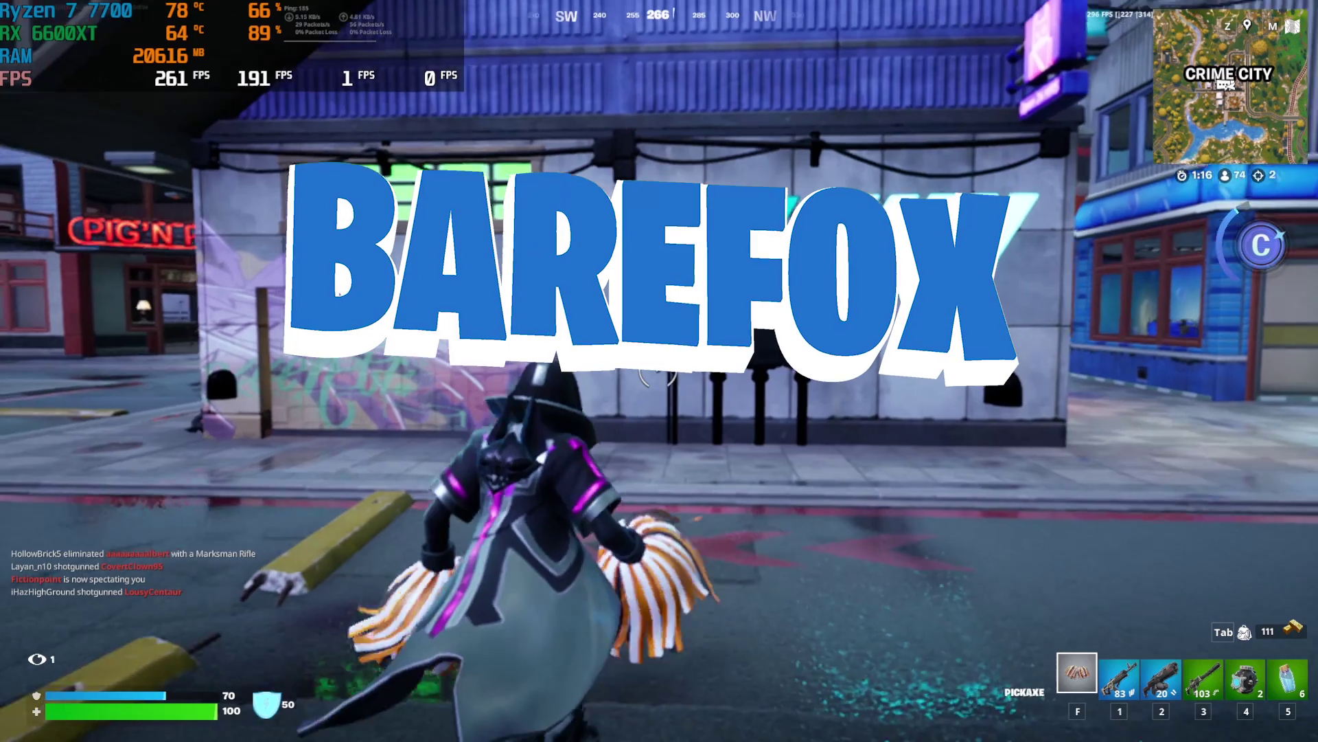